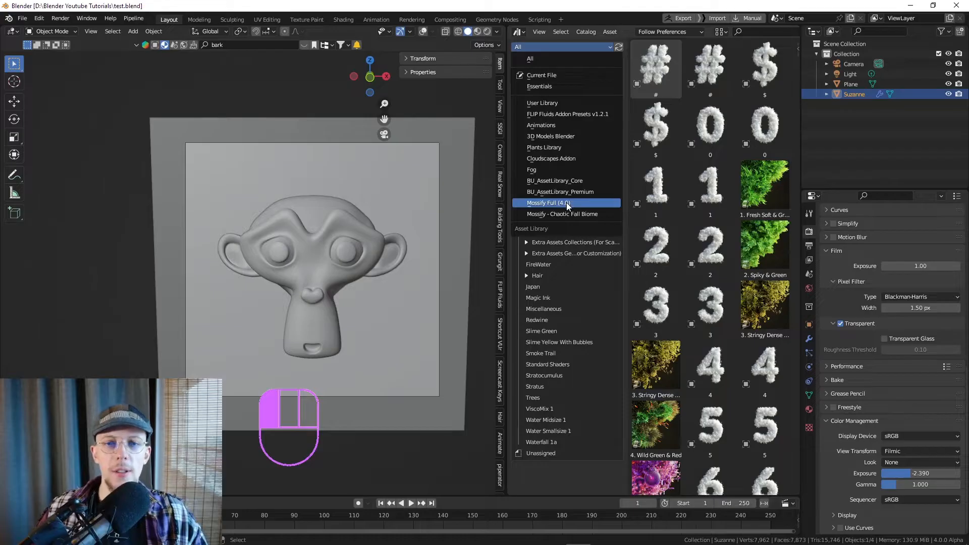
Show the Mossify Full (4.0) asset library, widen the 3D viewport and narrow the catalog list beside the thumbnails.
{"action": "left_click", "coordinate": [568, 204]}
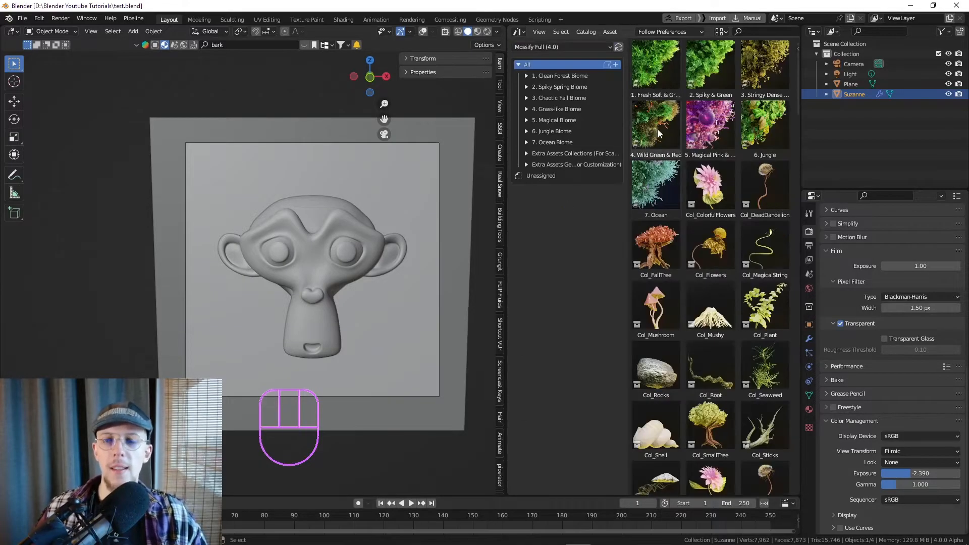
{"action": "scroll", "coordinate": [261, 285], "scroll_direction": "up", "scroll_amount": 1}
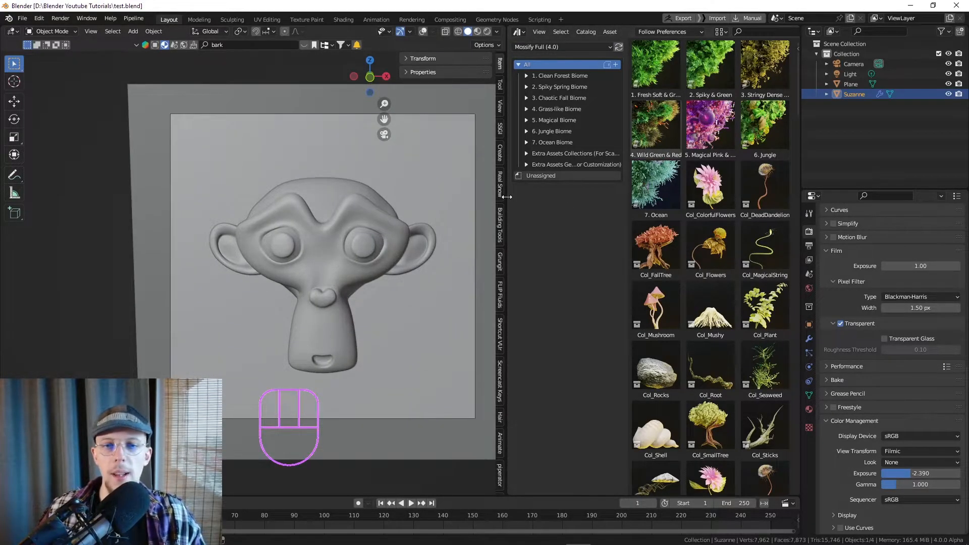
{"action": "left_click_drag", "start_coordinate": [506, 197], "coordinate": [529, 197]}
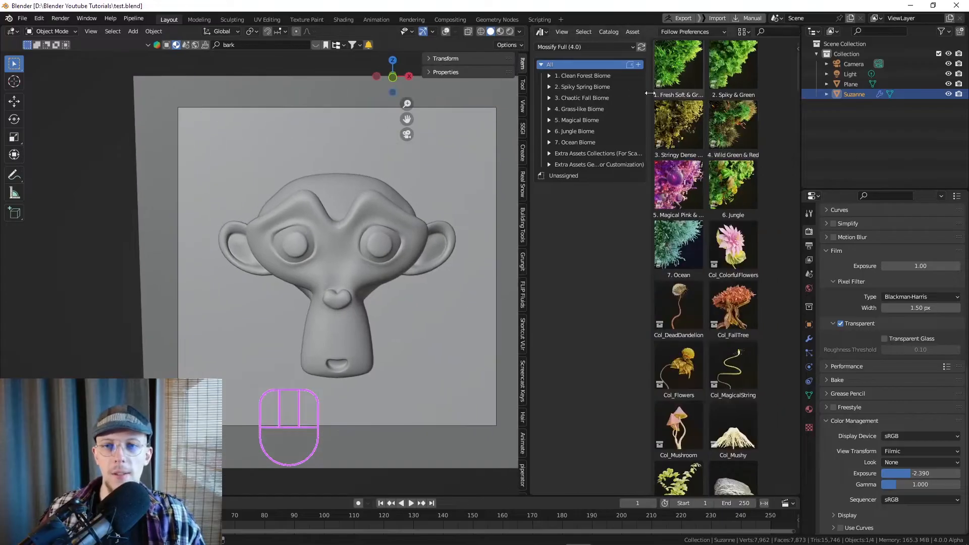
{"action": "left_click_drag", "start_coordinate": [649, 94], "coordinate": [619, 100]}
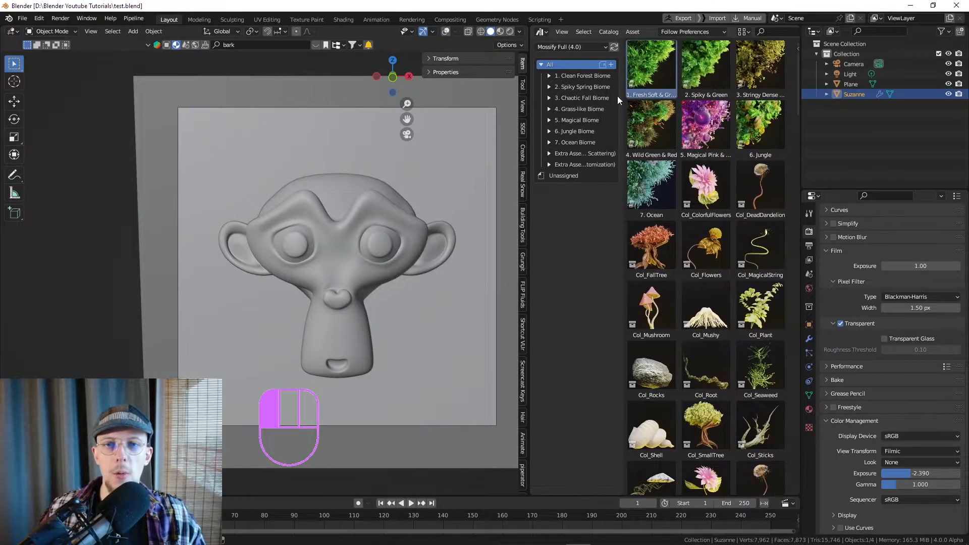
Look through the Clean Forest Biome's moss system, moss performance and geometry nodes catalogs.
{"action": "left_click", "coordinate": [586, 75]}
{"action": "left_click", "coordinate": [549, 75]}
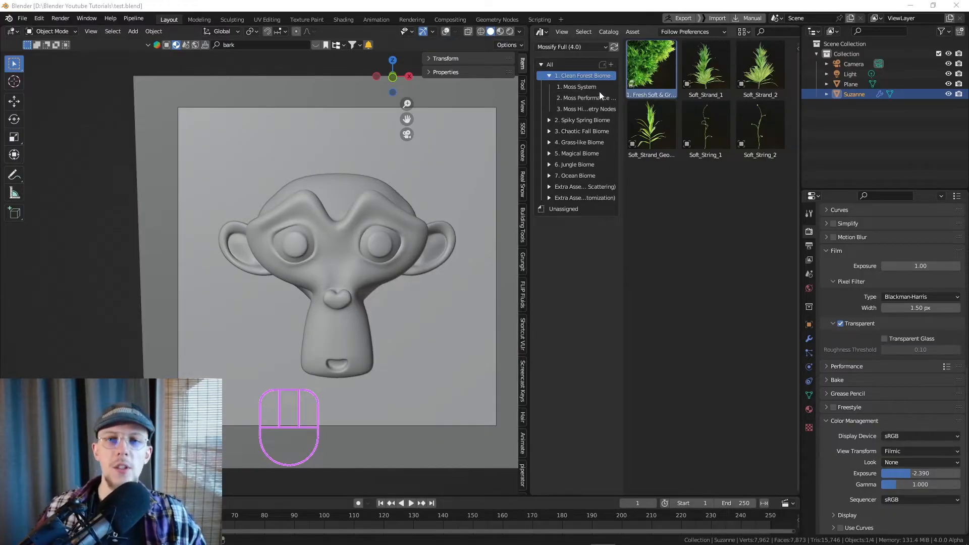
{"action": "left_click", "coordinate": [577, 87]}
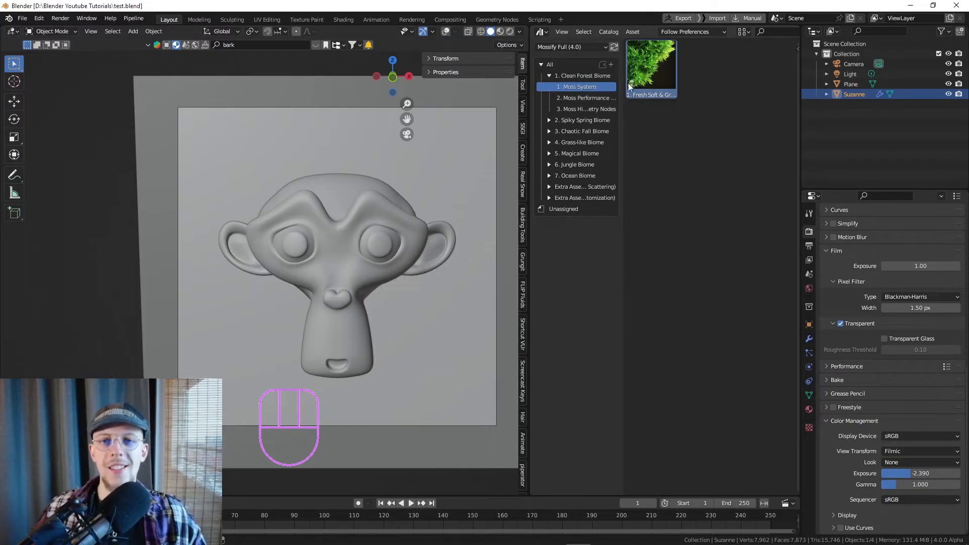
{"action": "left_click", "coordinate": [585, 98]}
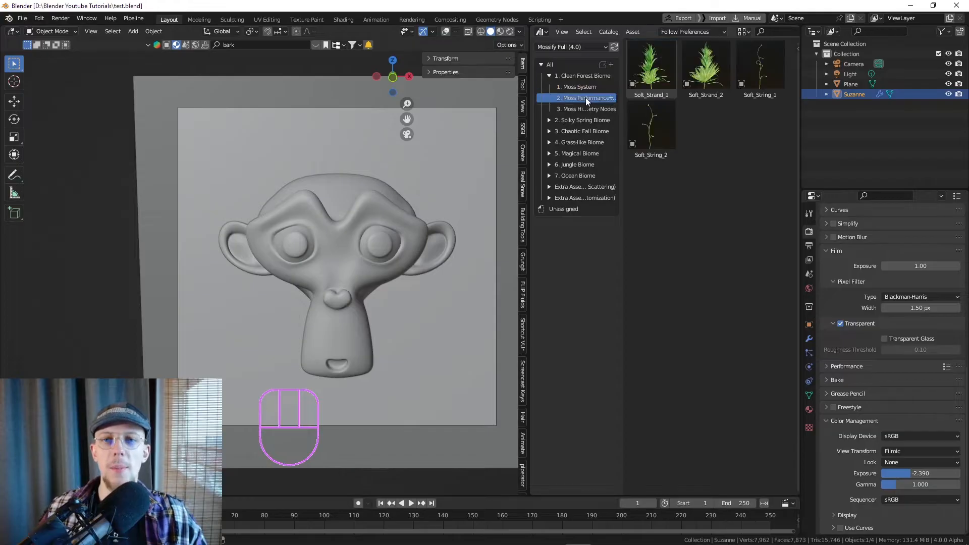
{"action": "left_click", "coordinate": [580, 111]}
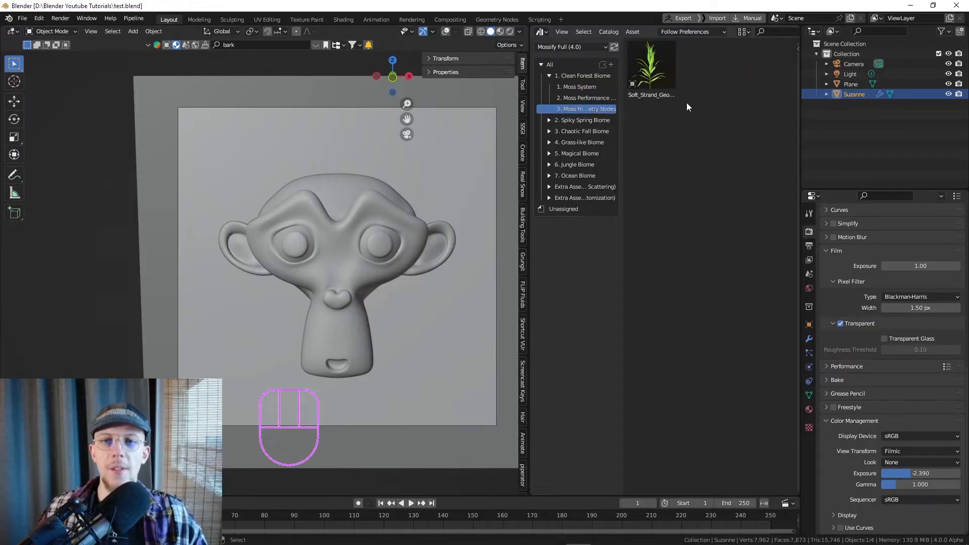
{"action": "left_click", "coordinate": [582, 96]}
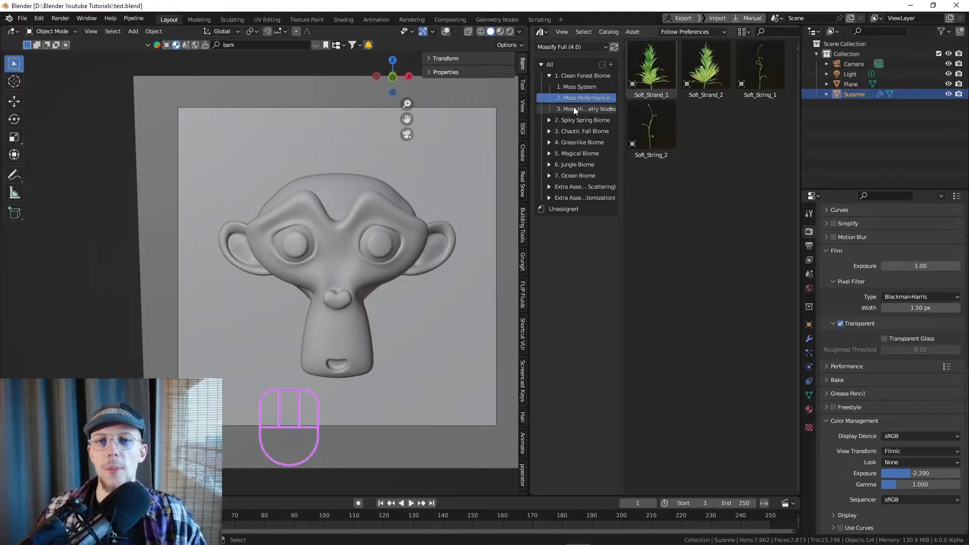
Examine the Spiky Spring Biome and Magical Biome assets, including their geometry nodes catalogs.
{"action": "left_click", "coordinate": [572, 120]}
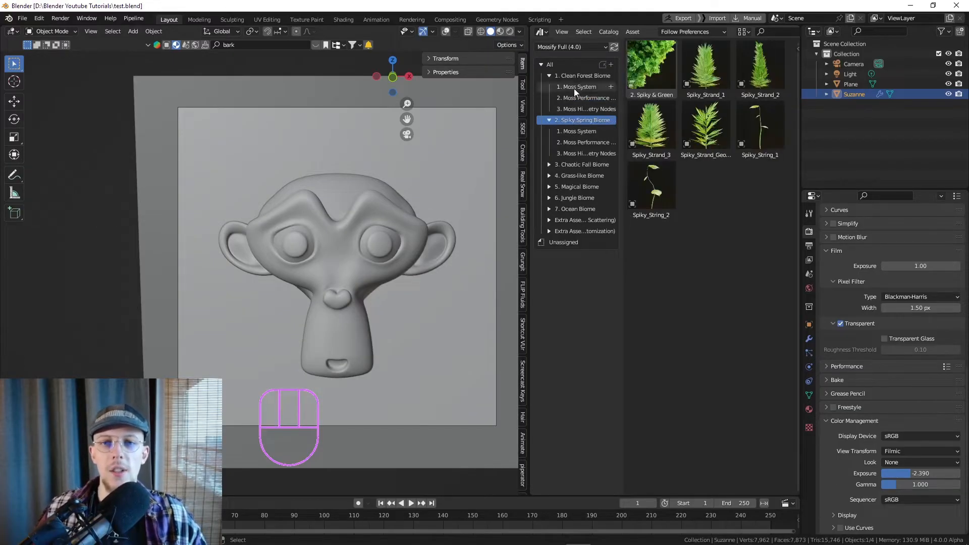
{"action": "left_click", "coordinate": [585, 154]}
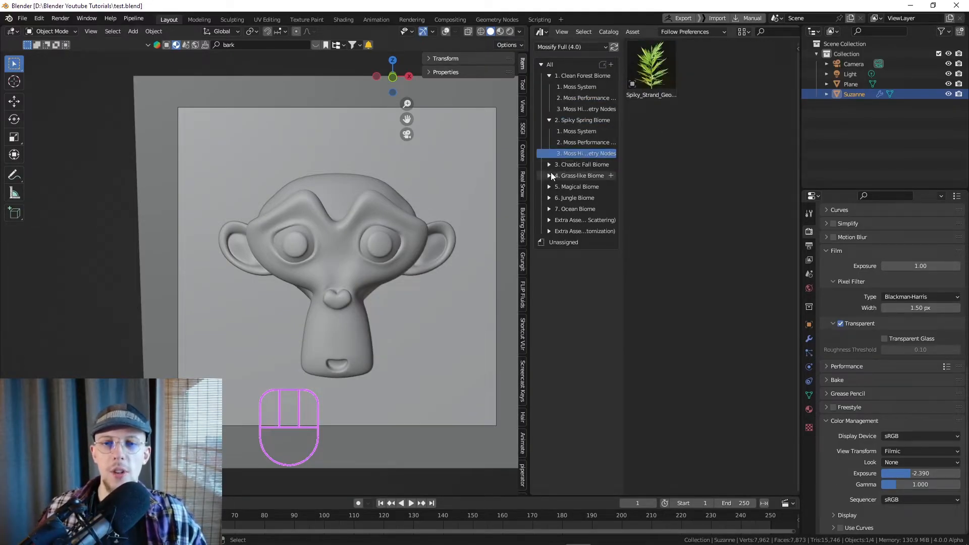
{"action": "left_click", "coordinate": [580, 186]}
{"action": "left_click", "coordinate": [571, 220]}
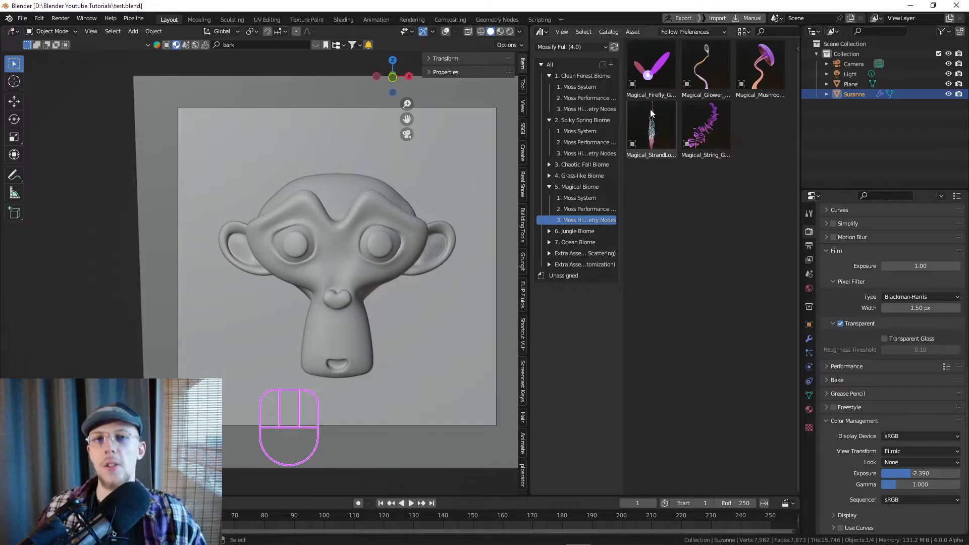
Collapse the other biomes and apply the Fresh Soft & Green moss system from the Clean Forest Biome to the monkey head.
{"action": "left_click", "coordinate": [576, 84]}
{"action": "left_click", "coordinate": [550, 119]}
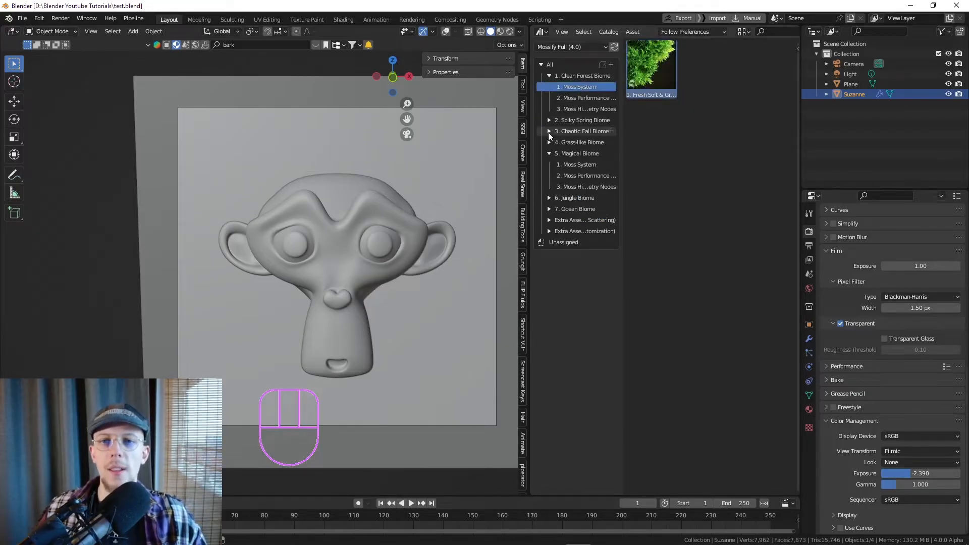
{"action": "left_click", "coordinate": [549, 153]}
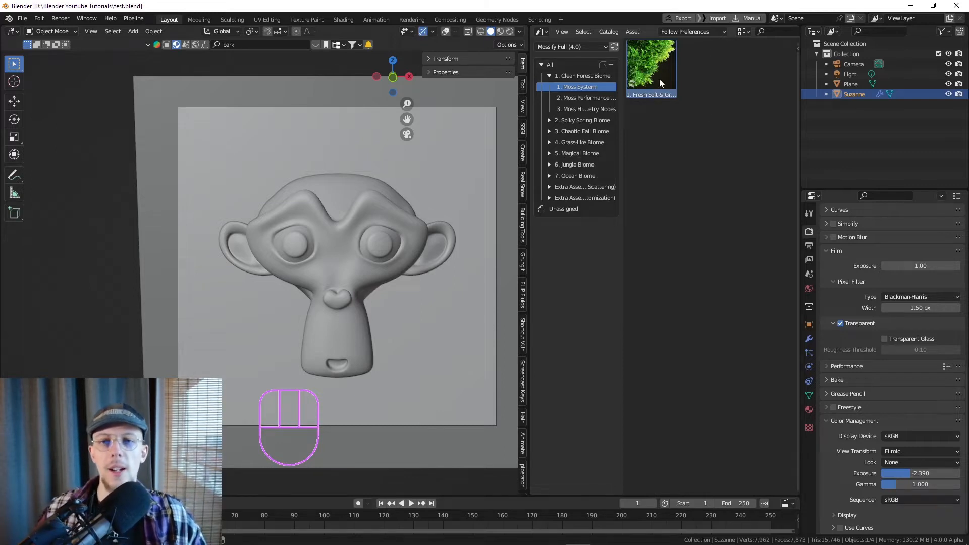
{"action": "left_click_drag", "start_coordinate": [656, 64], "coordinate": [365, 243]}
Display the 3D viewport in rendered shading with the moss-covered monkey head centred.
{"action": "scroll", "coordinate": [376, 294], "scroll_direction": "up", "scroll_amount": 2}
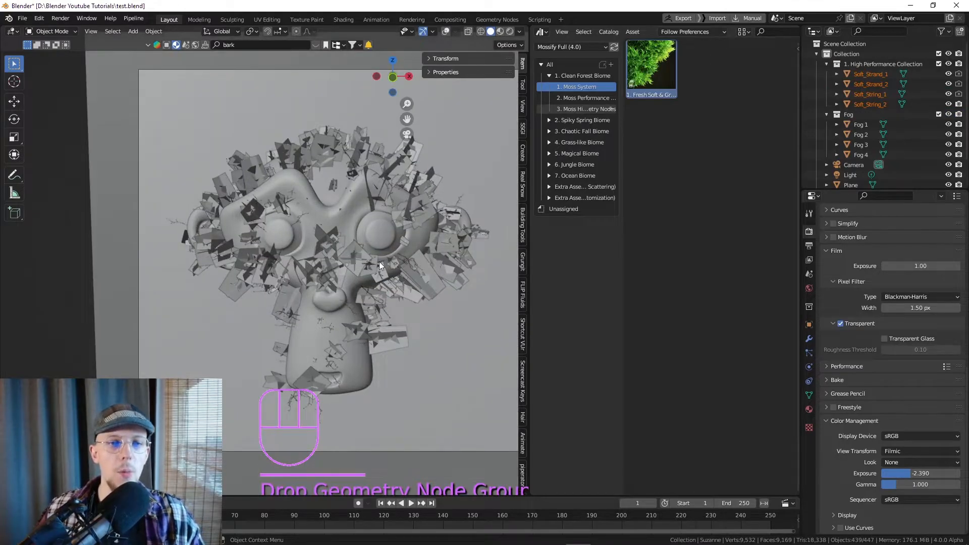
{"action": "middle_click_drag", "start_coordinate": [379, 261], "coordinate": [333, 240], "text": "shift"}
{"action": "left_click", "coordinate": [510, 31]}
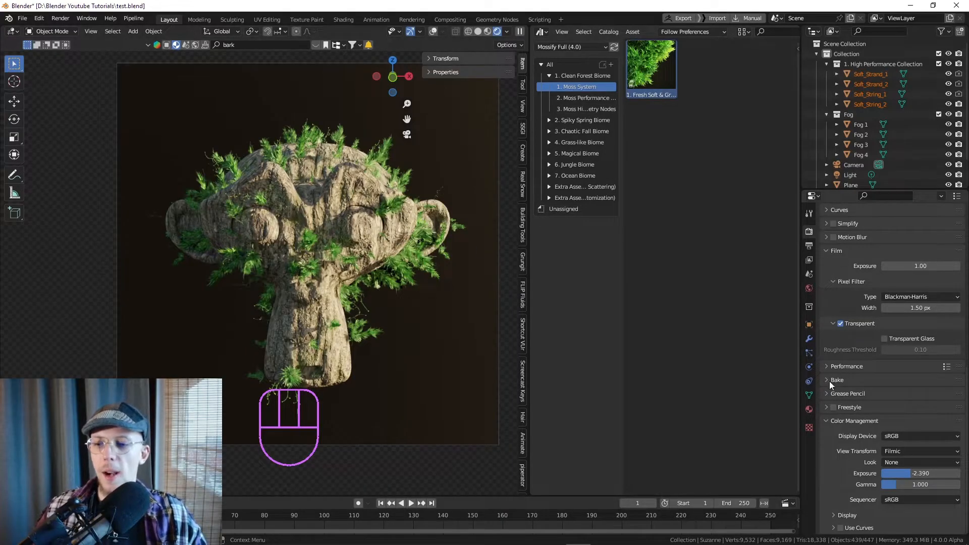
Set the transparent max bounces of the render's light paths to 42.
{"action": "scroll", "coordinate": [835, 380], "scroll_direction": "up", "scroll_amount": 15}
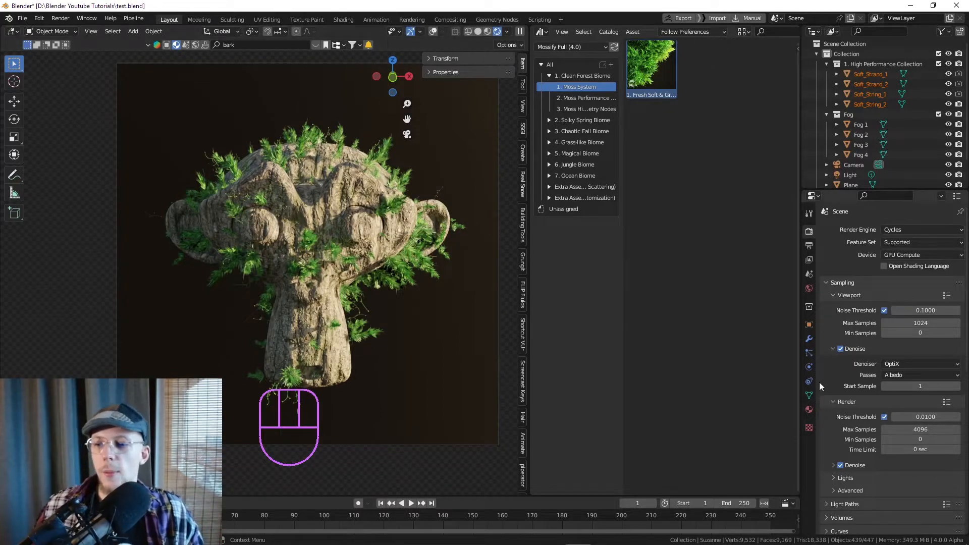
{"action": "scroll", "coordinate": [854, 371], "scroll_direction": "down", "scroll_amount": 3}
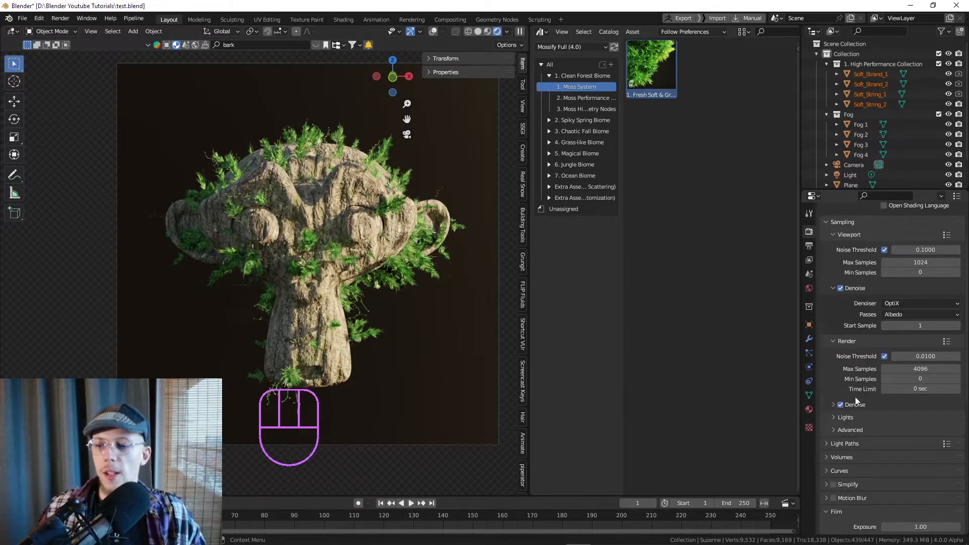
{"action": "left_click", "coordinate": [848, 443]}
{"action": "scroll", "coordinate": [853, 445], "scroll_direction": "down", "scroll_amount": 2}
{"action": "left_click", "coordinate": [924, 487]}
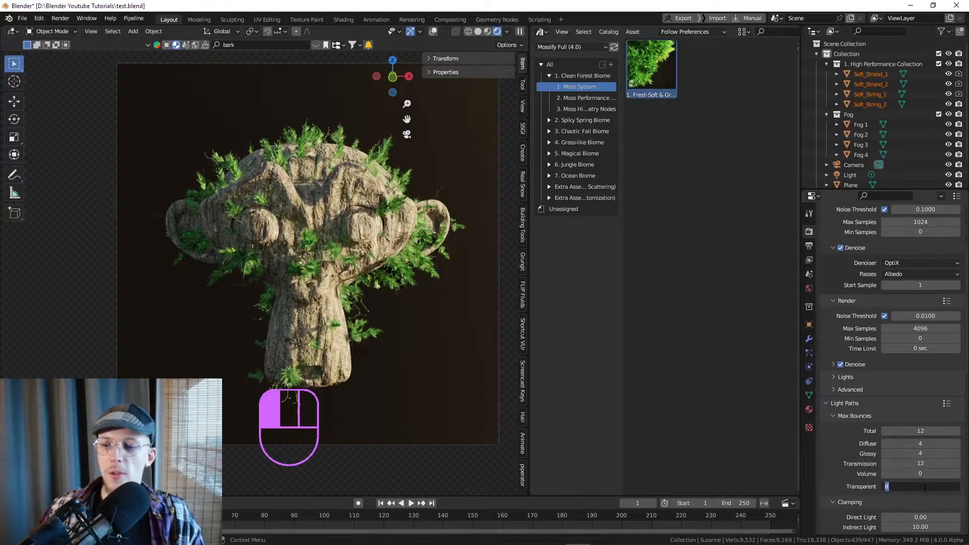
{"action": "type", "text": "42"}
{"action": "key", "text": "Return"}
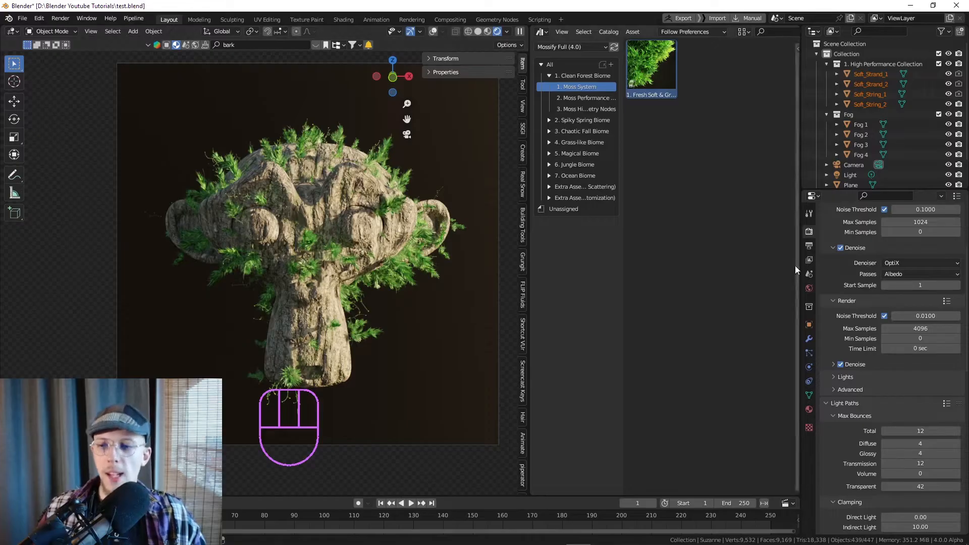
Show the monkey head's modifiers and widen the properties editor so the moss setting names are readable.
{"action": "left_click", "coordinate": [809, 339]}
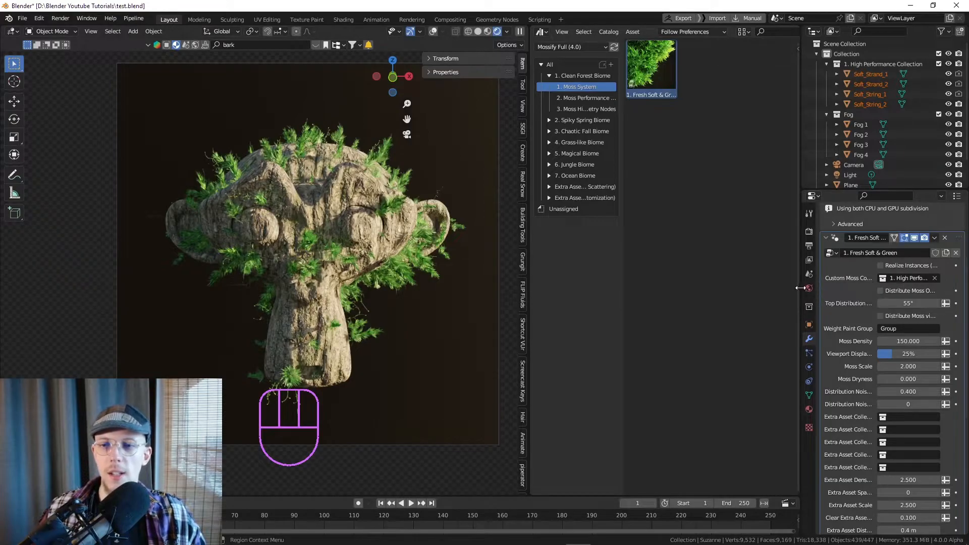
{"action": "left_click_drag", "start_coordinate": [799, 290], "coordinate": [742, 290]}
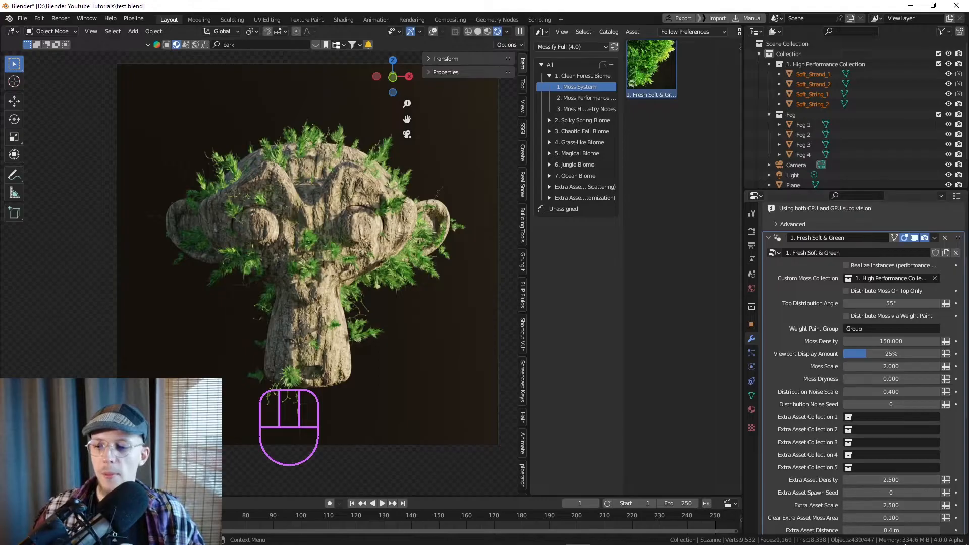
Try Realize Instances on the Fresh Soft & Green modifier and switch it off again.
{"action": "left_click", "coordinate": [847, 265]}
{"action": "scroll", "coordinate": [848, 267], "scroll_direction": "down", "scroll_amount": 1}
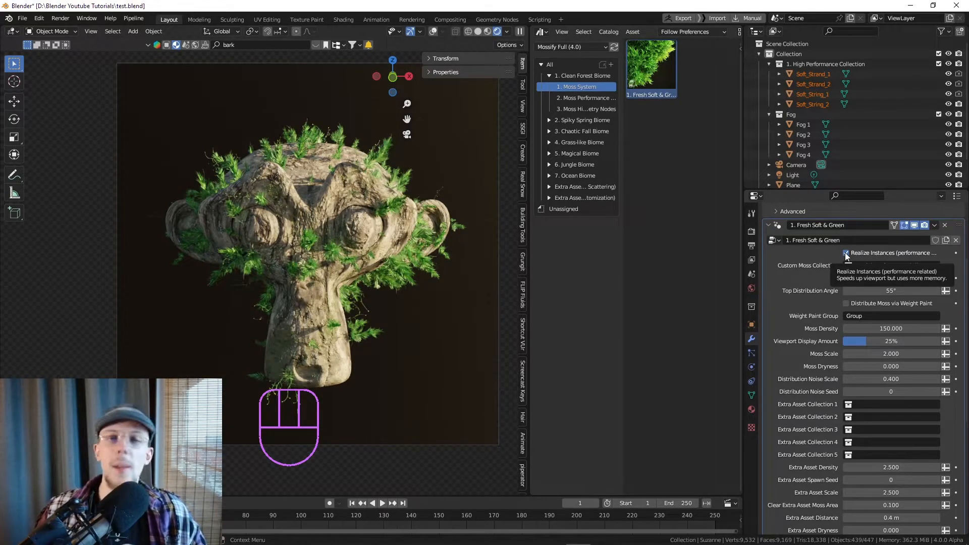
{"action": "left_click", "coordinate": [847, 252]}
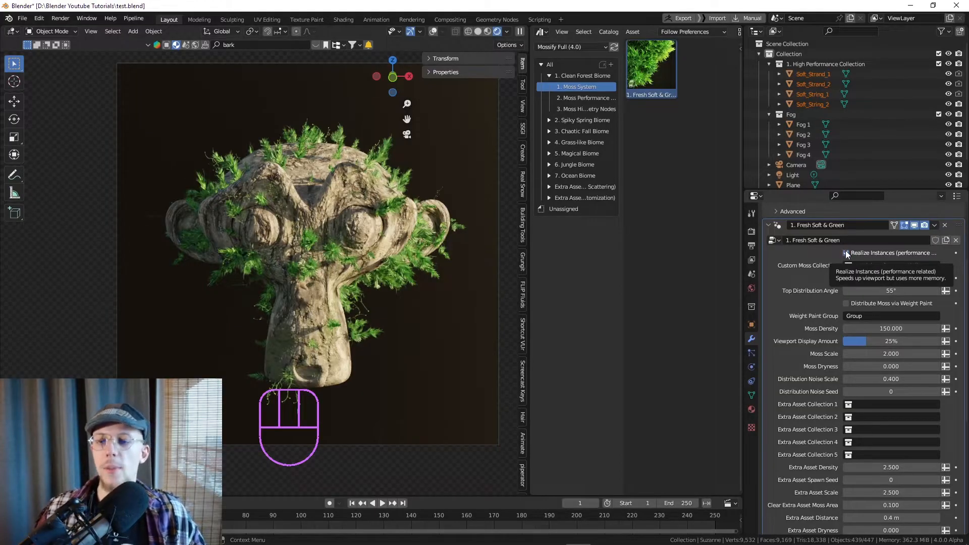
{"action": "left_click", "coordinate": [846, 254]}
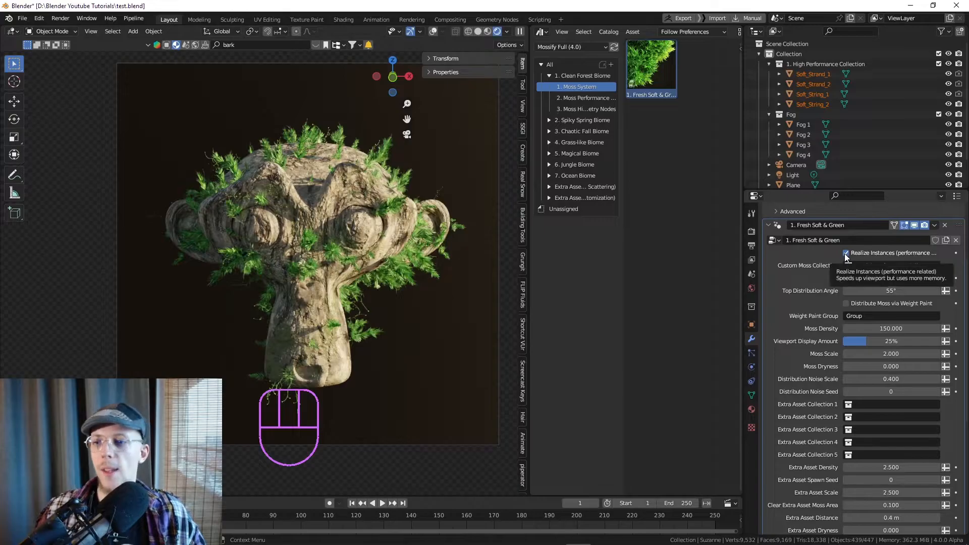
{"action": "left_click", "coordinate": [847, 253]}
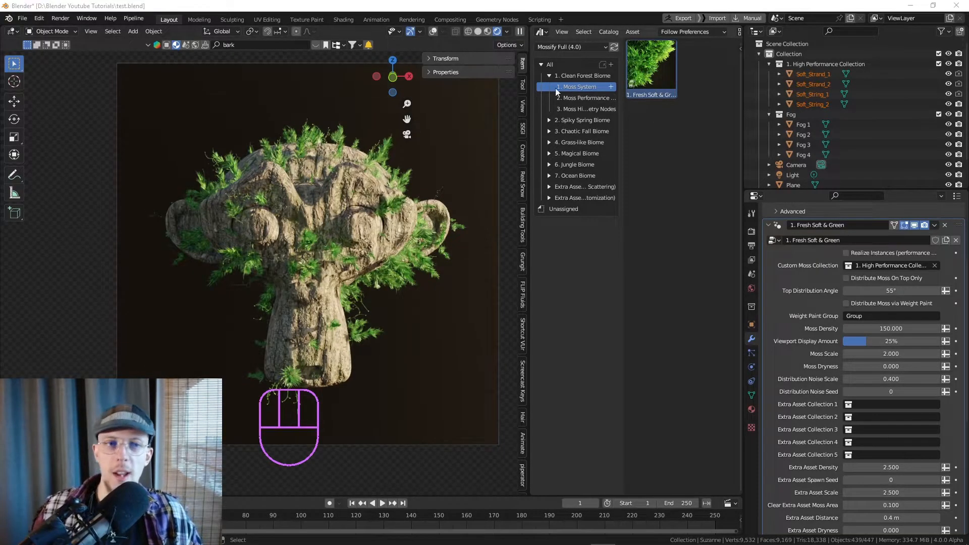
Place Spiky_Strand_1 and Spiky_String_1 from the Spiky Spring Biome beside the monkey head.
{"action": "left_click", "coordinate": [568, 120]}
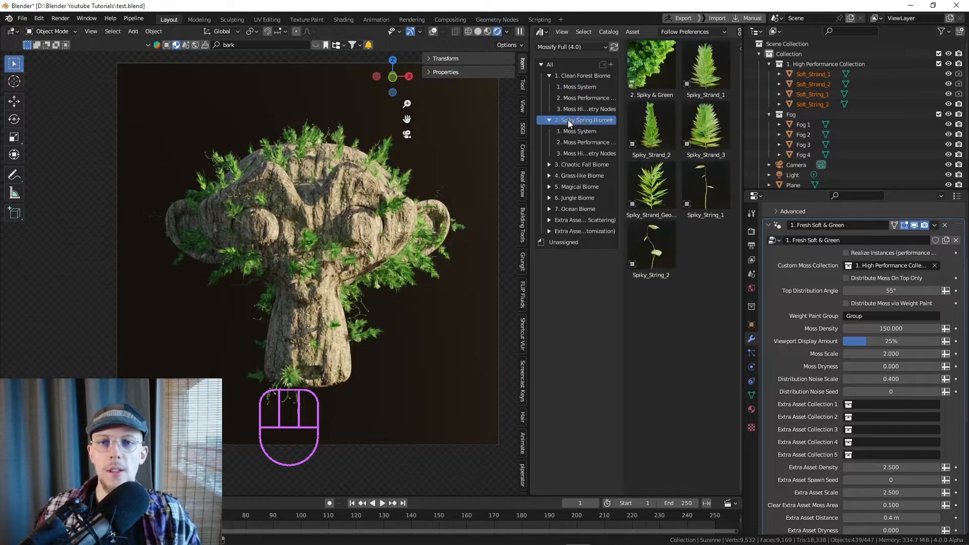
{"action": "left_click", "coordinate": [709, 76]}
{"action": "left_click_drag", "start_coordinate": [709, 75], "coordinate": [17, 303]}
{"action": "left_click_drag", "start_coordinate": [706, 187], "coordinate": [53, 286]}
Place Magical_Glower_1 and Magical_Mushroom_1 from the Magical Biome and Jungle_Flower_2 from the Jungle Biome in the empty space beside the head.
{"action": "left_click", "coordinate": [583, 188]}
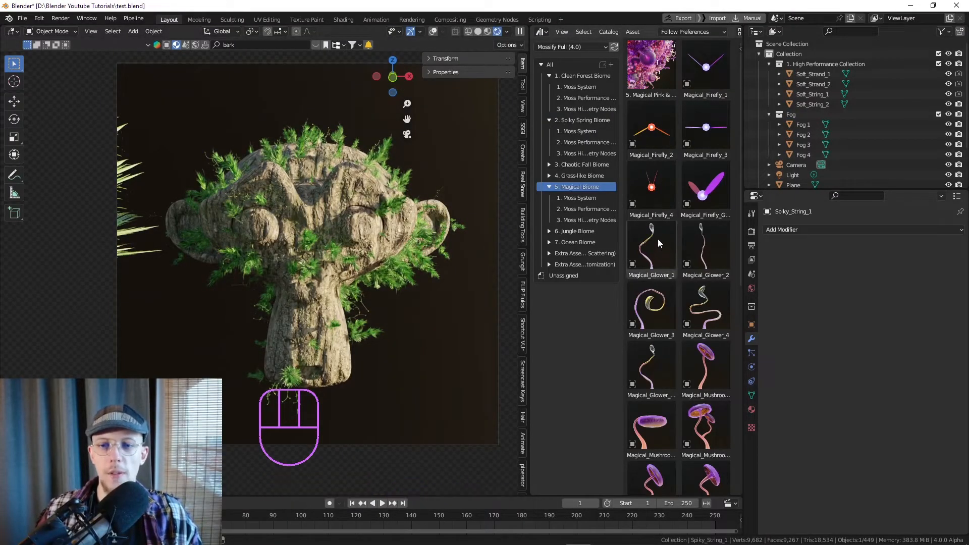
{"action": "left_click_drag", "start_coordinate": [658, 238], "coordinate": [99, 295]}
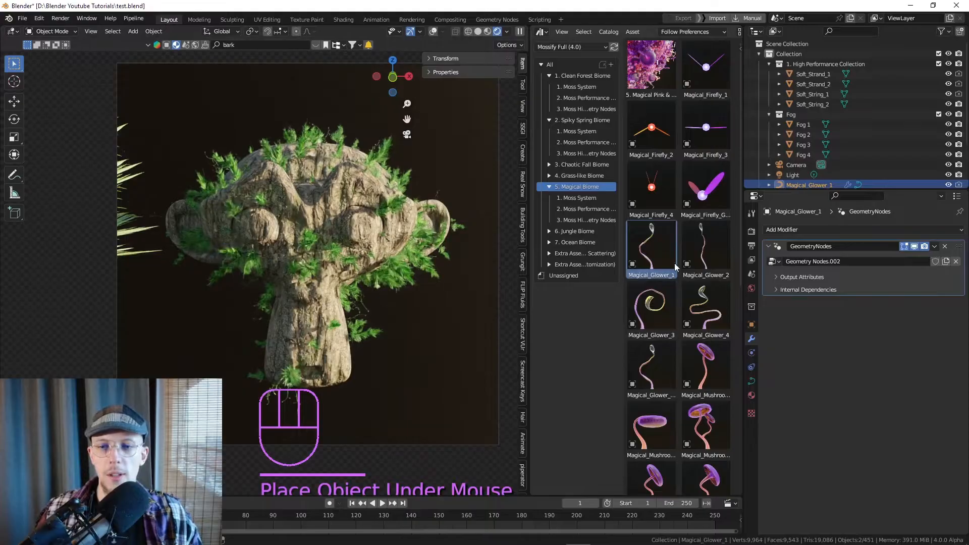
{"action": "key", "text": "ctrl+z"}
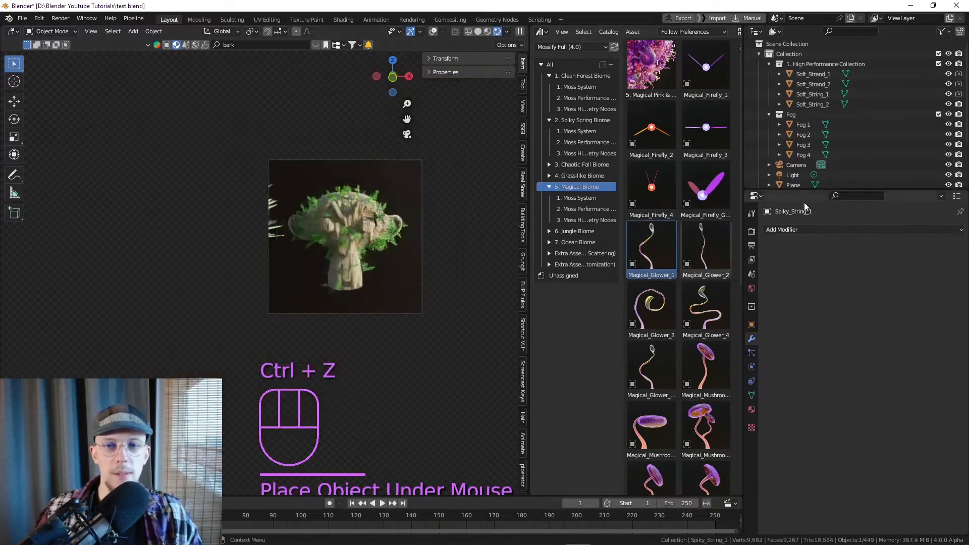
{"action": "left_click_drag", "start_coordinate": [119, 376], "coordinate": [118, 376]}
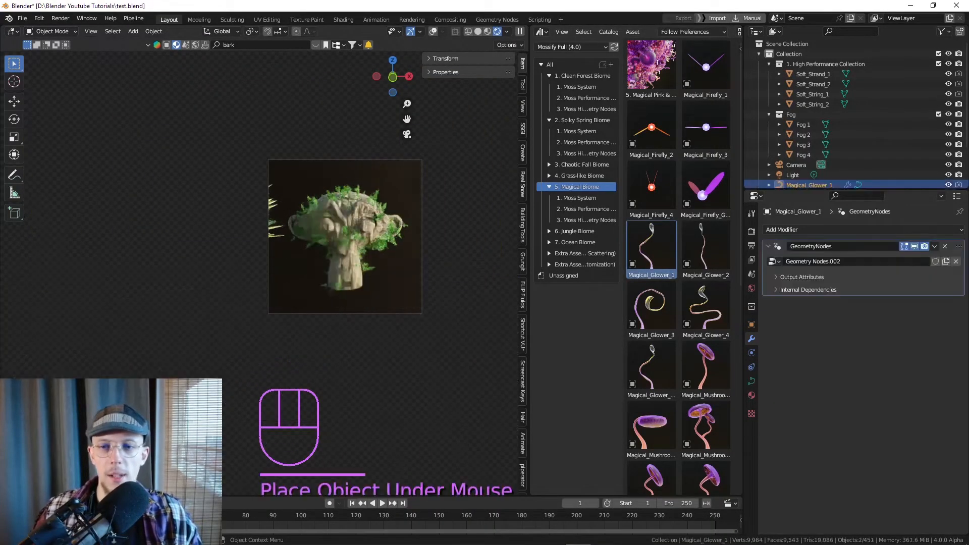
{"action": "scroll", "coordinate": [676, 282], "scroll_direction": "down", "scroll_amount": 3}
{"action": "left_click_drag", "start_coordinate": [706, 308], "coordinate": [175, 343]}
{"action": "left_click", "coordinate": [570, 232]}
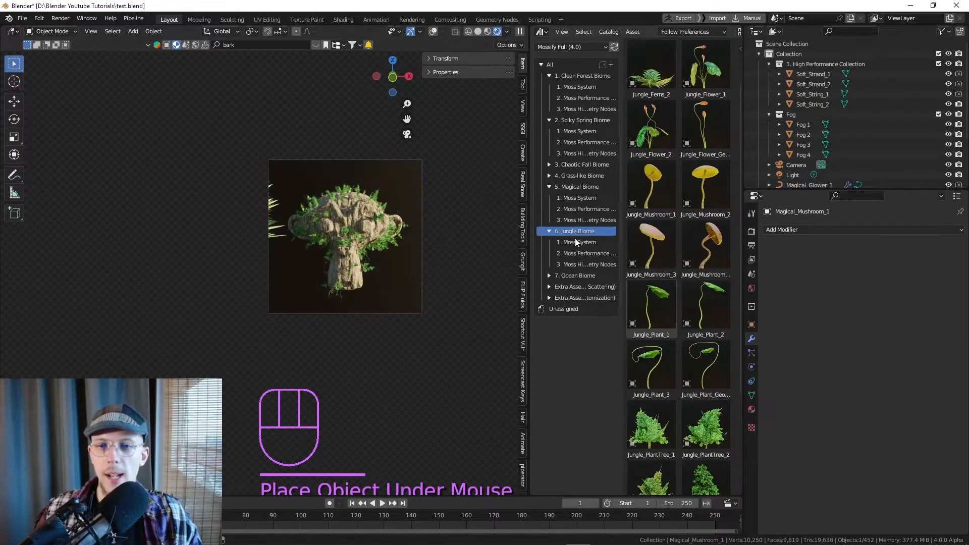
{"action": "left_click_drag", "start_coordinate": [652, 126], "coordinate": [59, 360]}
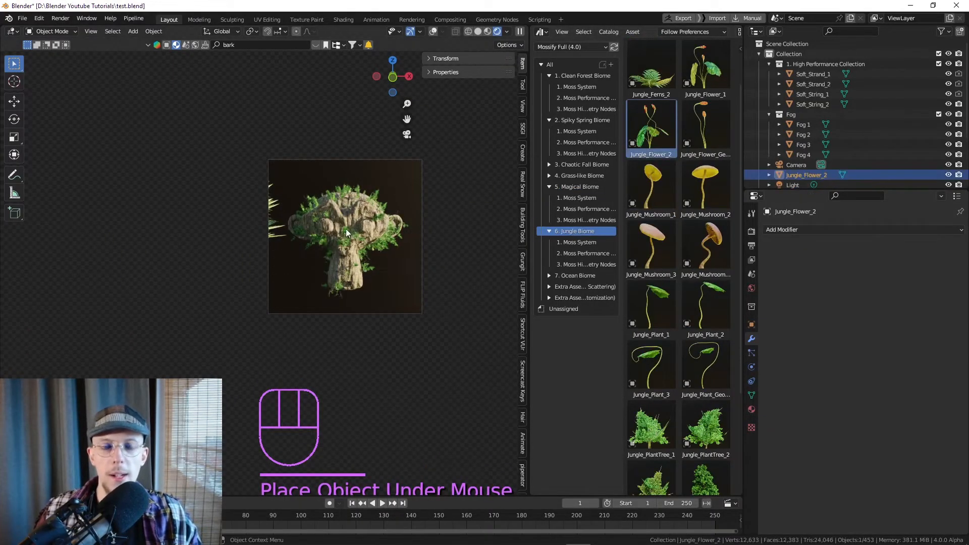
Move Jungle_Flower_2, Magical_Glower_1, Magical_Mushroom_1, Spiky_Strand_1 and Spiky_String_1 into a new collection named Custom Biome and exclude it from the view layer.
{"action": "scroll", "coordinate": [767, 110], "scroll_direction": "down", "scroll_amount": 4}
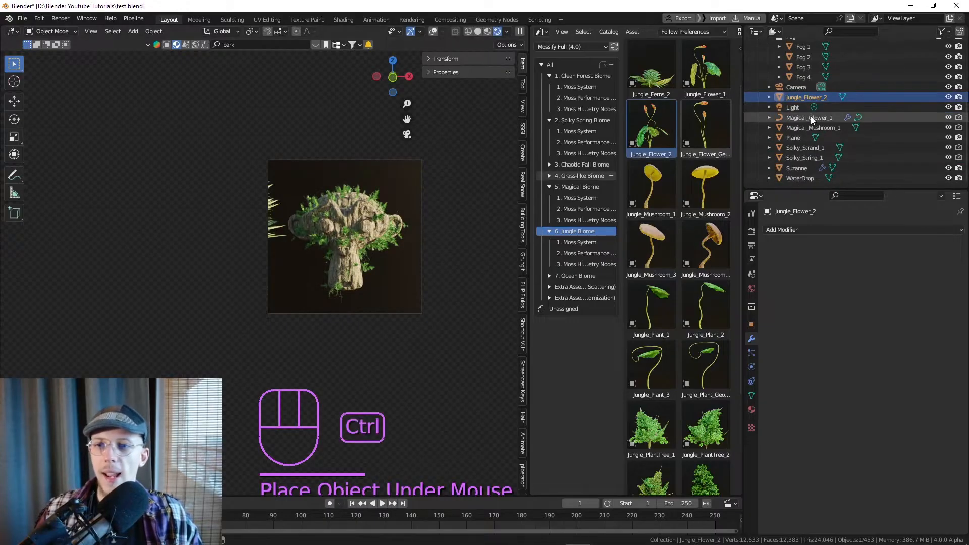
{"action": "left_click", "coordinate": [811, 118], "text": "ctrl"}
{"action": "left_click", "coordinate": [811, 127], "text": "ctrl"}
{"action": "left_click", "coordinate": [804, 148], "text": "ctrl"}
{"action": "left_click", "coordinate": [805, 158], "text": "ctrl"}
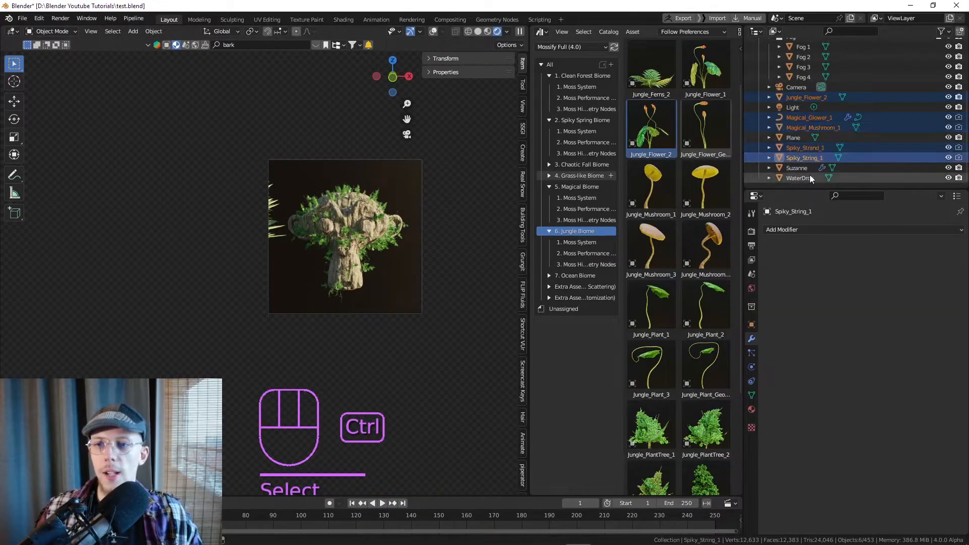
{"action": "key", "text": "m"}
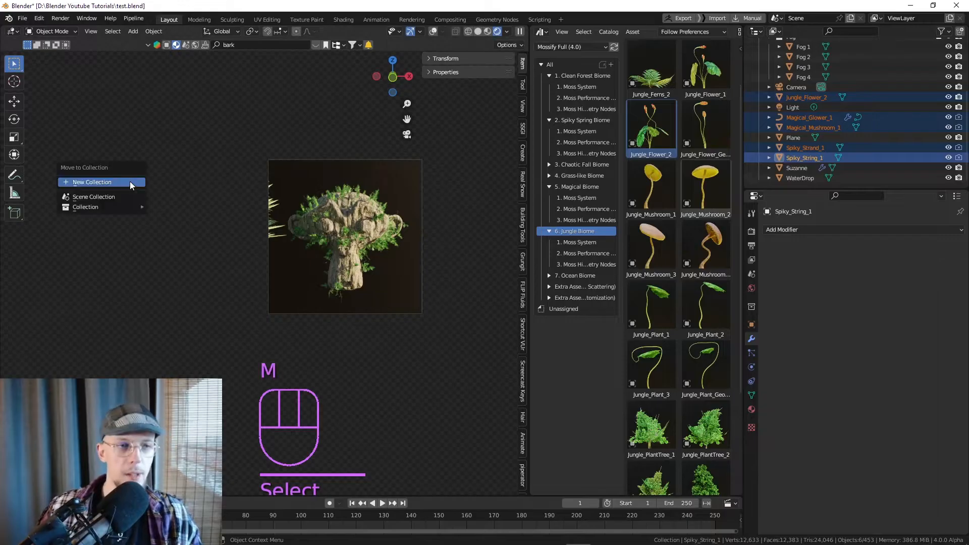
{"action": "left_click", "coordinate": [129, 181]}
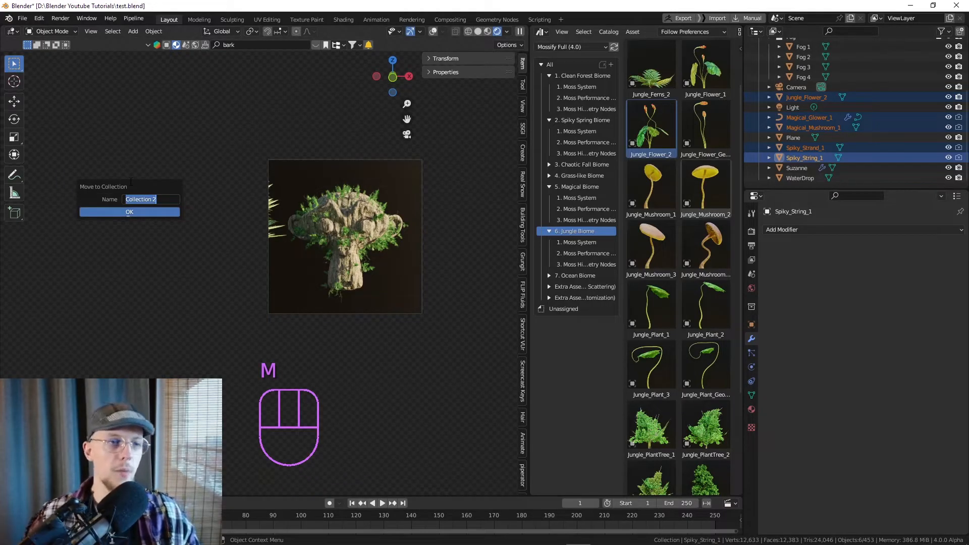
{"action": "type", "text": "Custom Biome"}
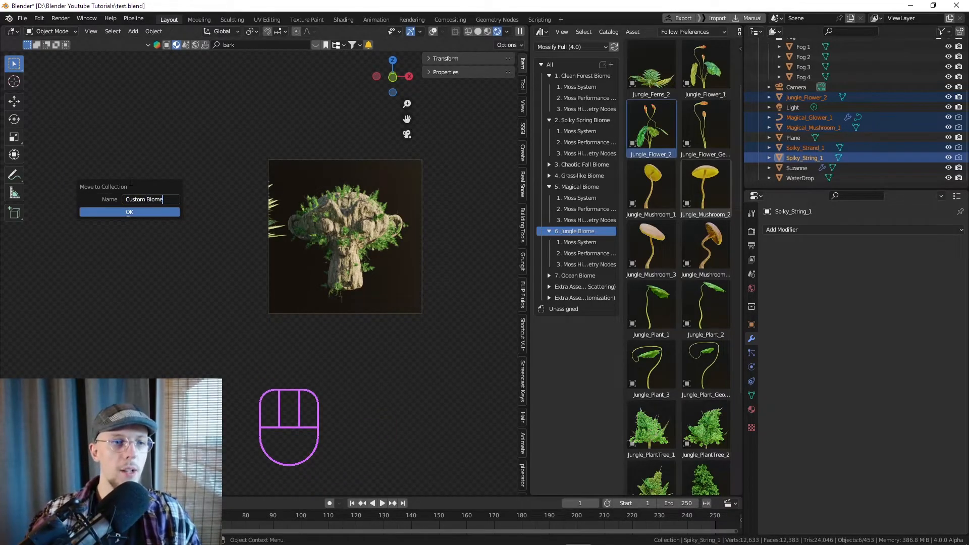
{"action": "key", "text": "Return"}
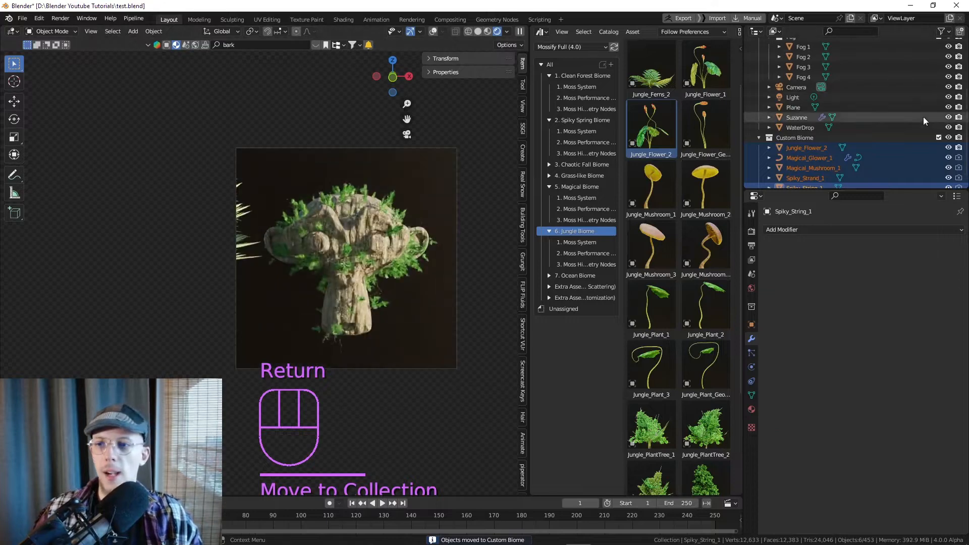
{"action": "left_click", "coordinate": [938, 137]}
Try Custom Biome as the Custom Moss Collection of the monkey head's Fresh Soft & Green modifier, and undo the change.
{"action": "scroll", "coordinate": [359, 241], "scroll_direction": "up", "scroll_amount": 3}
{"action": "left_click", "coordinate": [376, 220]}
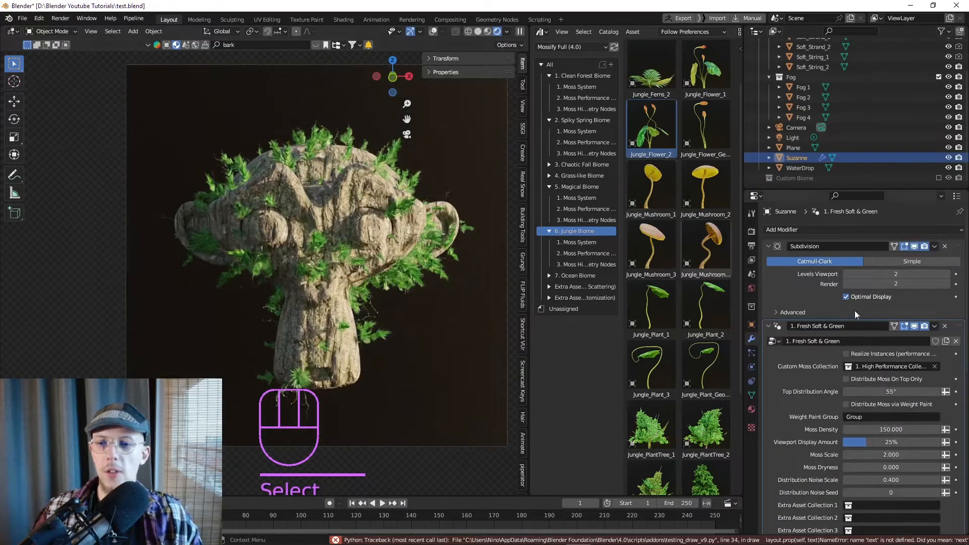
{"action": "scroll", "coordinate": [814, 366], "scroll_direction": "down", "scroll_amount": 5}
{"action": "left_click", "coordinate": [878, 270]}
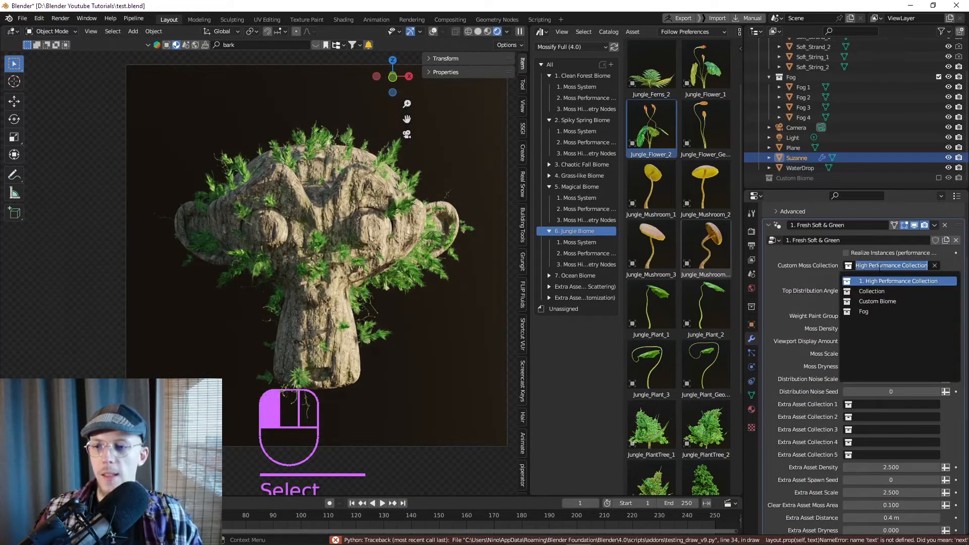
{"action": "left_click", "coordinate": [875, 301]}
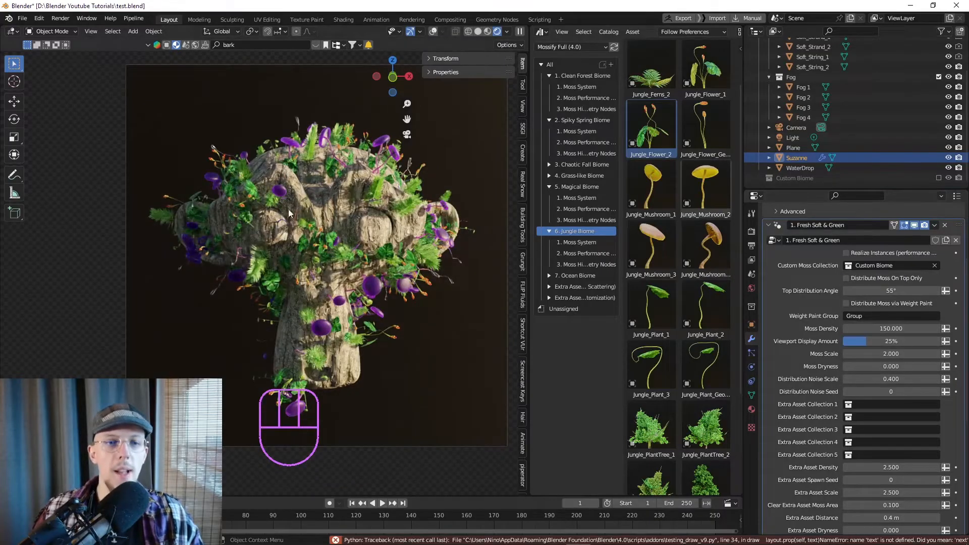
{"action": "middle_click_drag", "start_coordinate": [323, 202], "coordinate": [304, 188], "text": "shift"}
{"action": "scroll", "coordinate": [304, 186], "scroll_direction": "up", "scroll_amount": 3}
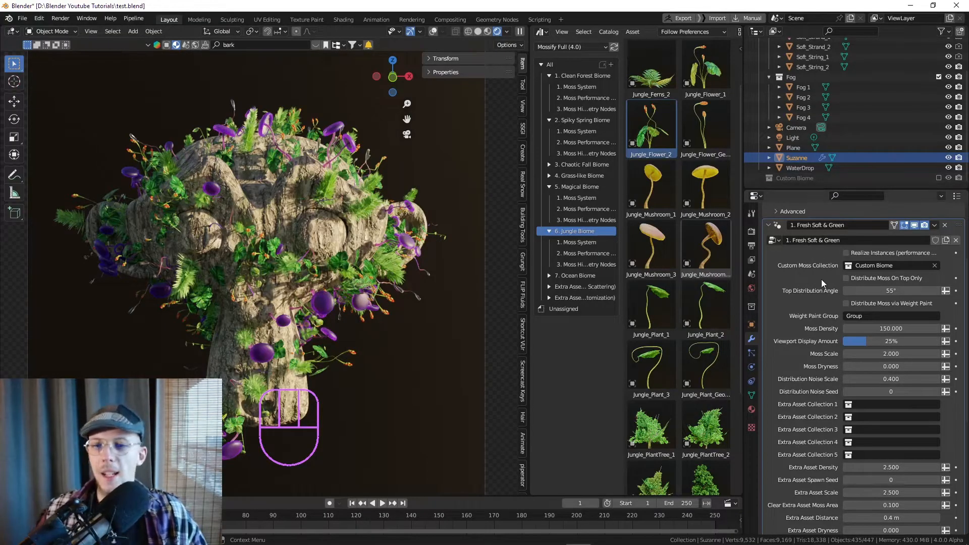
{"action": "key", "text": "ctrl+z"}
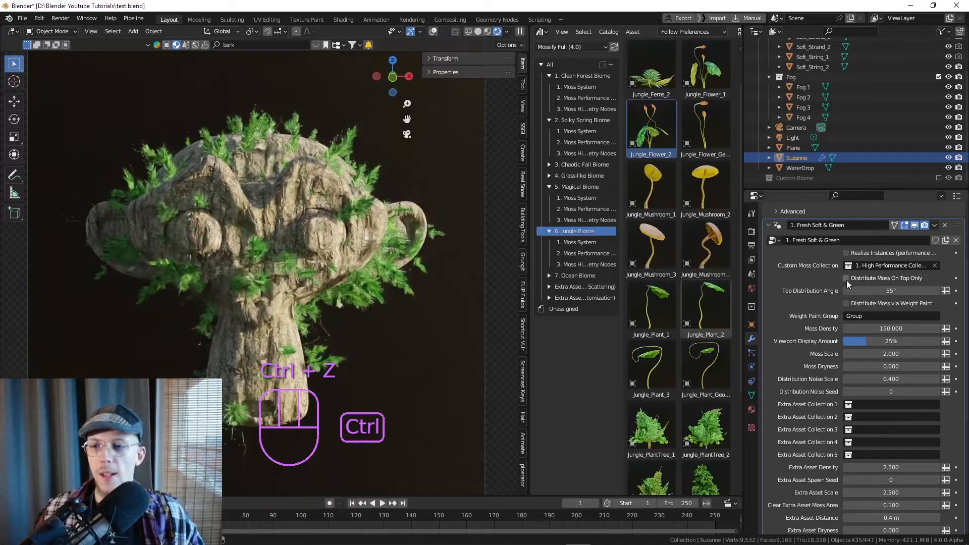
Set the Viewport Display Amount of the monkey head's moss to 100%.
{"action": "scroll", "coordinate": [819, 289], "scroll_direction": "down", "scroll_amount": 2}
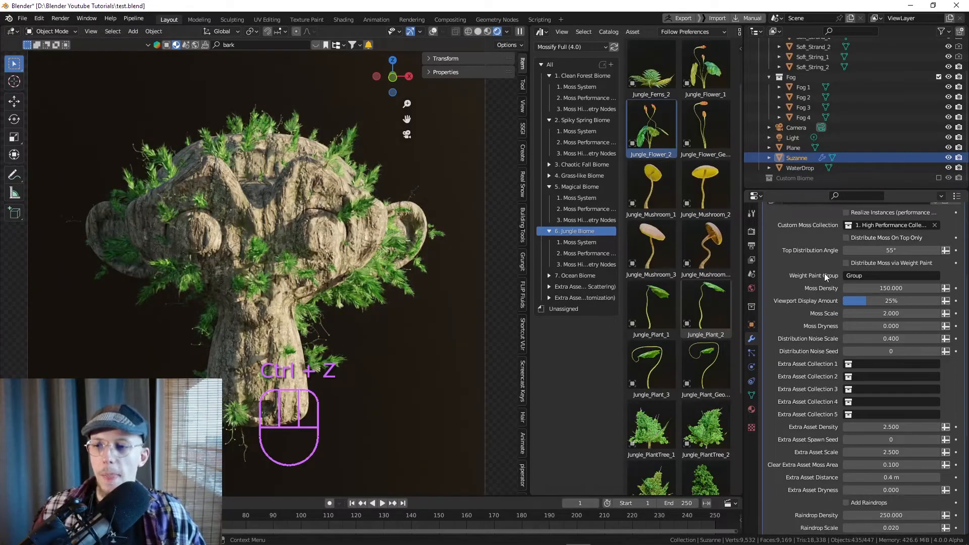
{"action": "scroll", "coordinate": [833, 259], "scroll_direction": "up", "scroll_amount": 2}
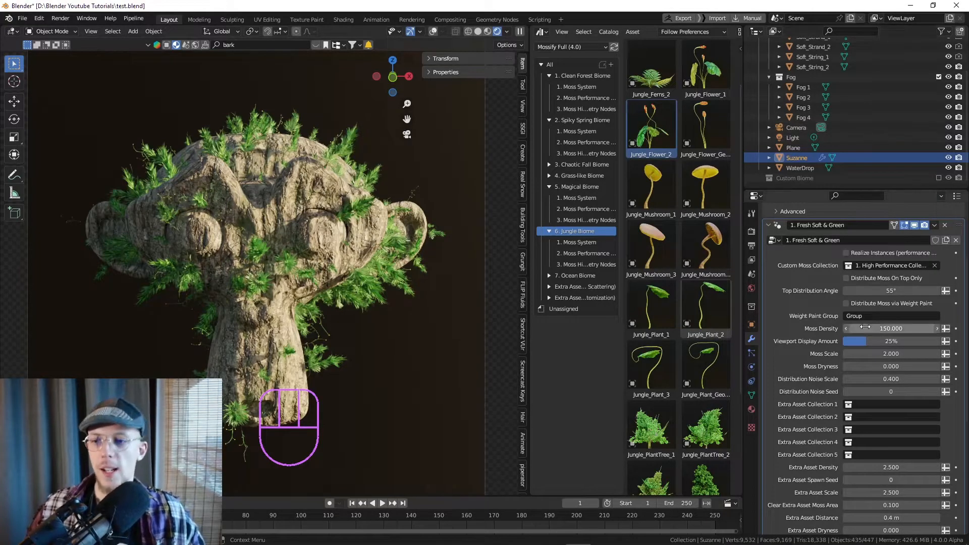
{"action": "left_click_drag", "start_coordinate": [873, 342], "coordinate": [942, 341]}
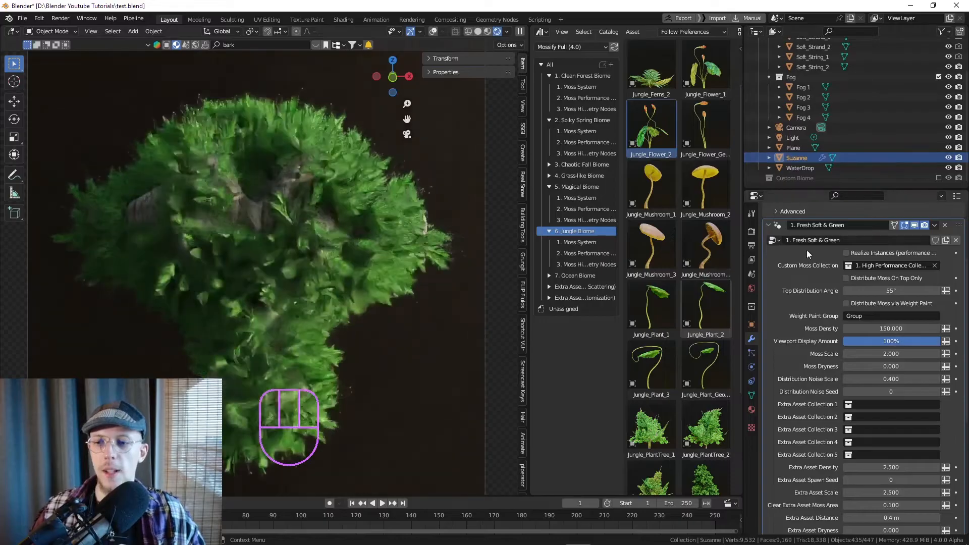
Try Distribute Moss On Top Only with a changed Top Distribution Angle, undo the angle change and switch the option off.
{"action": "left_click", "coordinate": [847, 278]}
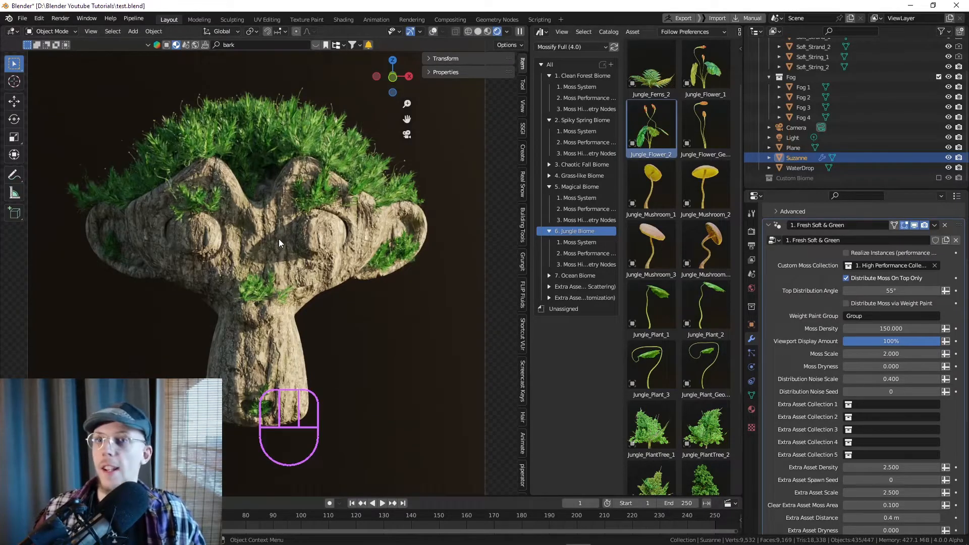
{"action": "left_click_drag", "start_coordinate": [891, 291], "coordinate": [841, 291]}
{"action": "key", "text": "ctrl+z"}
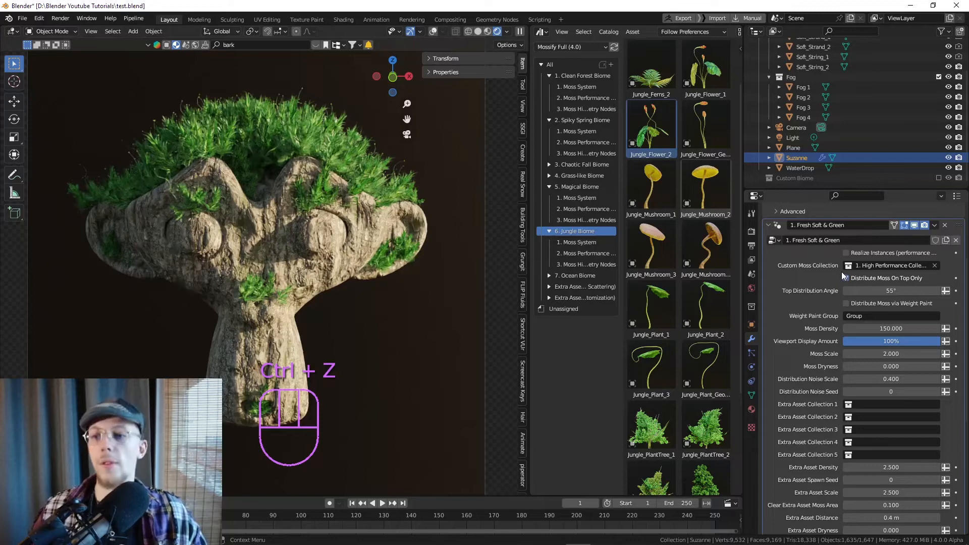
{"action": "left_click", "coordinate": [842, 277]}
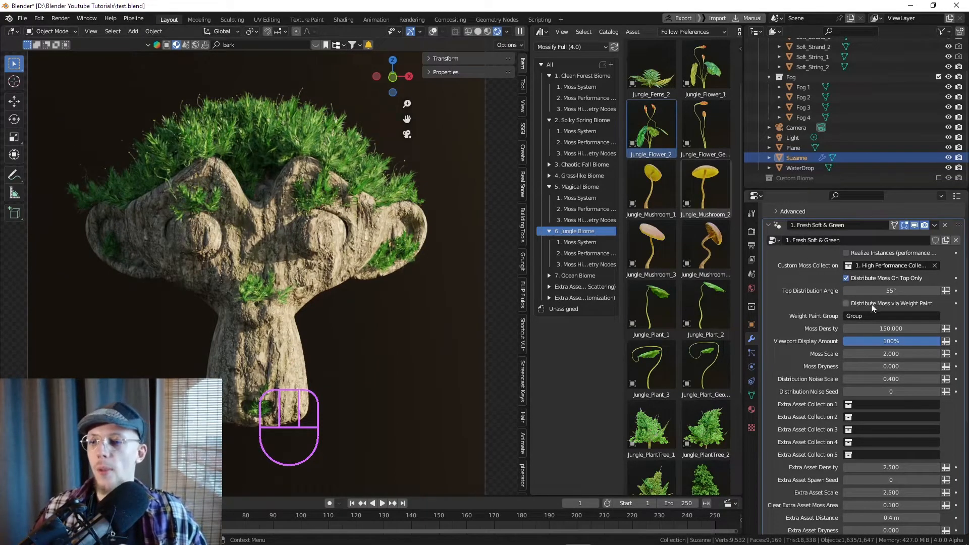
{"action": "left_click", "coordinate": [847, 278]}
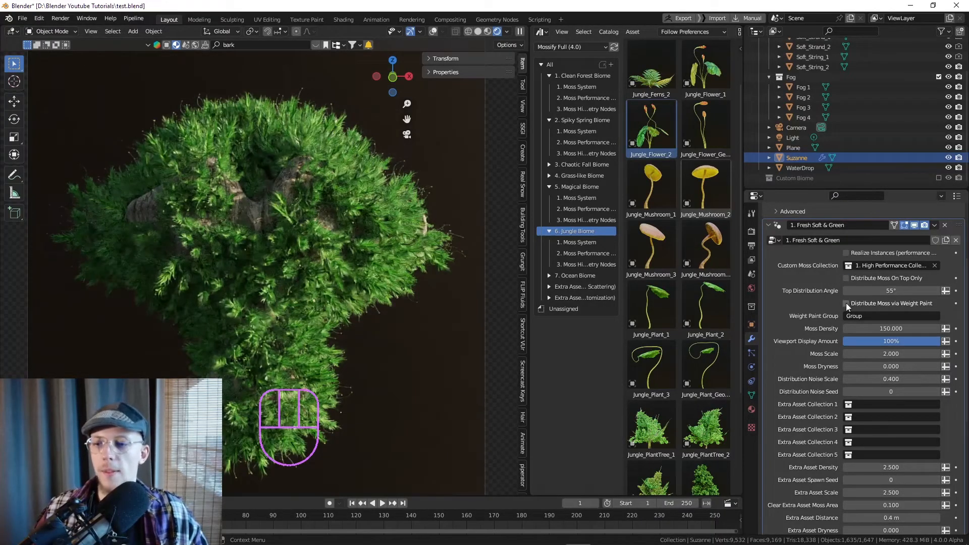
Enable Distribute Moss via Weight Paint and paint full weight across the top of the monkey head with a 96 px brush.
{"action": "left_click", "coordinate": [846, 303]}
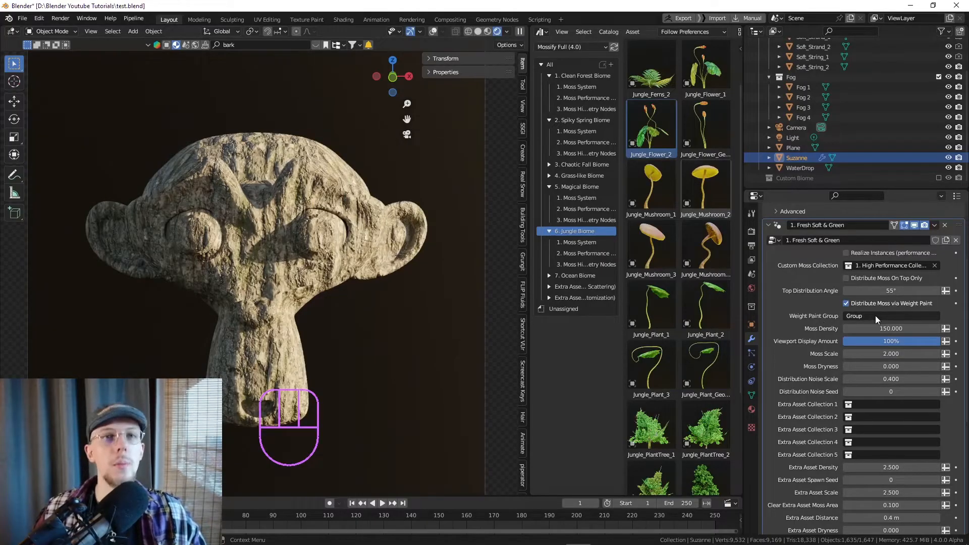
{"action": "left_click", "coordinate": [58, 31]}
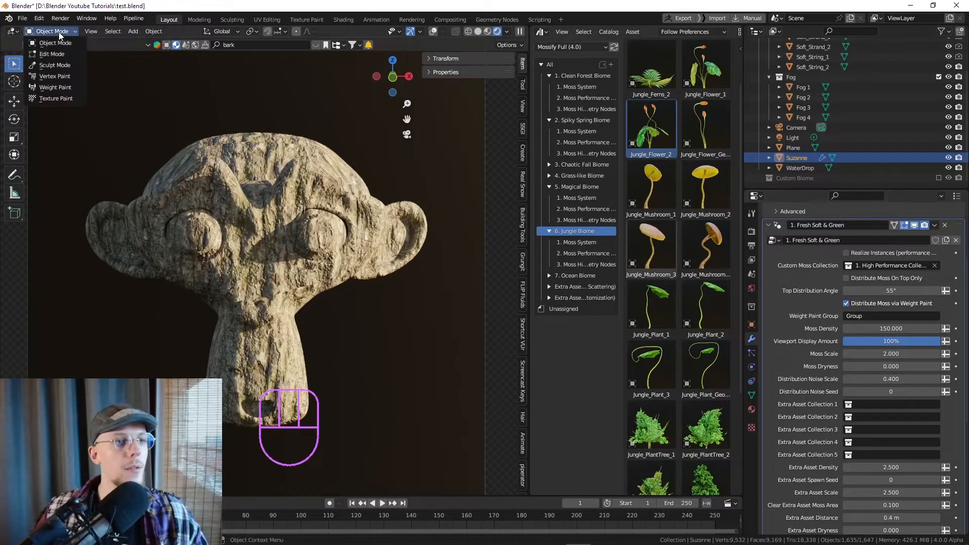
{"action": "left_click", "coordinate": [56, 88]}
{"action": "key", "text": "f"}
{"action": "left_click", "coordinate": [186, 168]}
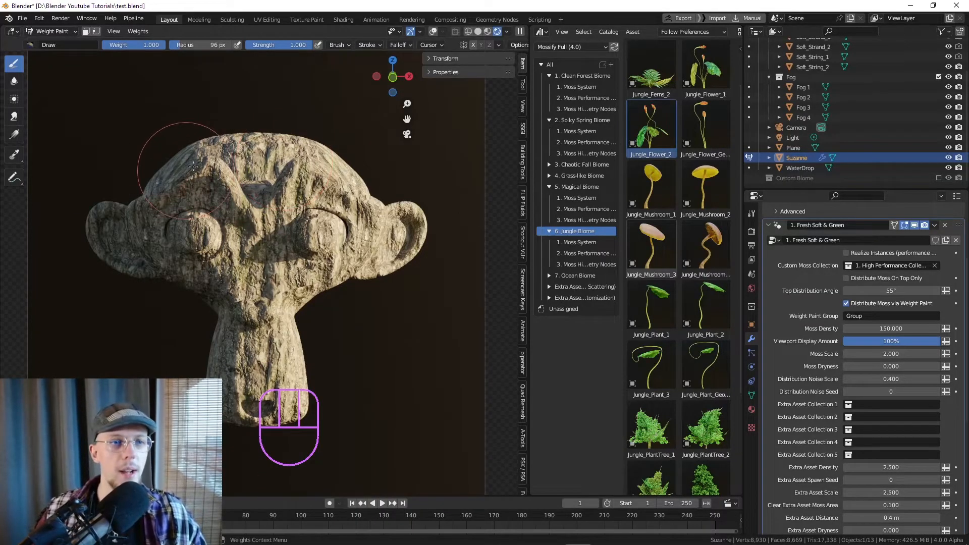
{"action": "mouse_move", "coordinate": [162, 151]}
{"action": "left_mouse_down"}
{"action": "mouse_move", "coordinate": [347, 151]}
{"action": "mouse_move", "coordinate": [361, 201]}
{"action": "mouse_move", "coordinate": [306, 181]}
{"action": "left_mouse_up"}
Paint weight onto the monkey's lower jaw, and onto one ear with a 44 px brush.
{"action": "key", "text": "f"}
{"action": "left_click", "coordinate": [264, 360]}
{"action": "left_click_drag", "start_coordinate": [248, 396], "coordinate": [328, 322]}
{"action": "key", "text": "f"}
{"action": "left_click", "coordinate": [381, 246]}
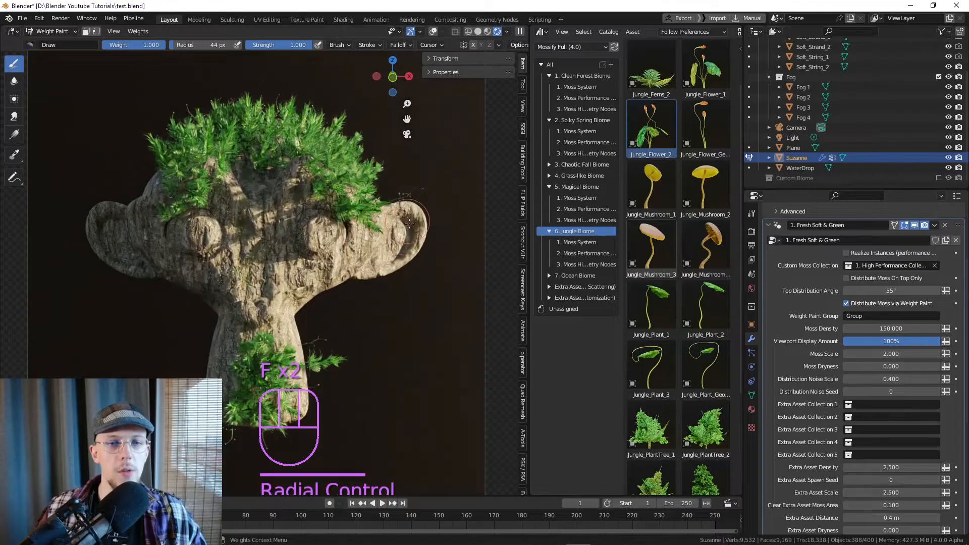
{"action": "mouse_move", "coordinate": [408, 218]}
{"action": "left_mouse_down"}
{"action": "mouse_move", "coordinate": [398, 273]}
{"action": "mouse_move", "coordinate": [409, 230]}
{"action": "left_mouse_up"}
Return to Object Mode and switch off Distribute Moss via Weight Paint.
{"action": "left_click", "coordinate": [60, 32]}
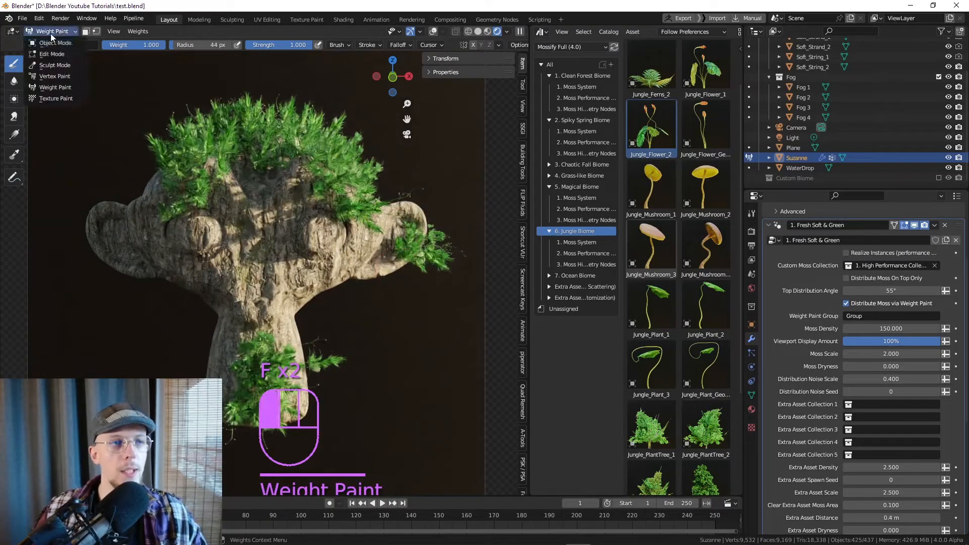
{"action": "left_click", "coordinate": [76, 42]}
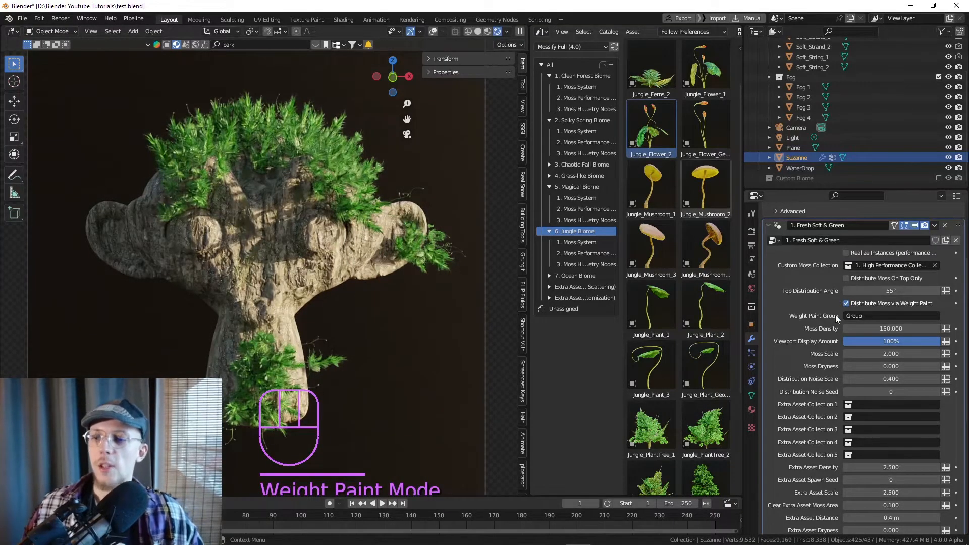
{"action": "left_click", "coordinate": [846, 304]}
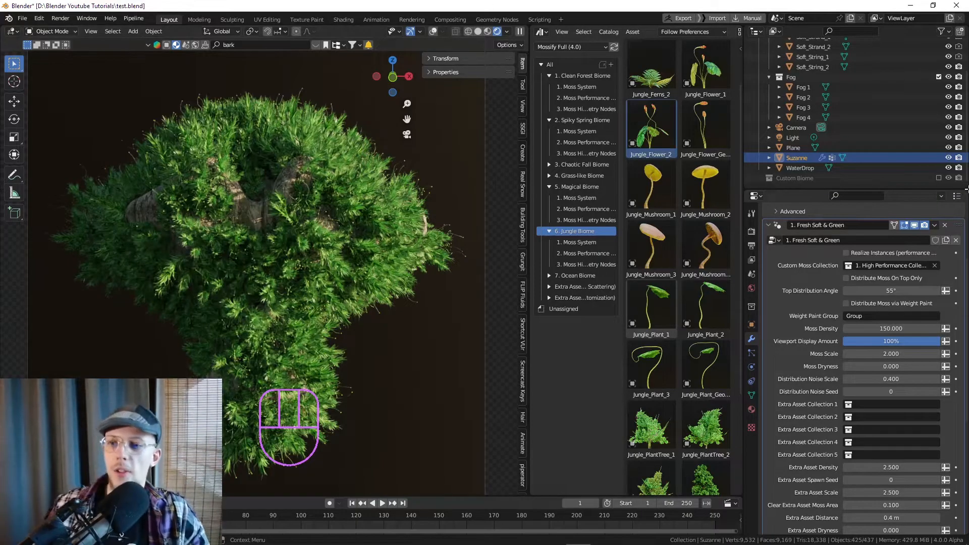
Set the Moss Scale of the Fresh Soft & Green modifier to 1.
{"action": "scroll", "coordinate": [825, 332], "scroll_direction": "down", "scroll_amount": 1}
{"action": "scroll", "coordinate": [823, 328], "scroll_direction": "down", "scroll_amount": 2}
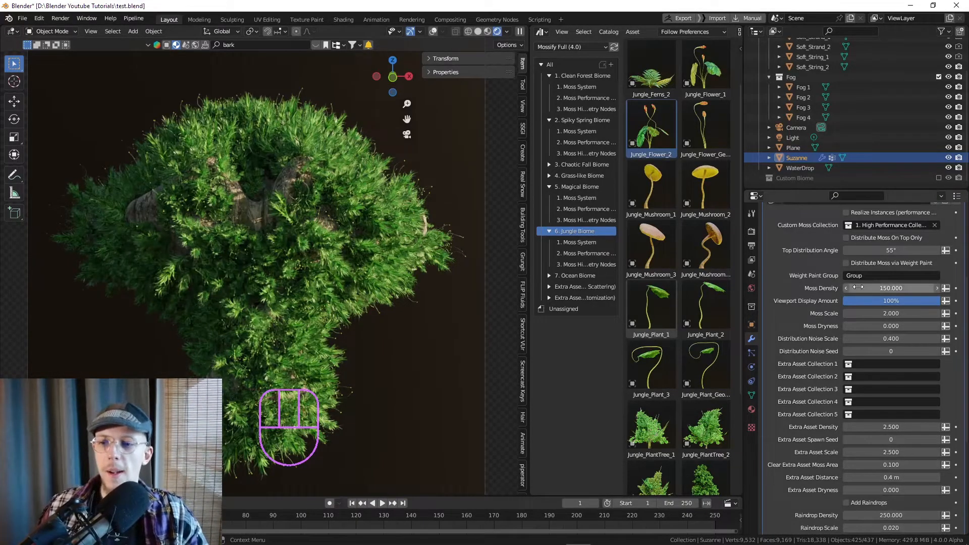
{"action": "scroll", "coordinate": [793, 306], "scroll_direction": "down", "scroll_amount": 1}
{"action": "left_click", "coordinate": [883, 272]}
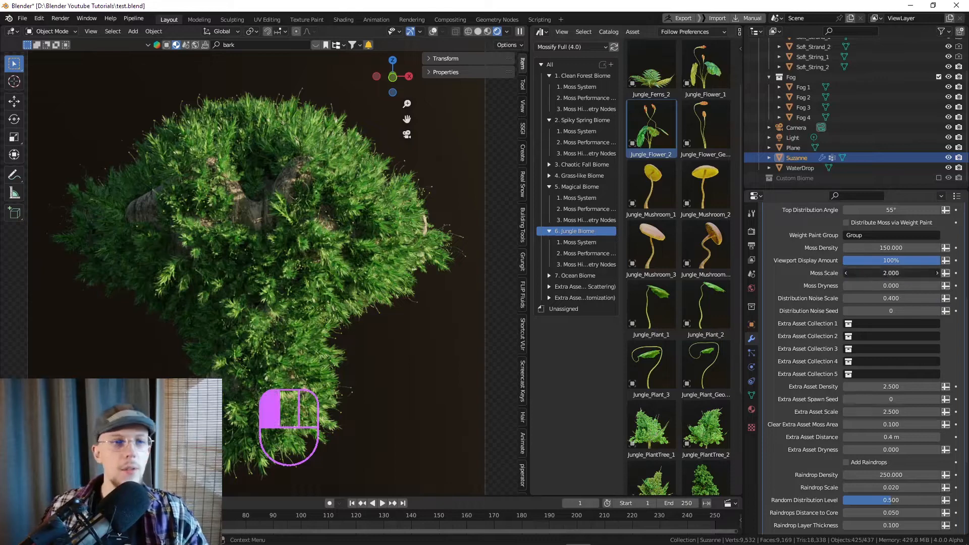
{"action": "type", "text": "1"}
{"action": "key", "text": "Return"}
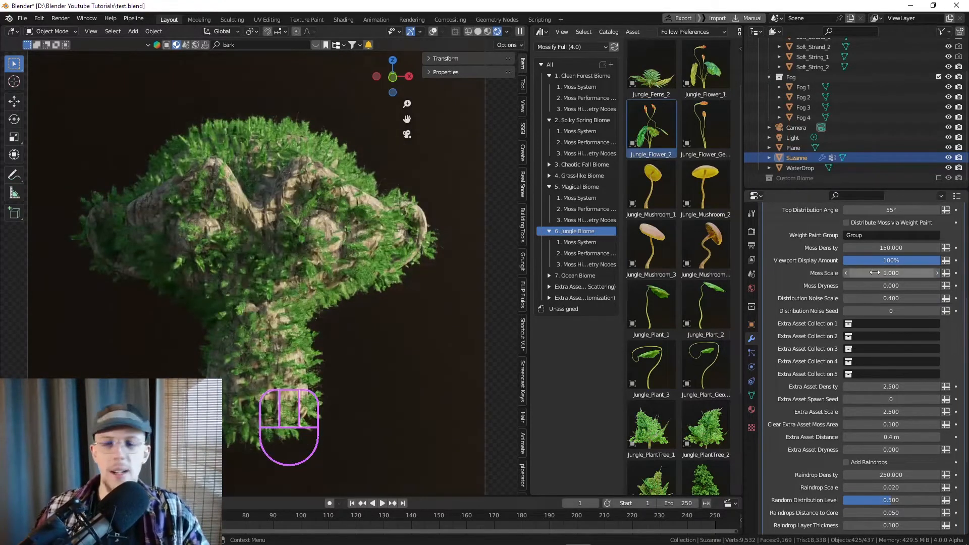
Raise the Moss Density to 300 and then to 500, and try a lower Viewport Display Amount.
{"action": "left_click", "coordinate": [903, 248]}
{"action": "type", "text": "300"}
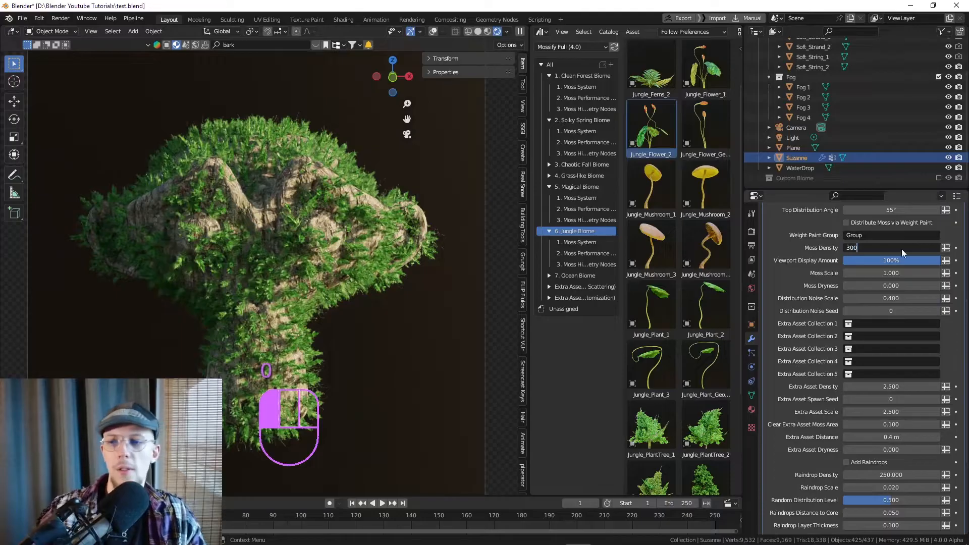
{"action": "key", "text": "Return"}
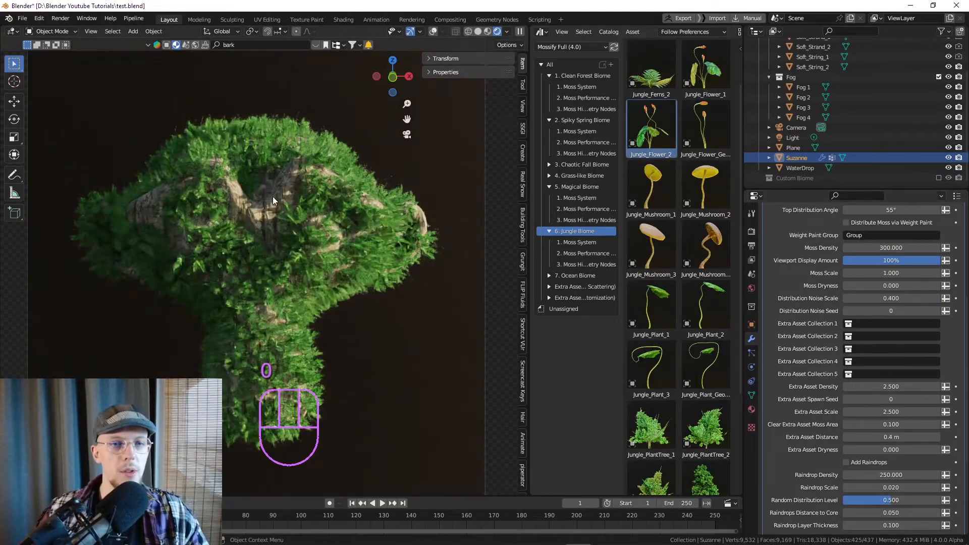
{"action": "left_click", "coordinate": [889, 248]}
{"action": "type", "text": "500"}
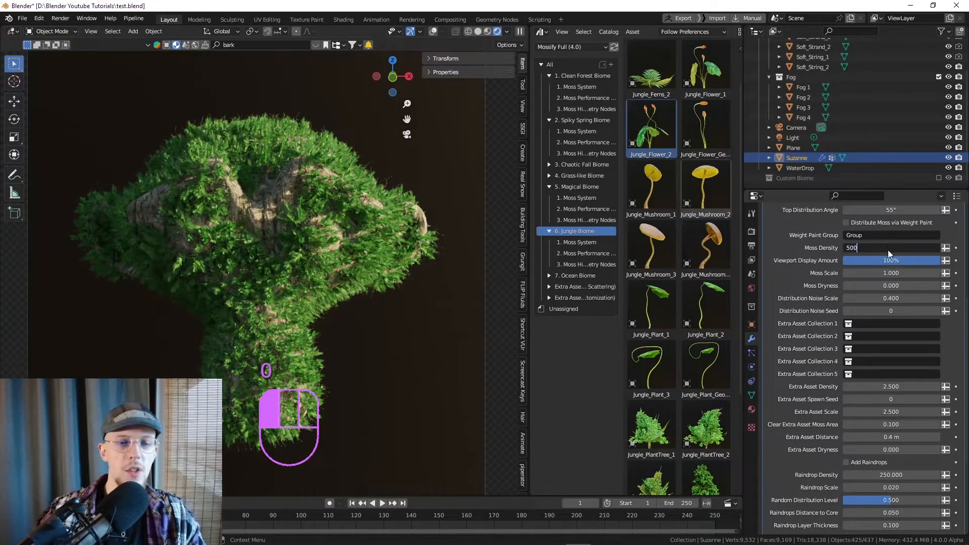
{"action": "key", "text": "Return"}
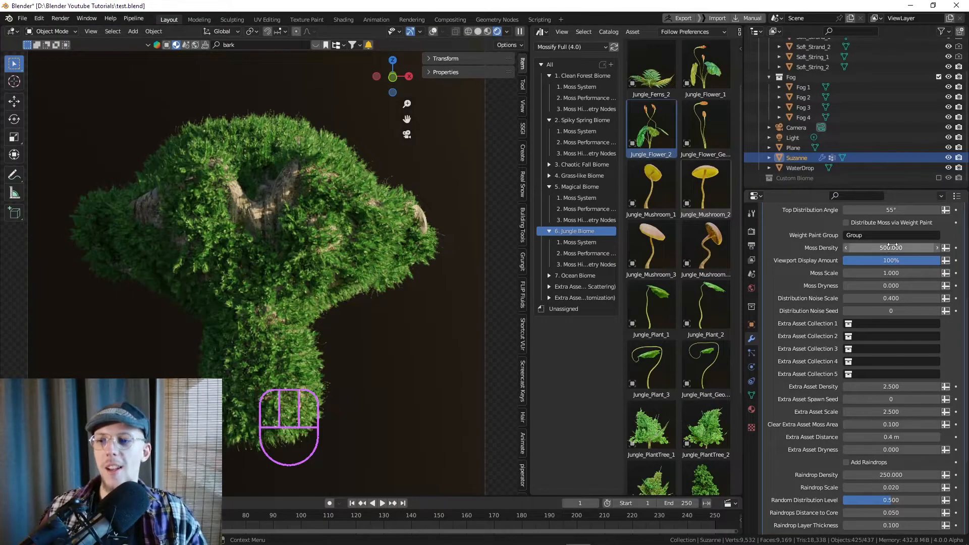
{"action": "mouse_move", "coordinate": [922, 260]}
{"action": "left_mouse_down"}
{"action": "mouse_move", "coordinate": [868, 260]}
{"action": "mouse_move", "coordinate": [941, 260]}
{"action": "mouse_move", "coordinate": [891, 273]}
{"action": "mouse_move", "coordinate": [909, 273]}
{"action": "mouse_move", "coordinate": [863, 247]}
{"action": "mouse_move", "coordinate": [877, 242]}
{"action": "left_mouse_up"}
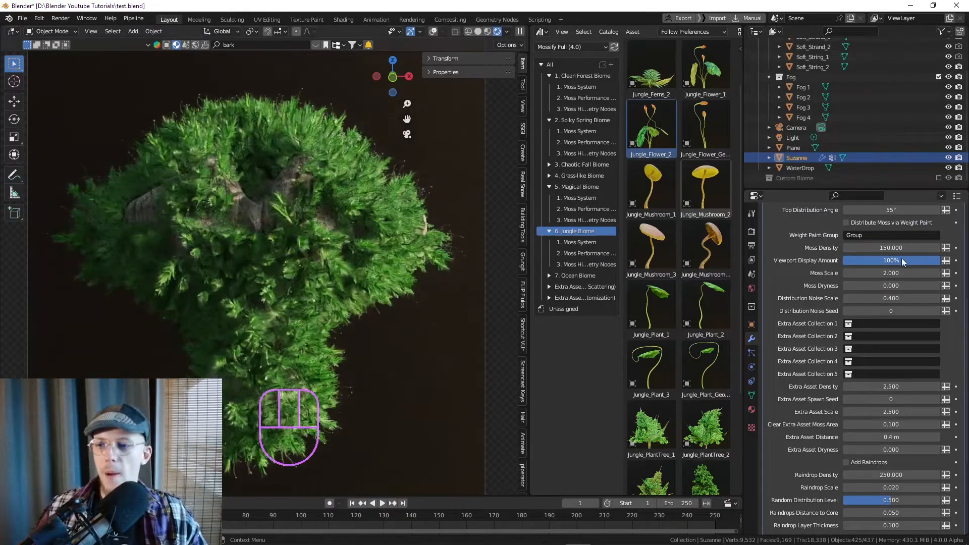
Raise the Moss Dryness to 1, compare it with a lower dryness, and return it to 1.
{"action": "scroll", "coordinate": [825, 284], "scroll_direction": "down", "scroll_amount": 1}
{"action": "scroll", "coordinate": [825, 283], "scroll_direction": "up", "scroll_amount": 1}
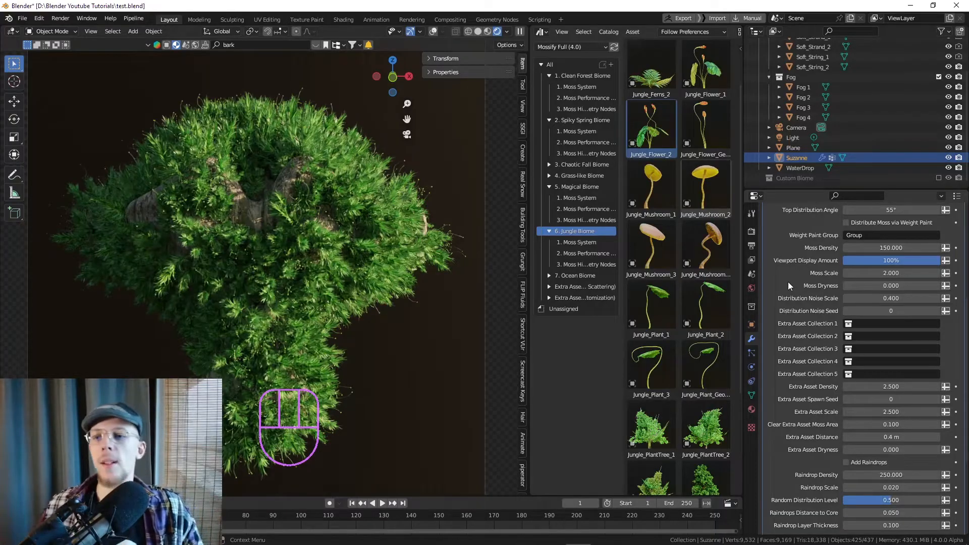
{"action": "mouse_move", "coordinate": [865, 285]}
{"action": "left_mouse_down"}
{"action": "mouse_move", "coordinate": [909, 285]}
{"action": "mouse_move", "coordinate": [866, 285]}
{"action": "left_mouse_up"}
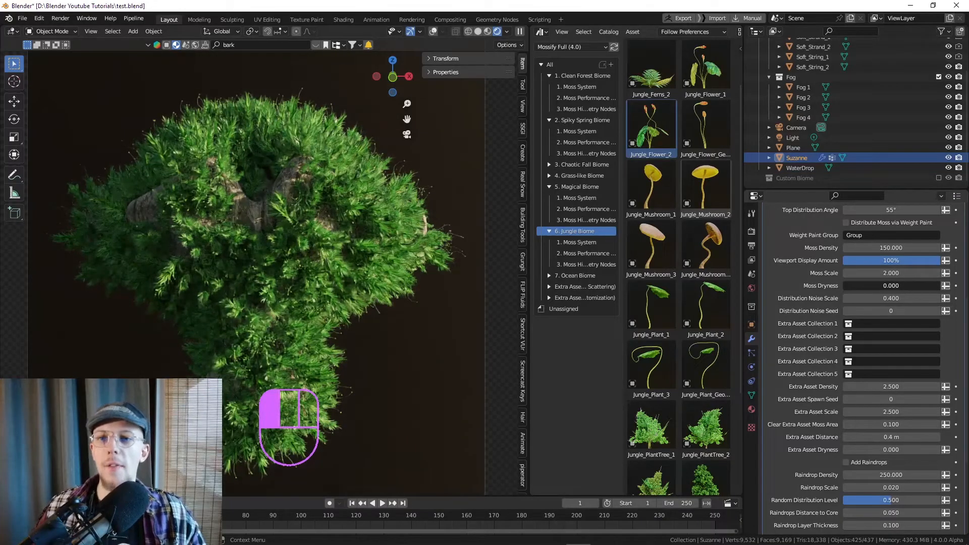
{"action": "left_click_drag", "start_coordinate": [865, 286], "coordinate": [941, 287]}
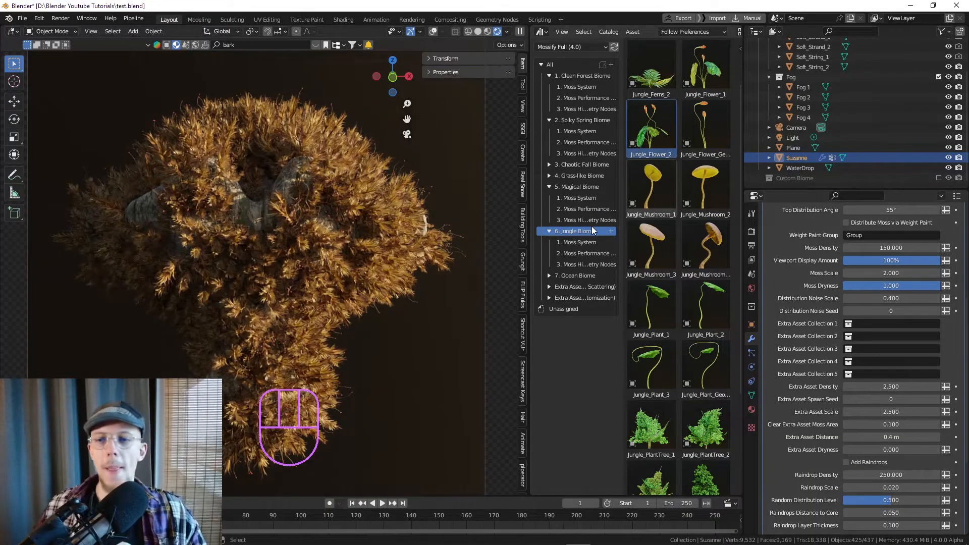
{"action": "left_click_drag", "start_coordinate": [917, 287], "coordinate": [854, 286]}
{"action": "left_click_drag", "start_coordinate": [855, 285], "coordinate": [932, 288]}
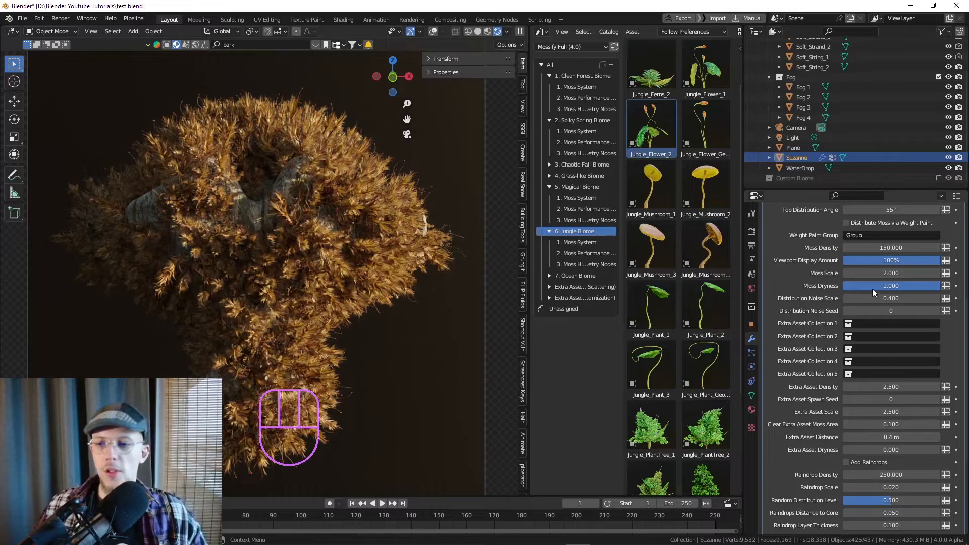
Try a Distribution Noise Scale of 0.2 and of 1 on the moss.
{"action": "left_click", "coordinate": [891, 299]}
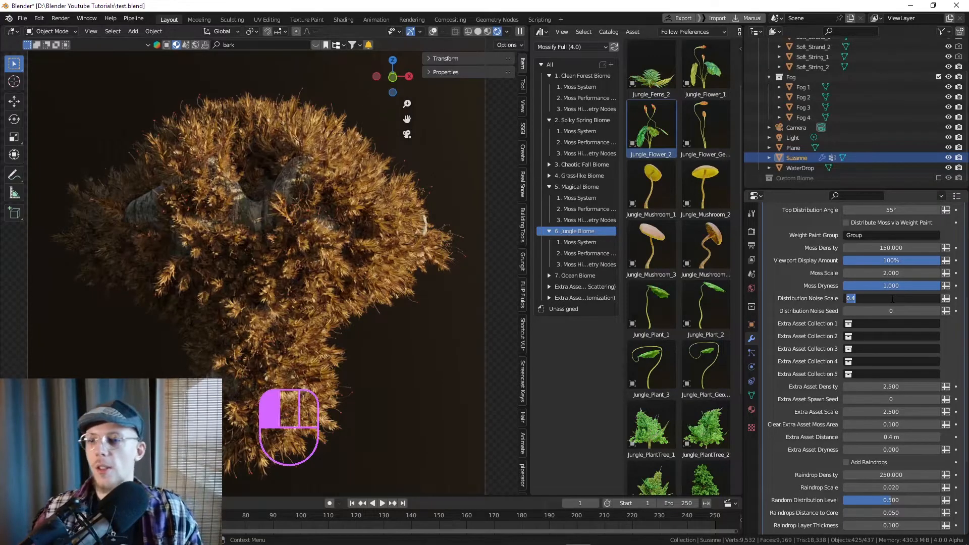
{"action": "type", "text": "0.2"}
{"action": "key", "text": "Return"}
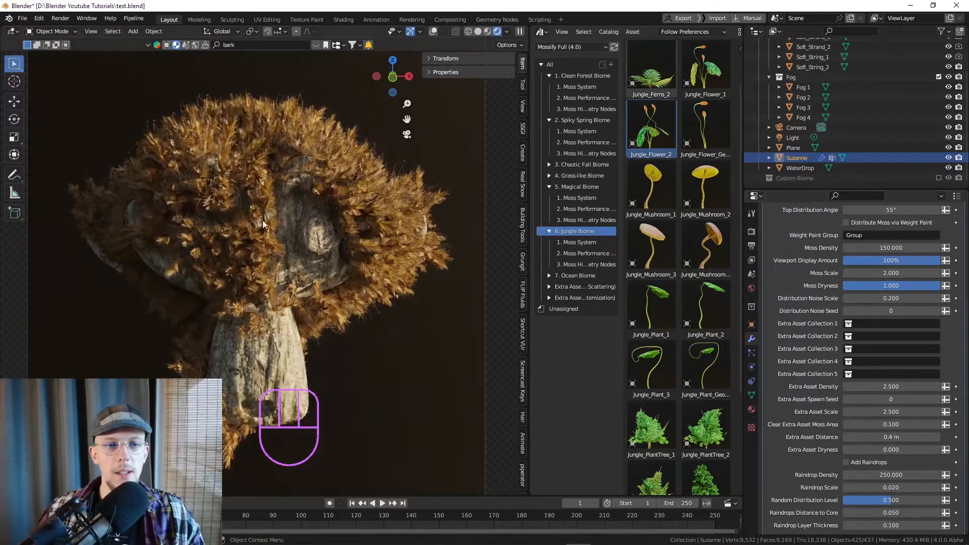
{"action": "left_click", "coordinate": [911, 298]}
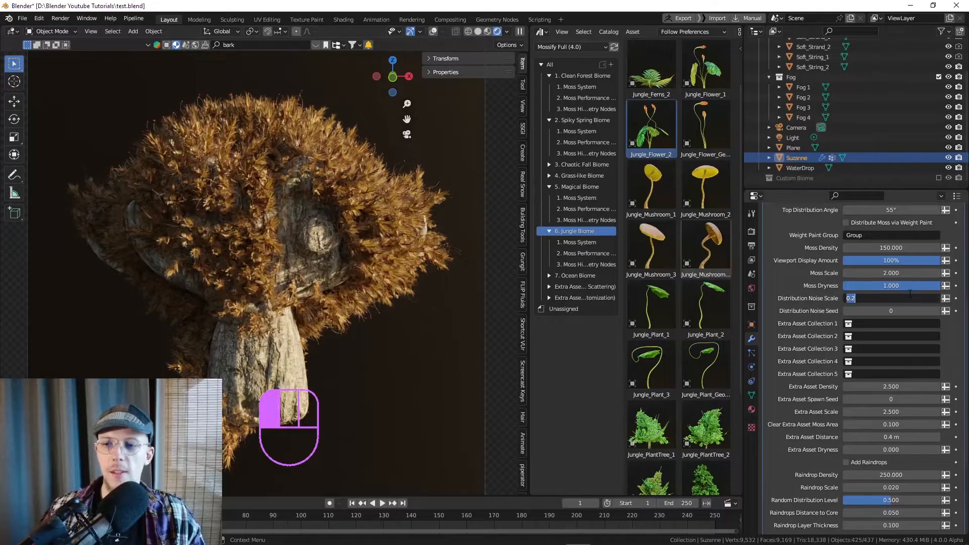
{"action": "type", "text": "1"}
{"action": "key", "text": "Return"}
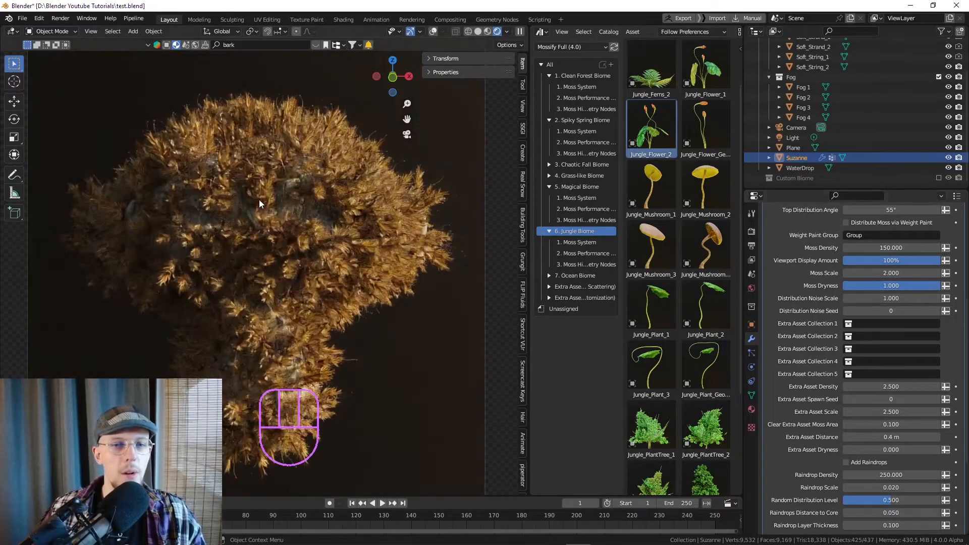
Set the Distribution Noise Scale to 0.31 and raise the Distribution Noise Seed to 3.
{"action": "mouse_move", "coordinate": [928, 298]}
{"action": "left_mouse_down", "text": "shift"}
{"action": "mouse_move", "coordinate": [882, 298]}
{"action": "mouse_move", "coordinate": [915, 300]}
{"action": "left_mouse_up", "text": "shift"}
{"action": "scroll", "coordinate": [861, 309], "scroll_direction": "down", "scroll_amount": 1}
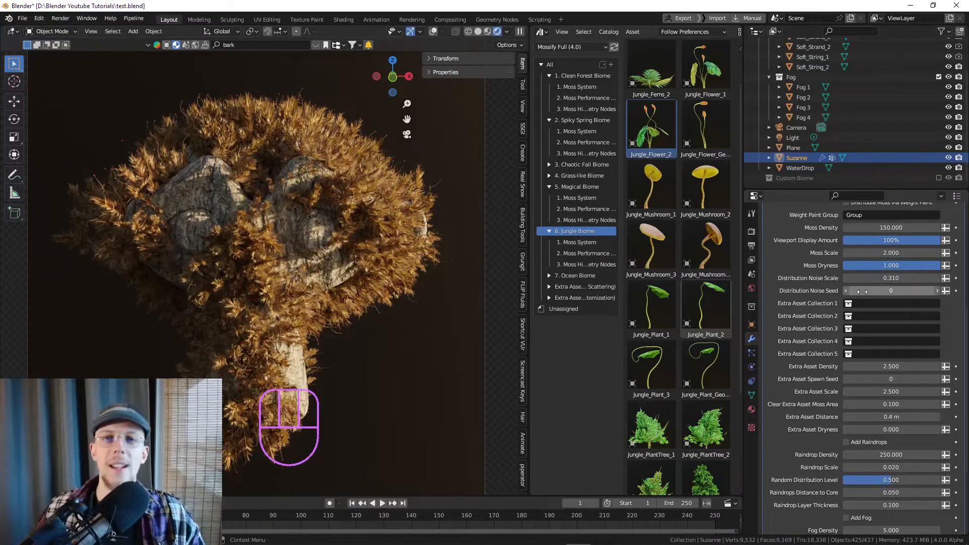
{"action": "left_click", "coordinate": [937, 291]}
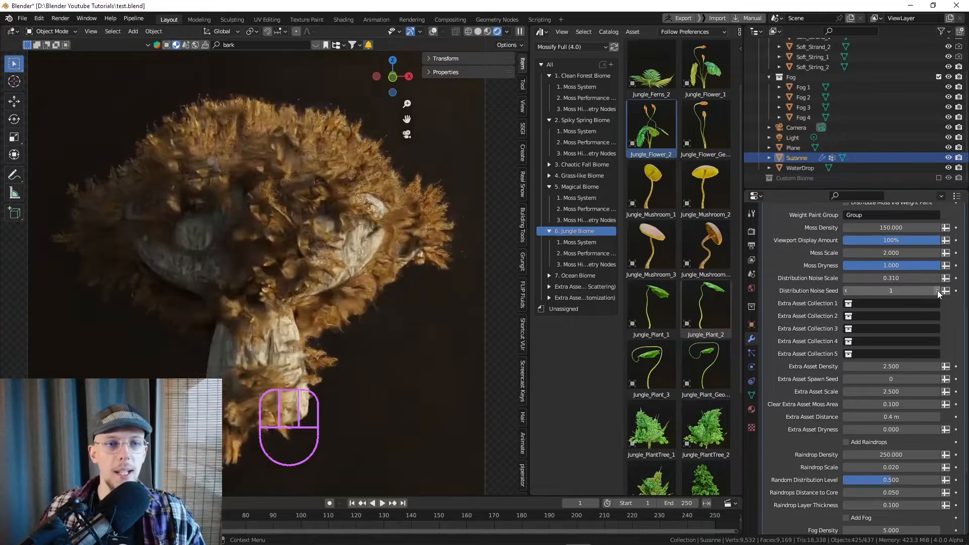
{"action": "left_click", "coordinate": [937, 290]}
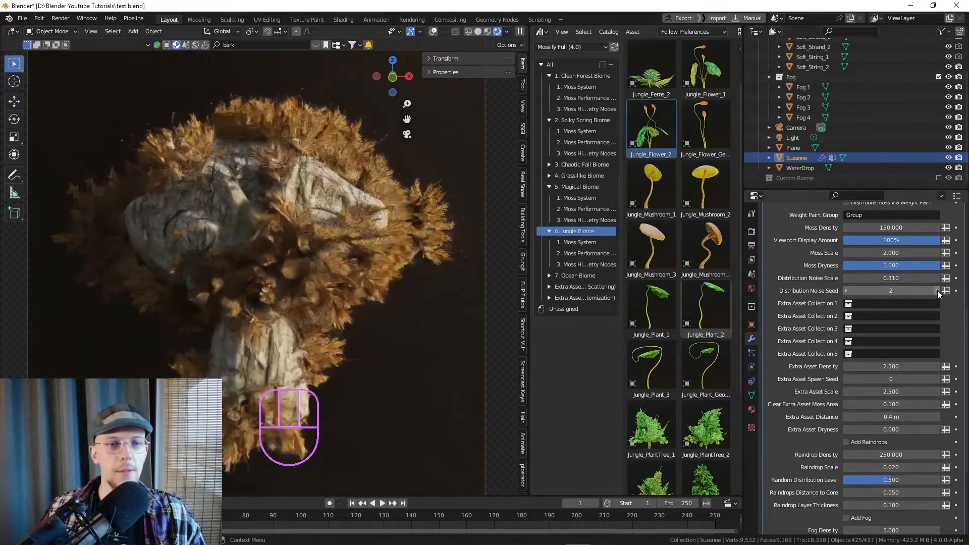
{"action": "left_click", "coordinate": [937, 291]}
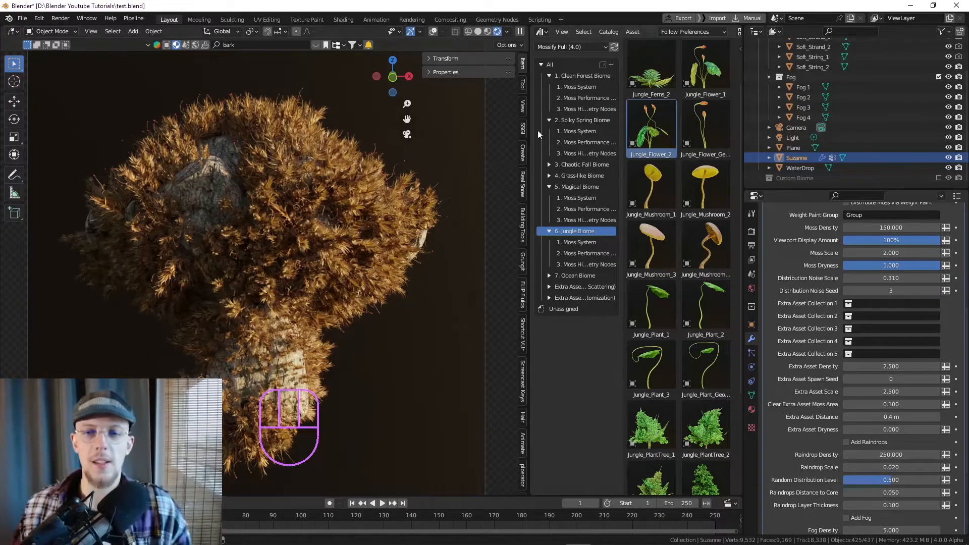
Examine the Extra Assets Collections and Extra Assets Geometry Nodes catalogs, including the Dead Dandelion category.
{"action": "left_click", "coordinate": [571, 294]}
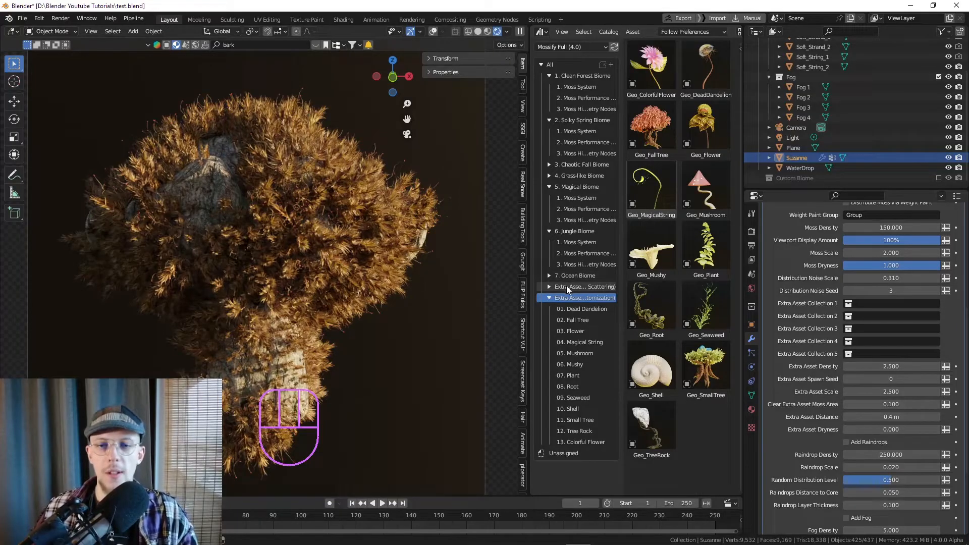
{"action": "left_click", "coordinate": [548, 299]}
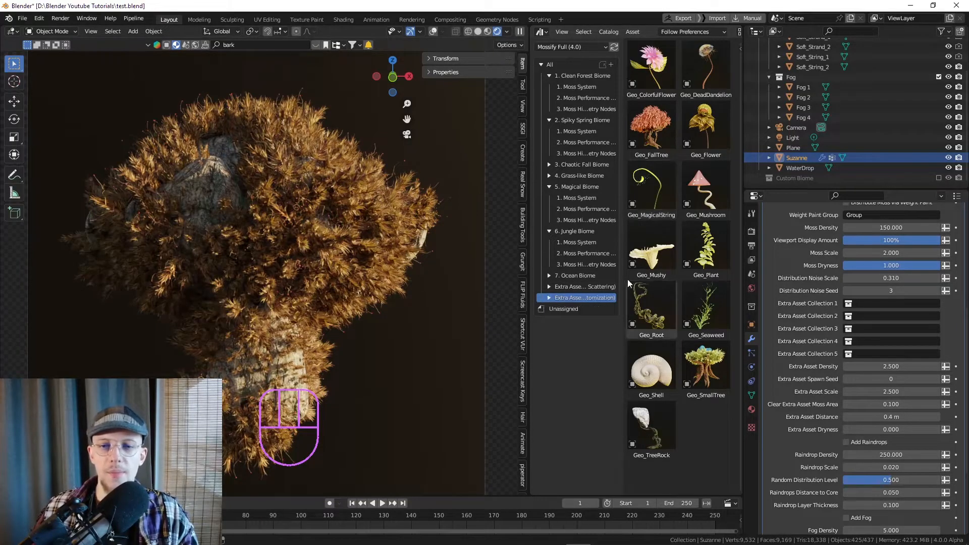
{"action": "left_click_drag", "start_coordinate": [626, 280], "coordinate": [683, 281]}
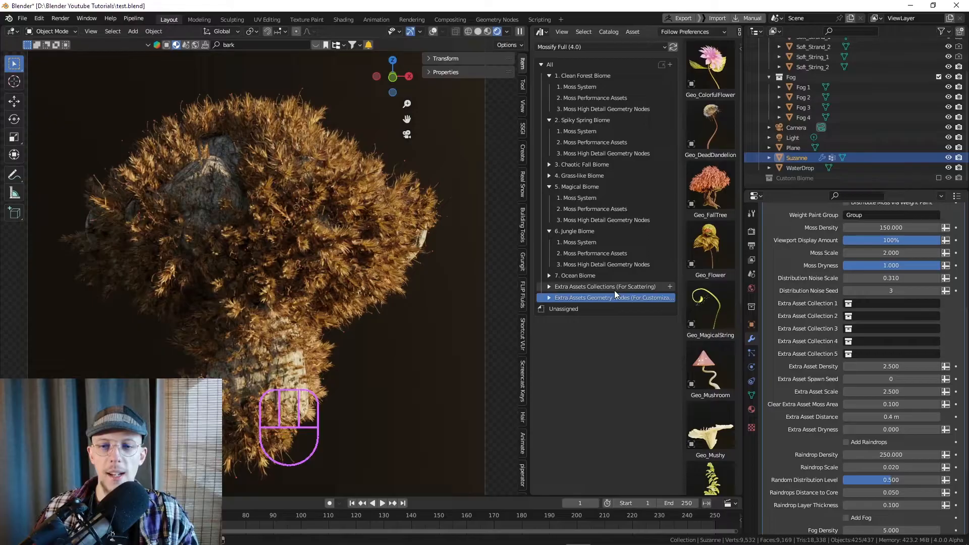
{"action": "left_click", "coordinate": [589, 288]}
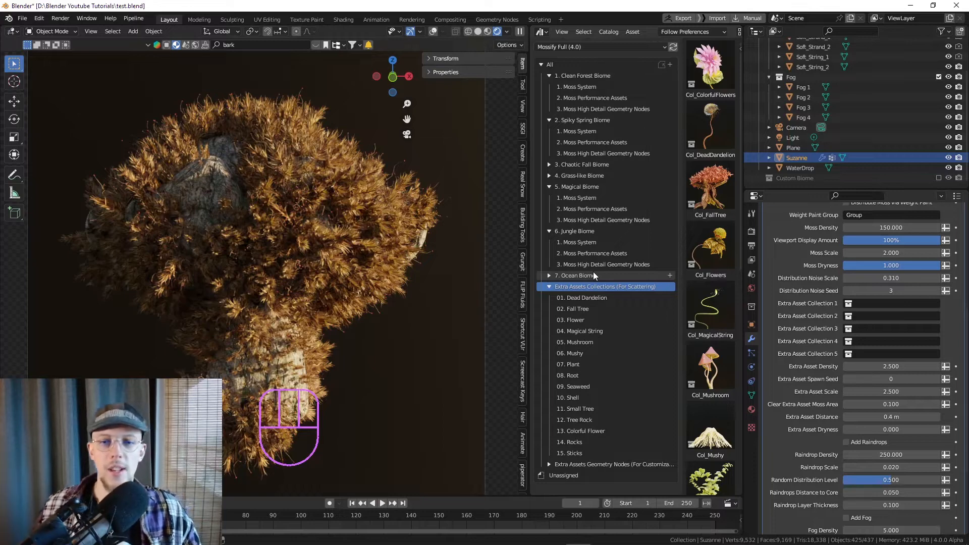
{"action": "left_click", "coordinate": [595, 299]}
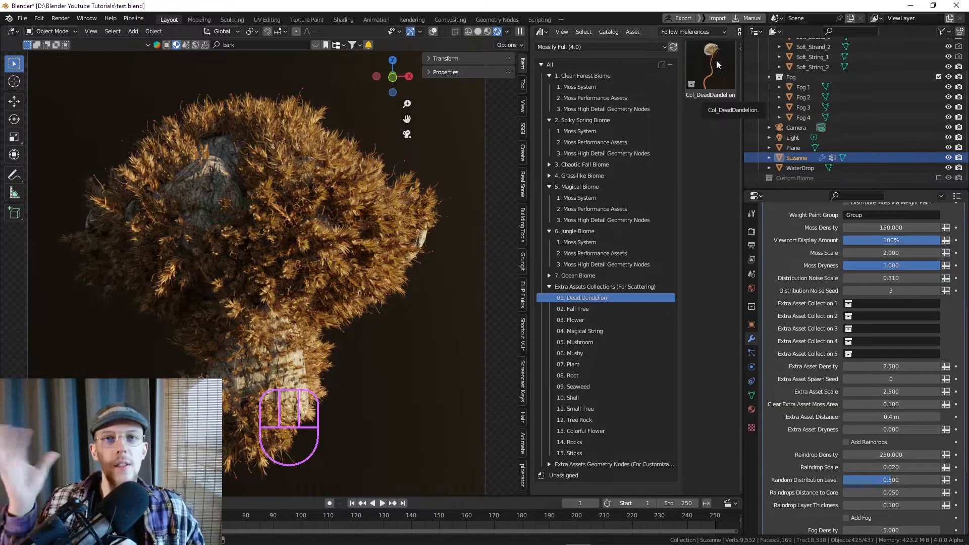
{"action": "left_click", "coordinate": [545, 287]}
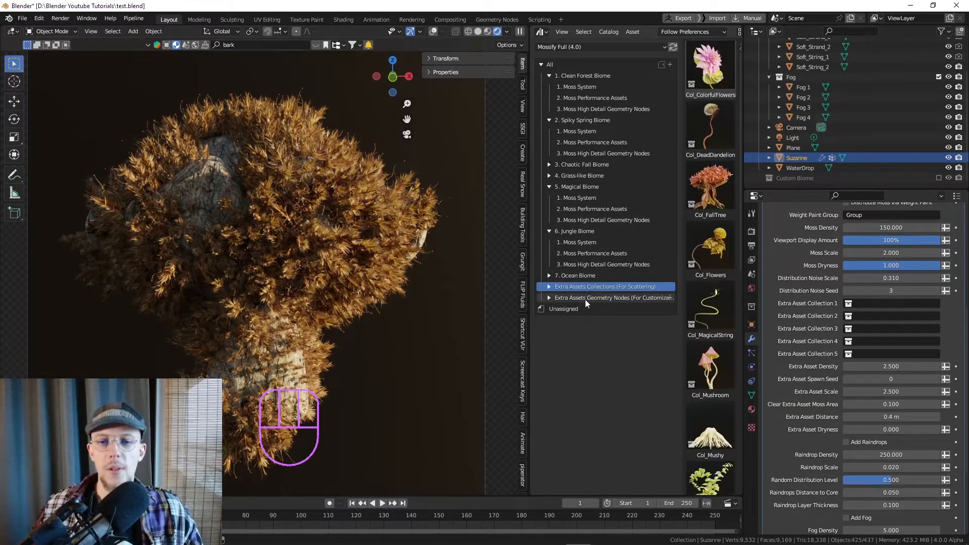
{"action": "left_click", "coordinate": [585, 298]}
{"action": "left_click_drag", "start_coordinate": [679, 231], "coordinate": [605, 237]}
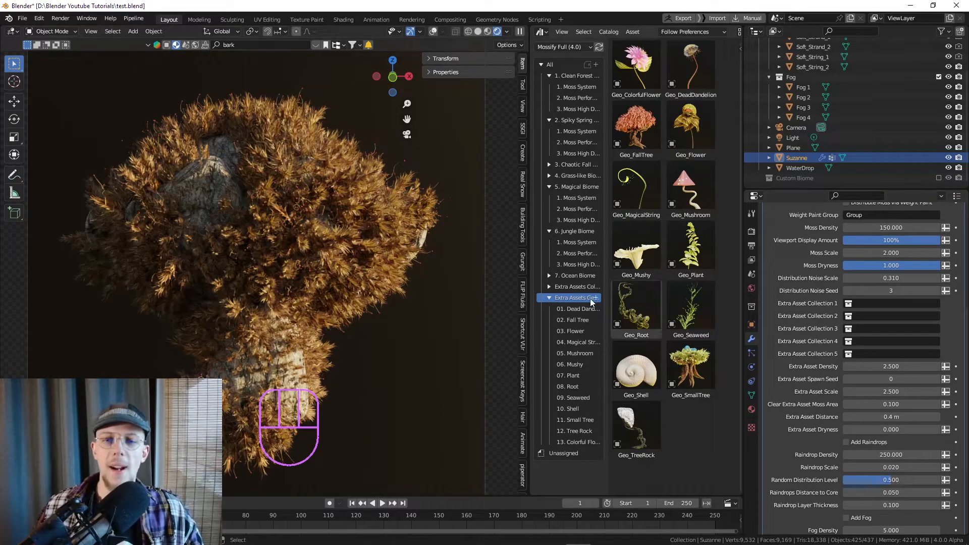
Add the Col_Shell asset from the Extra Assets Collections catalog to the scene, beside the monkey head.
{"action": "left_click", "coordinate": [550, 300]}
{"action": "left_click", "coordinate": [568, 286]}
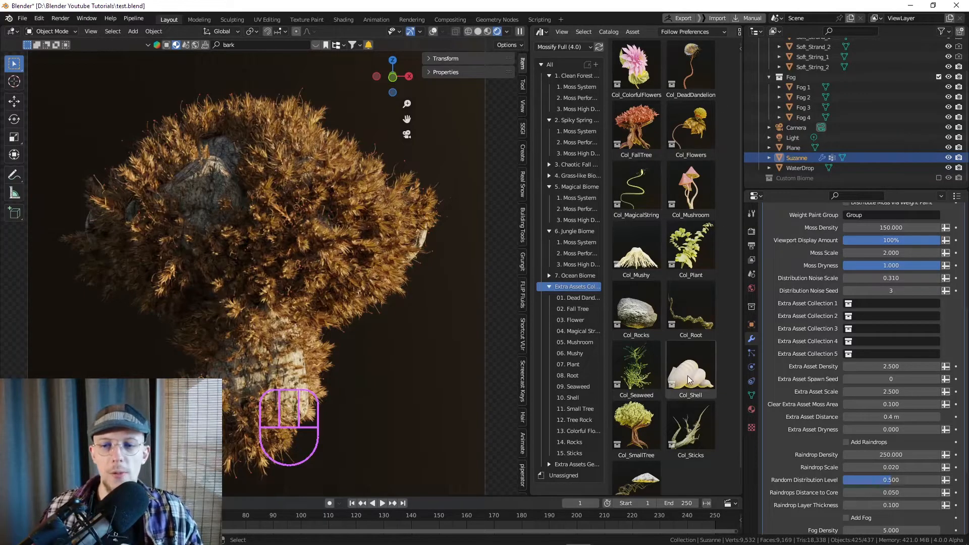
{"action": "left_click_drag", "start_coordinate": [636, 368], "coordinate": [300, 301], "text": "shift"}
{"action": "middle_click_drag", "start_coordinate": [300, 301], "coordinate": [328, 272], "text": "shift"}
{"action": "left_click_drag", "start_coordinate": [670, 392], "coordinate": [50, 204]}
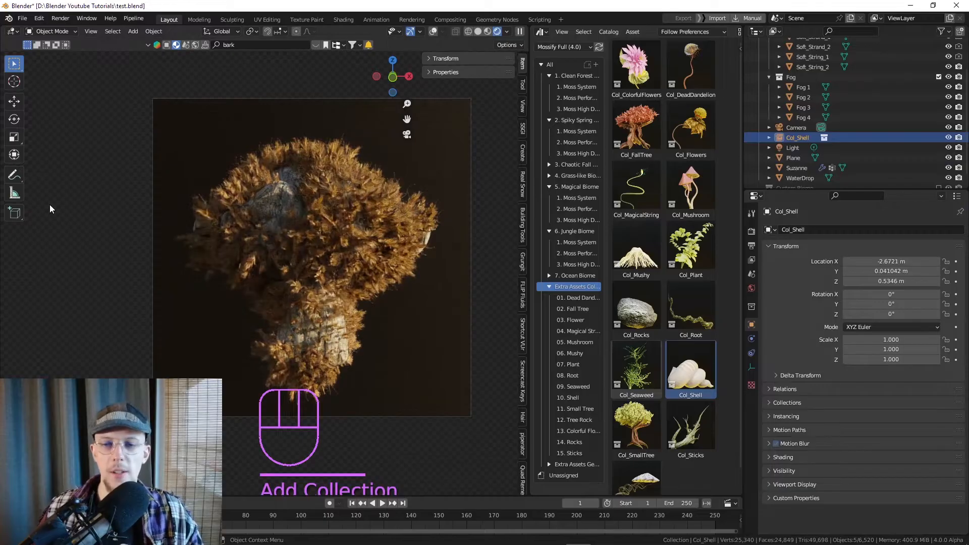
Select the monkey head and assign Col_Shell as Extra Asset Collection 1 in its moss modifier.
{"action": "scroll", "coordinate": [344, 217], "scroll_direction": "up", "scroll_amount": 1}
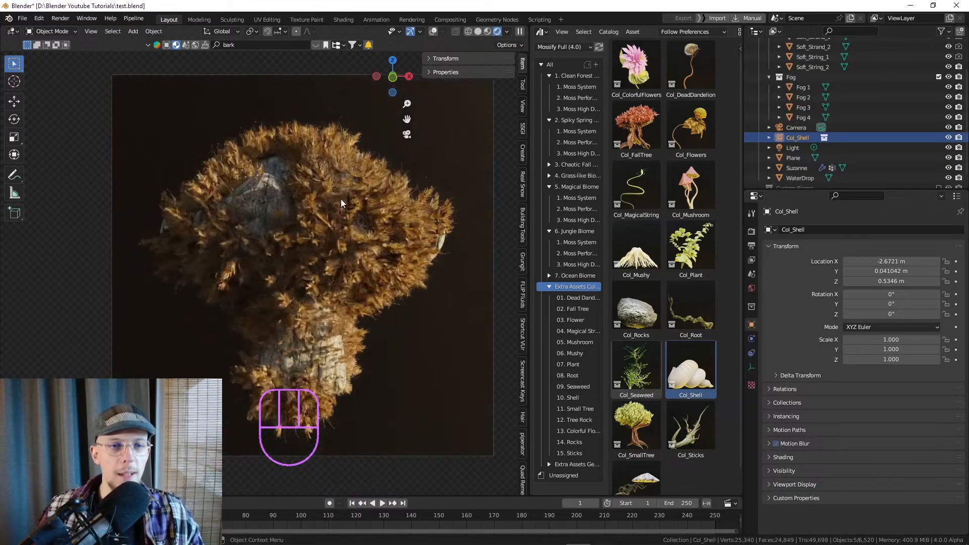
{"action": "left_click", "coordinate": [340, 199]}
{"action": "middle_click_drag", "start_coordinate": [351, 242], "coordinate": [355, 204], "text": "shift"}
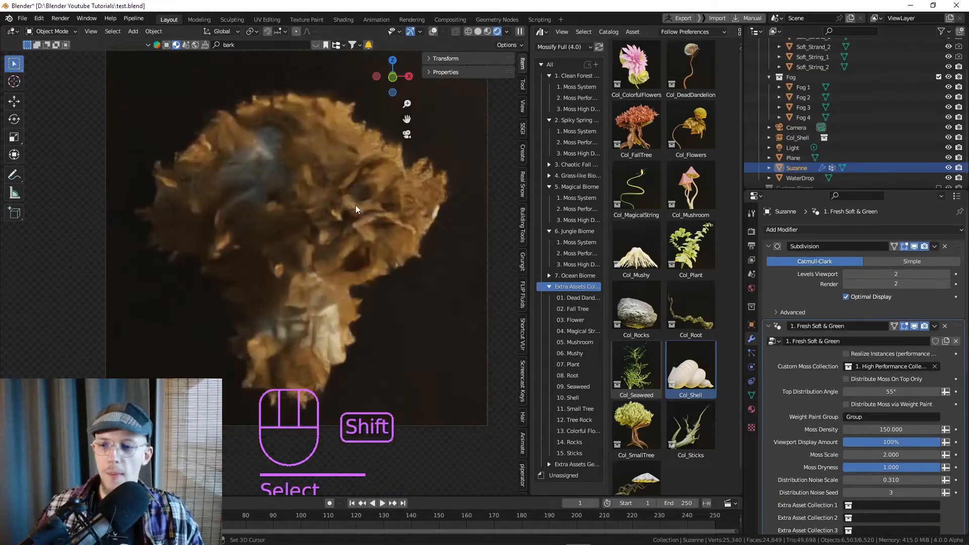
{"action": "scroll", "coordinate": [816, 426], "scroll_direction": "down", "scroll_amount": 5}
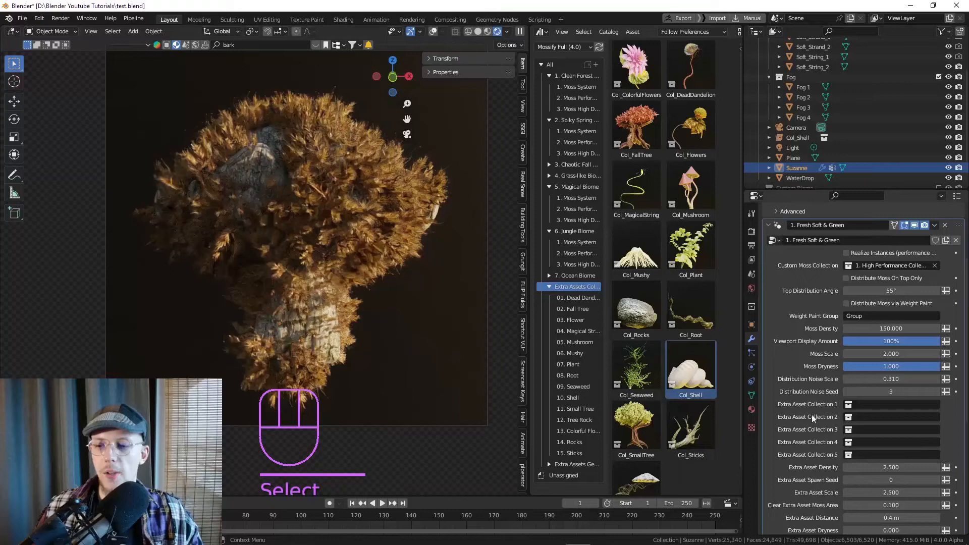
{"action": "left_click", "coordinate": [857, 404]}
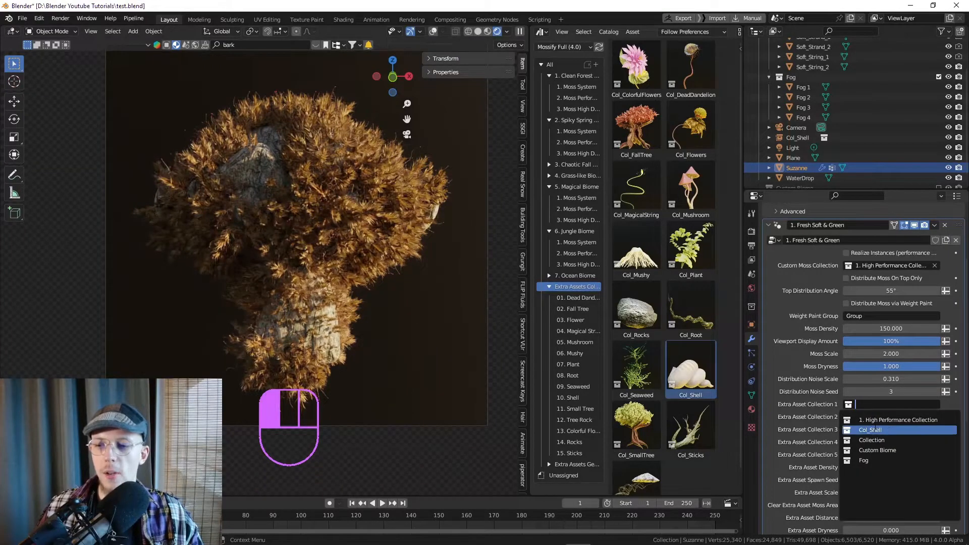
{"action": "left_click", "coordinate": [872, 430]}
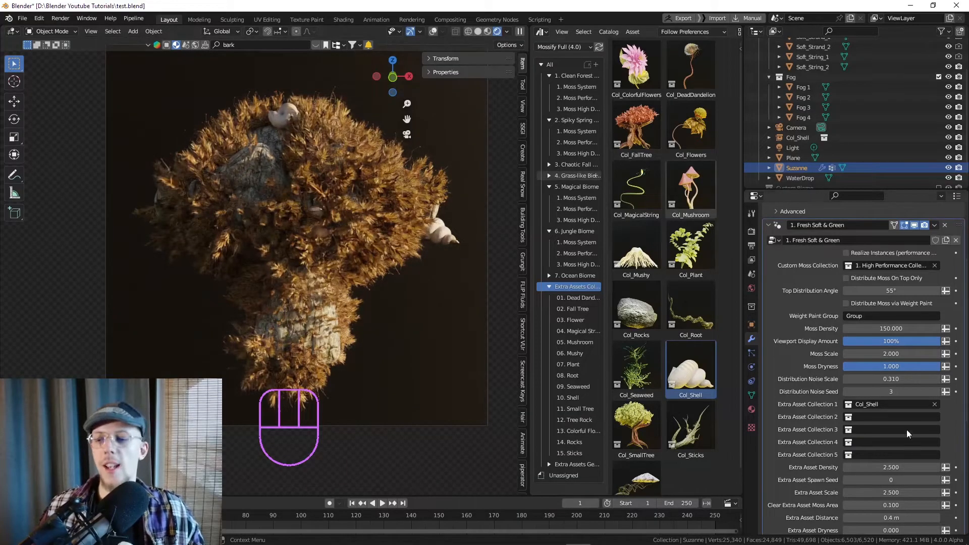
Set the Extra Asset Density to 15 and inspect the scattered shells up close.
{"action": "left_click", "coordinate": [891, 467]}
{"action": "type", "text": "16"}
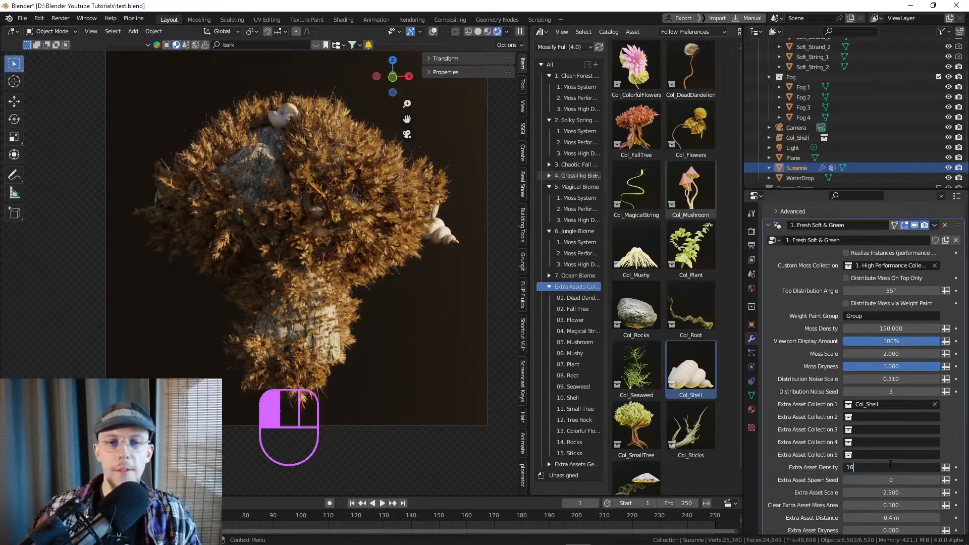
{"action": "type", "text": "5"}
{"action": "key", "text": "Return"}
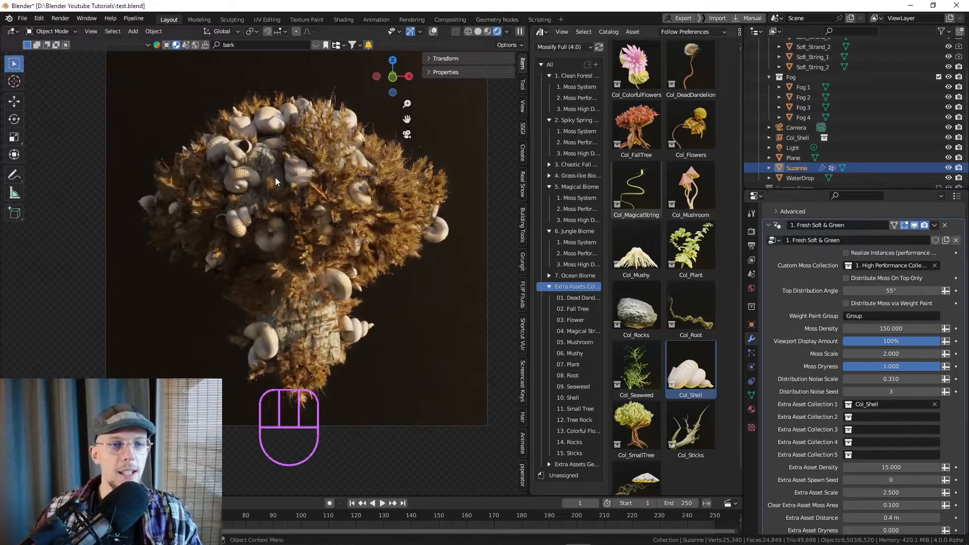
{"action": "scroll", "coordinate": [295, 190], "scroll_direction": "up", "scroll_amount": 2}
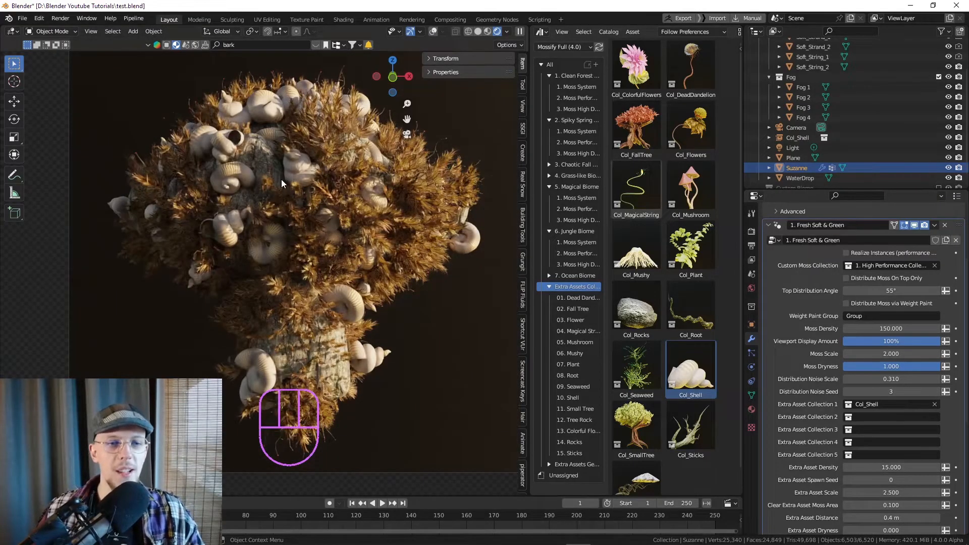
Raise the Extra Asset Spawn Seed to 2, and undo a trial change of the Extra Asset Scale.
{"action": "scroll", "coordinate": [777, 415], "scroll_direction": "down", "scroll_amount": 2}
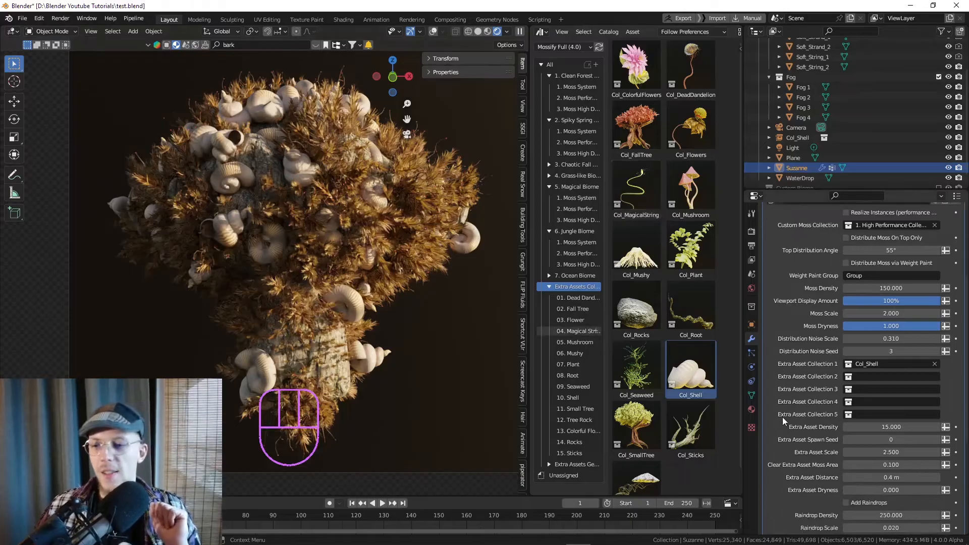
{"action": "scroll", "coordinate": [783, 417], "scroll_direction": "down", "scroll_amount": 3}
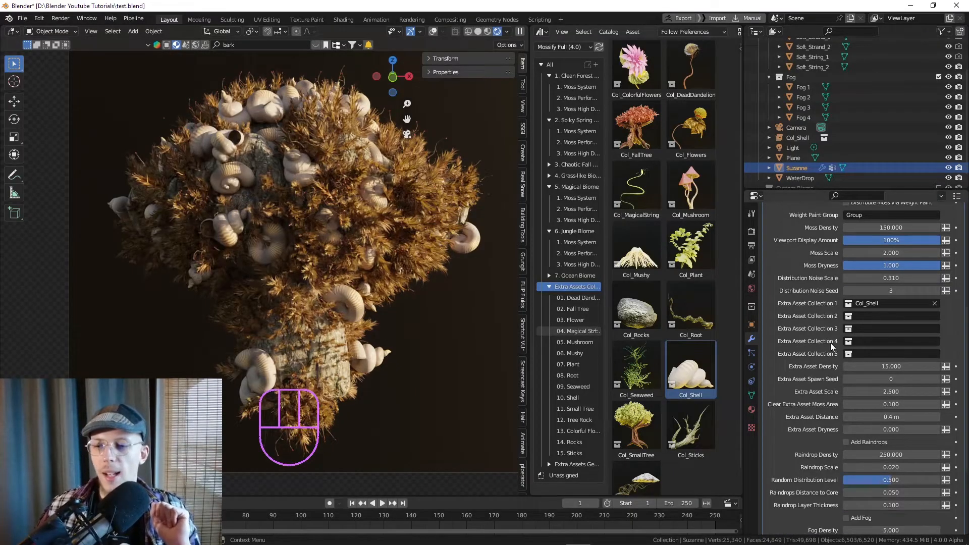
{"action": "left_click", "coordinate": [937, 379]}
{"action": "left_click", "coordinate": [937, 379]}
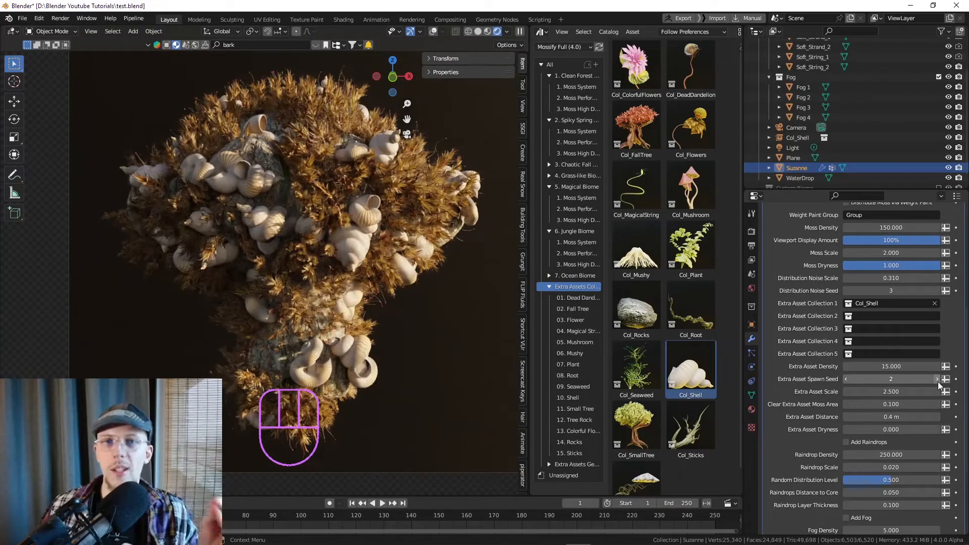
{"action": "left_click_drag", "start_coordinate": [938, 392], "coordinate": [960, 392]}
{"action": "key", "text": "ctrl+z"}
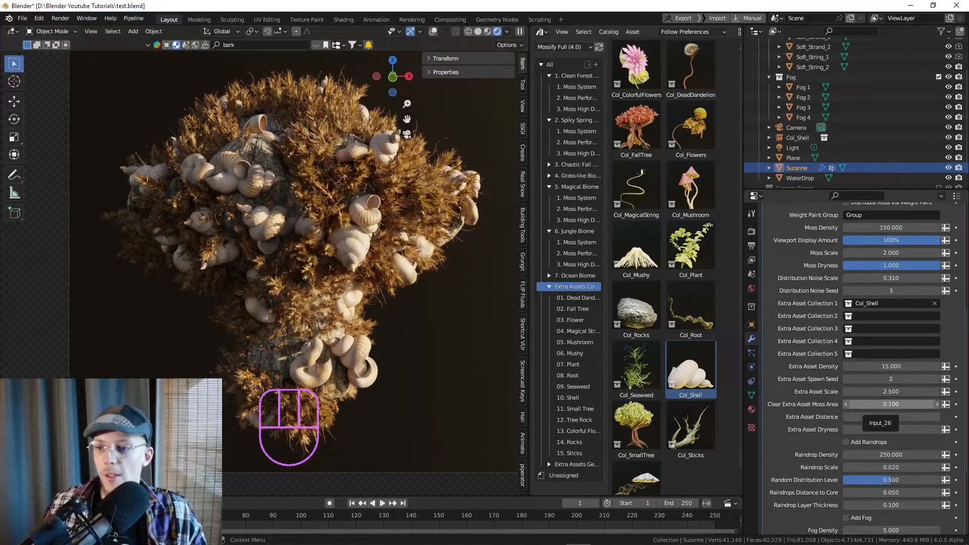
Raise the Clear Extra Asset Moss Area to 0.2 and then to 0.3.
{"action": "left_click", "coordinate": [877, 404]}
{"action": "key", "text": "BackSpace"}
{"action": "type", "text": "0.2"}
{"action": "key", "text": "Return"}
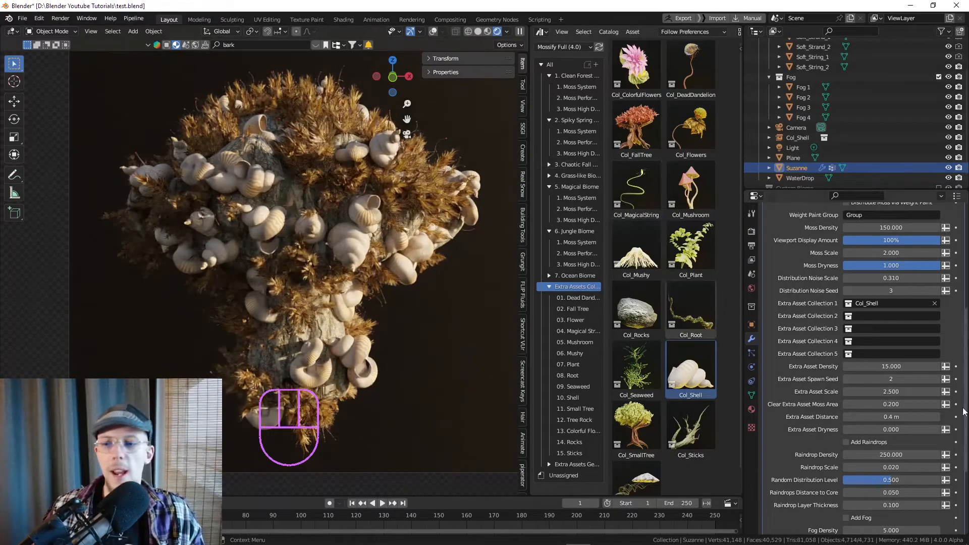
{"action": "left_click", "coordinate": [896, 404]}
{"action": "key", "text": "BackSpace"}
{"action": "type", "text": "0.3"}
{"action": "key", "text": "Return"}
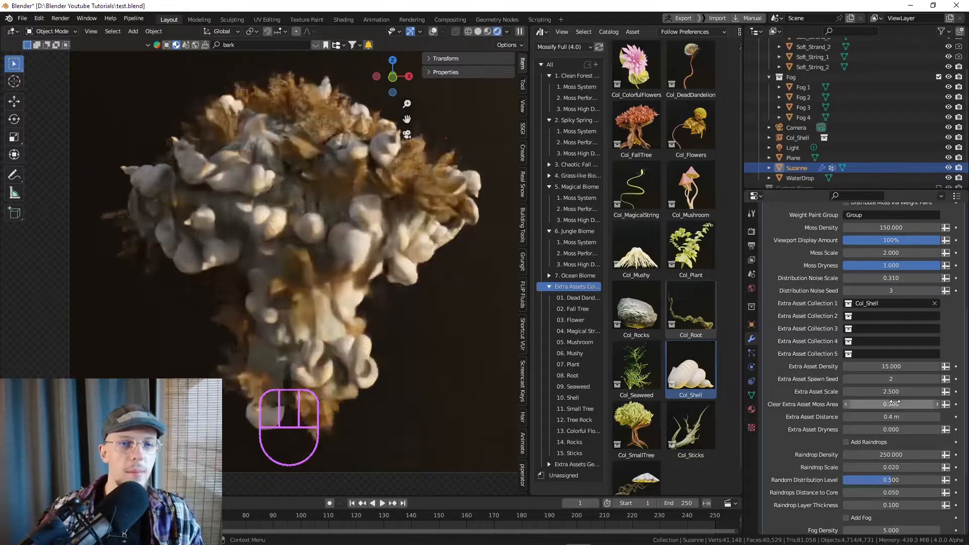
Lower the Clear Extra Asset Moss Area to 0.05 and readjust it to 0.1.
{"action": "left_click", "coordinate": [895, 403]}
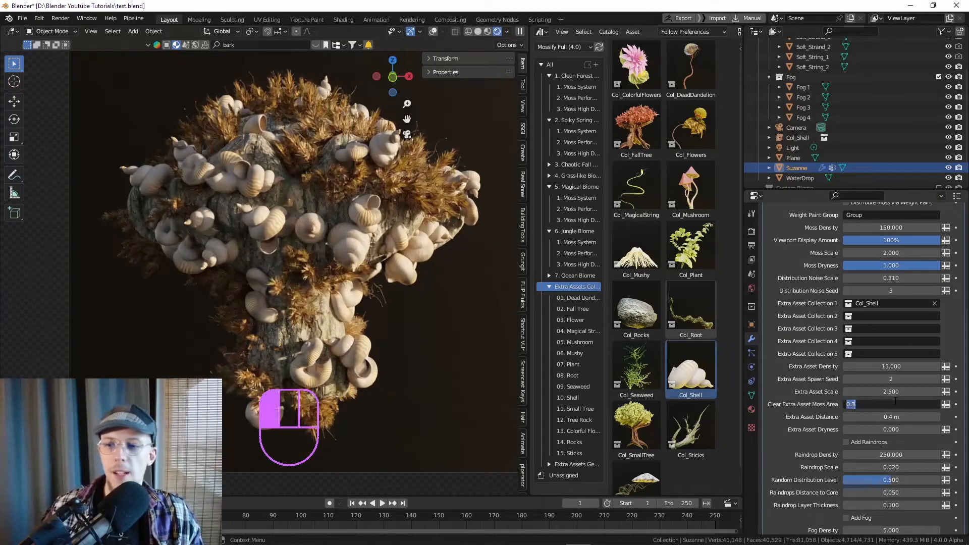
{"action": "type", "text": "0.05"}
{"action": "key", "text": "Return"}
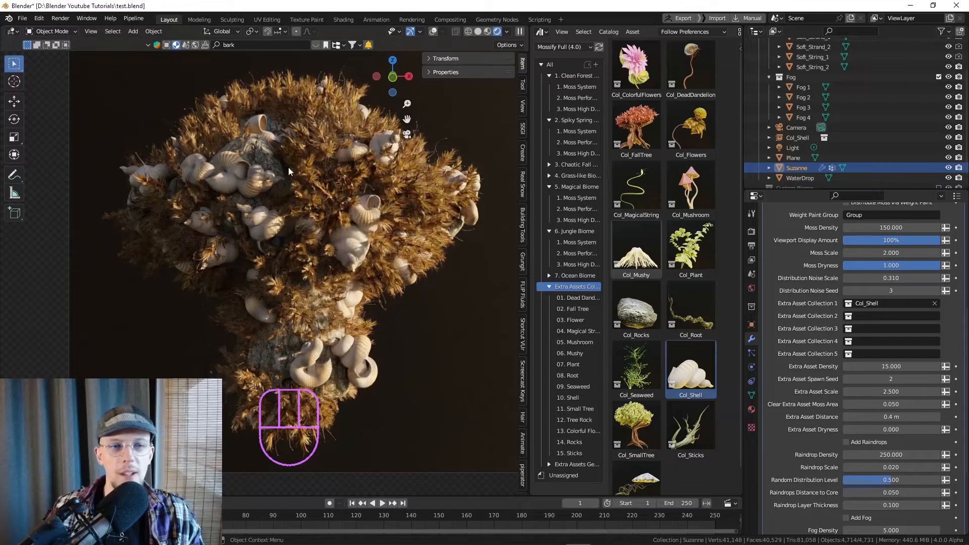
{"action": "double_click", "coordinate": [908, 404]}
{"action": "type", "text": "0.1"}
{"action": "key", "text": "Return"}
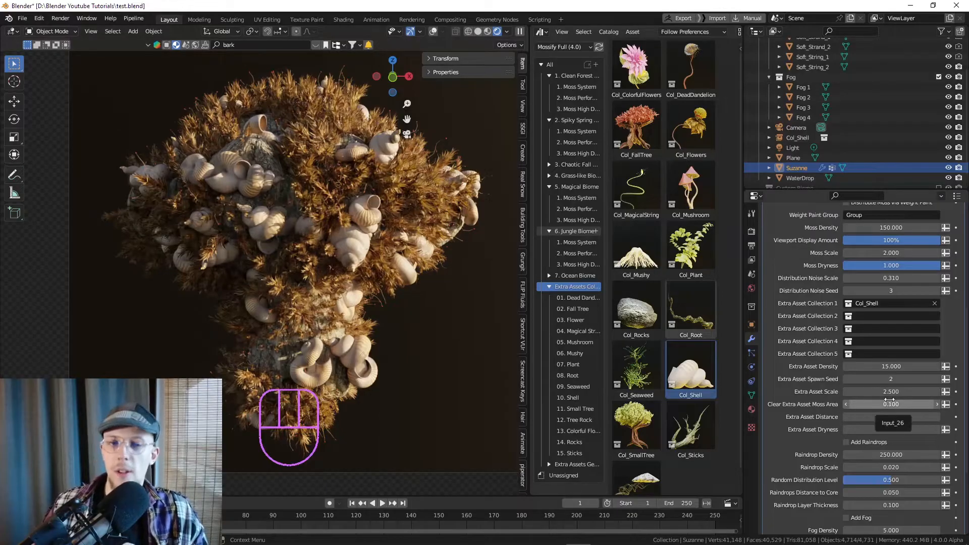
Set the Extra Asset Distance to 1 m to space out the scattered shells.
{"action": "scroll", "coordinate": [879, 411], "scroll_direction": "down", "scroll_amount": 3}
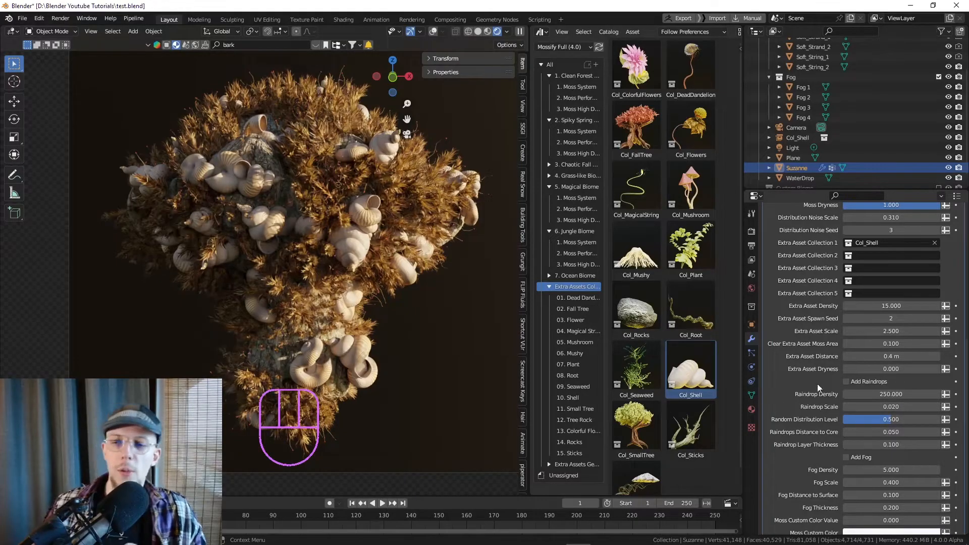
{"action": "left_click", "coordinate": [902, 357]}
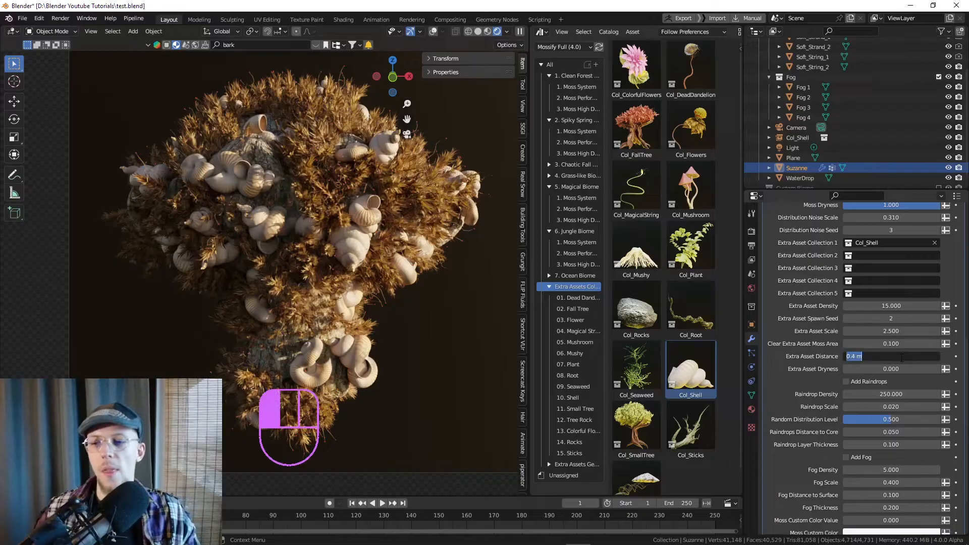
{"action": "type", "text": "1"}
{"action": "key", "text": "Return"}
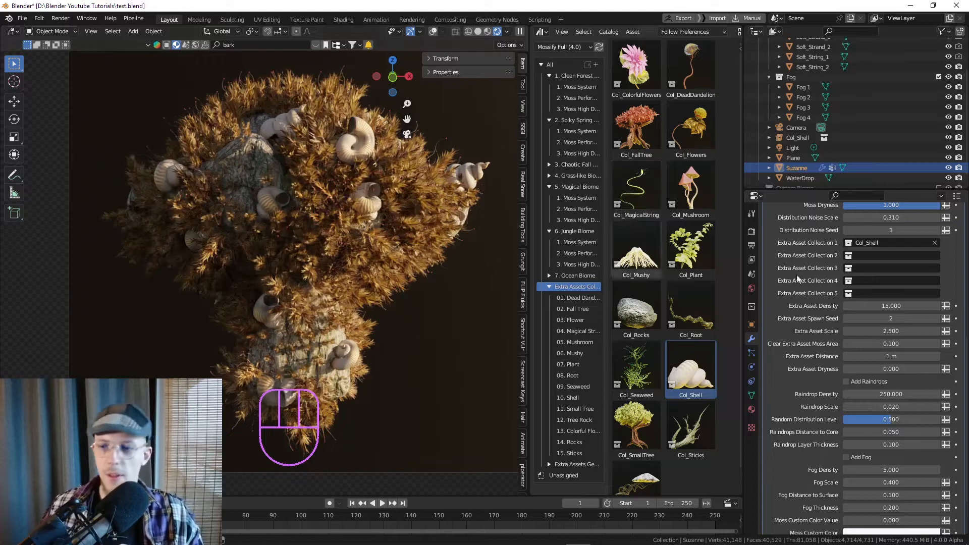
{"action": "scroll", "coordinate": [822, 390], "scroll_direction": "down", "scroll_amount": 1}
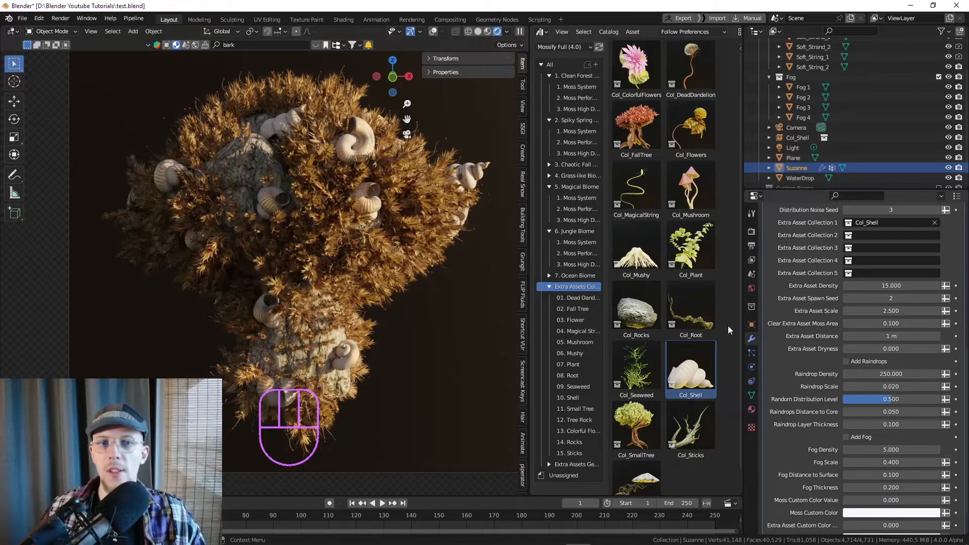
Add the Col_Plant asset to the scene and assign it as Extra Asset Collection 2 in the monkey head's moss modifier.
{"action": "middle_click_drag", "start_coordinate": [371, 259], "coordinate": [293, 224]}
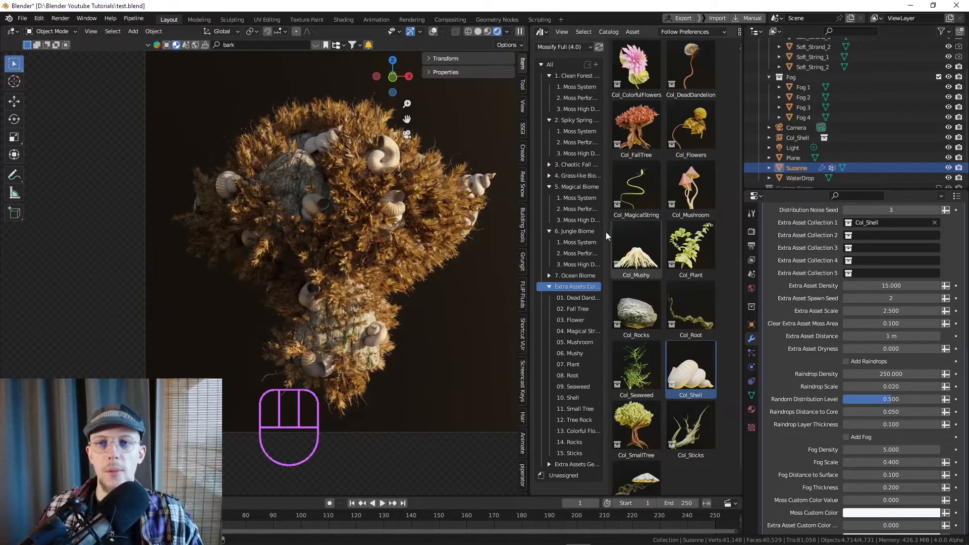
{"action": "left_click", "coordinate": [699, 236]}
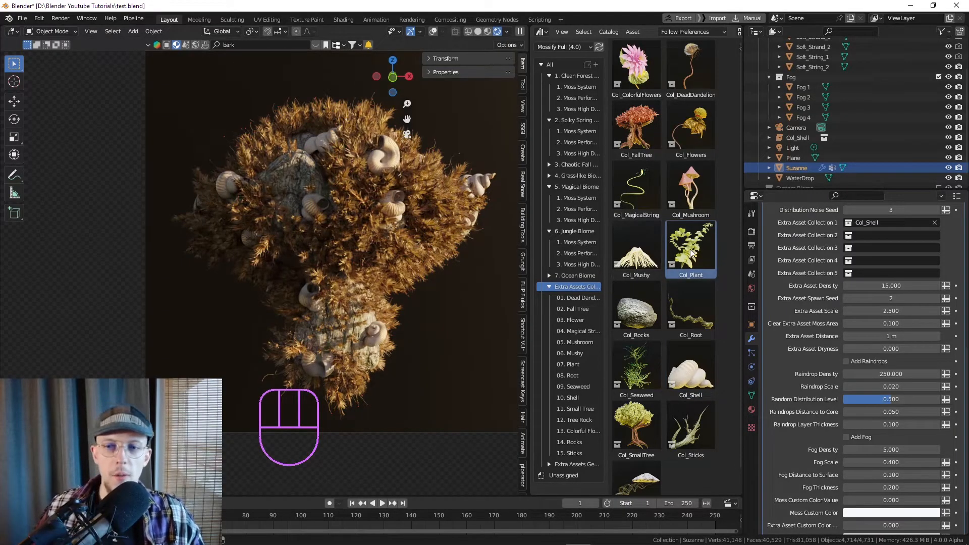
{"action": "left_click_drag", "start_coordinate": [695, 249], "coordinate": [39, 246]}
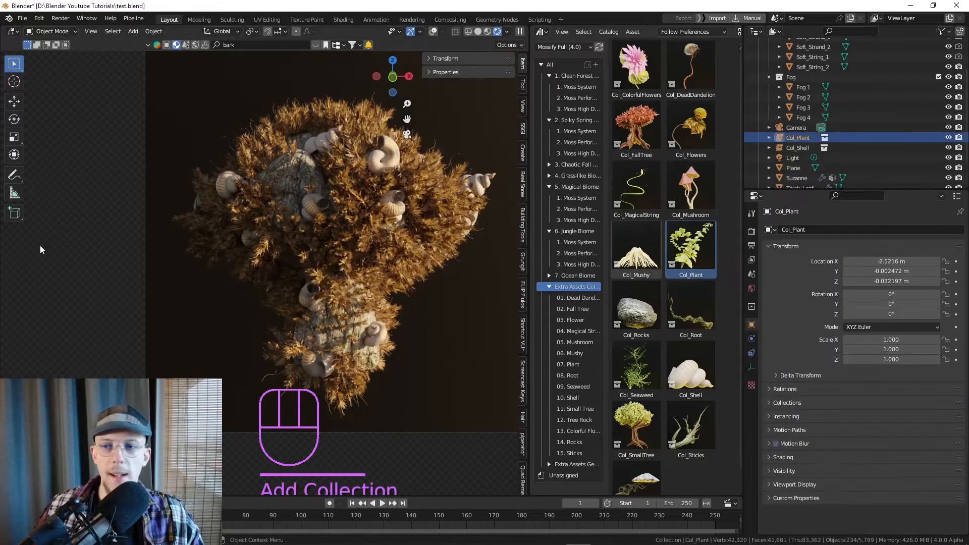
{"action": "left_click", "coordinate": [371, 223]}
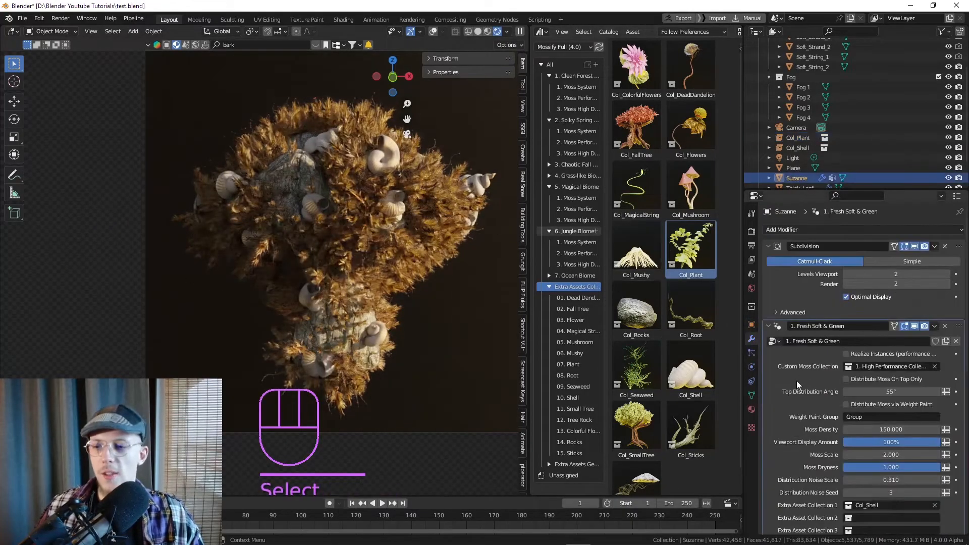
{"action": "scroll", "coordinate": [803, 378], "scroll_direction": "down", "scroll_amount": 3}
{"action": "left_click", "coordinate": [870, 398]}
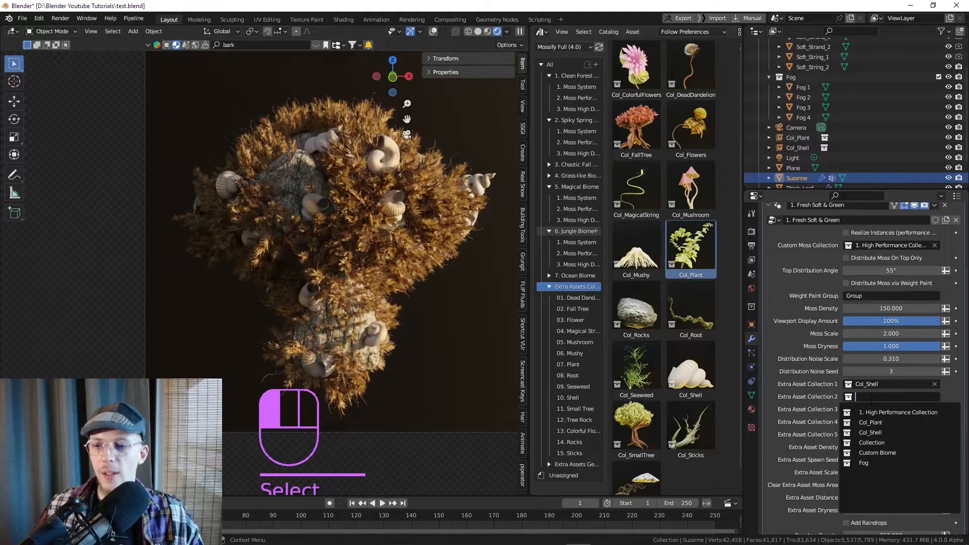
{"action": "left_click", "coordinate": [874, 423]}
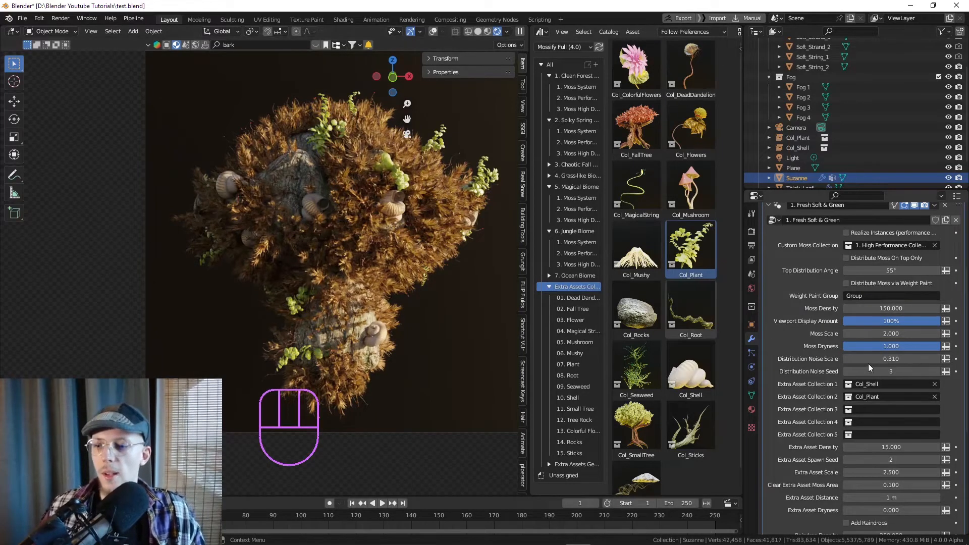
Raise the Extra Asset Dryness to 0.42 and inspect the shells and plants up close.
{"action": "scroll", "coordinate": [831, 414], "scroll_direction": "down", "scroll_amount": 3}
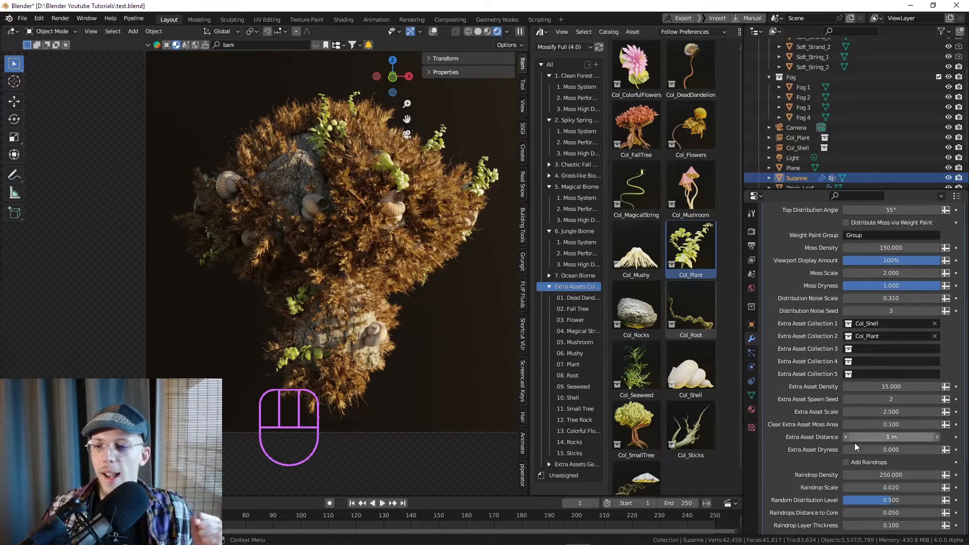
{"action": "mouse_move", "coordinate": [873, 450]}
{"action": "left_mouse_down"}
{"action": "mouse_move", "coordinate": [925, 450]}
{"action": "mouse_move", "coordinate": [858, 450]}
{"action": "left_mouse_up"}
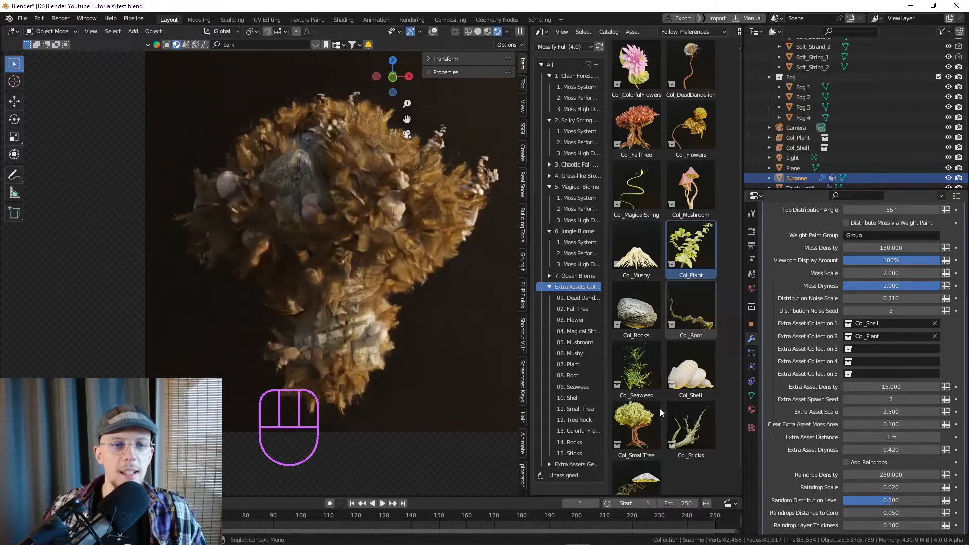
{"action": "scroll", "coordinate": [316, 195], "scroll_direction": "up", "scroll_amount": 2}
{"action": "scroll", "coordinate": [308, 201], "scroll_direction": "up", "scroll_amount": 4}
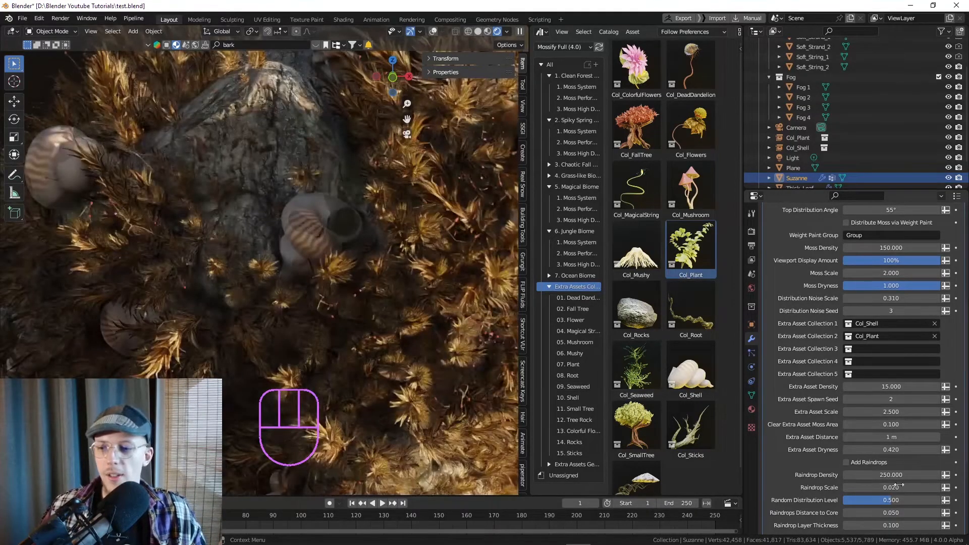
Undo a trial change of the Random Distribution Level and set the Extra Asset Dryness to 1, inspecting the dried assets.
{"action": "left_click_drag", "start_coordinate": [891, 500], "coordinate": [940, 500]}
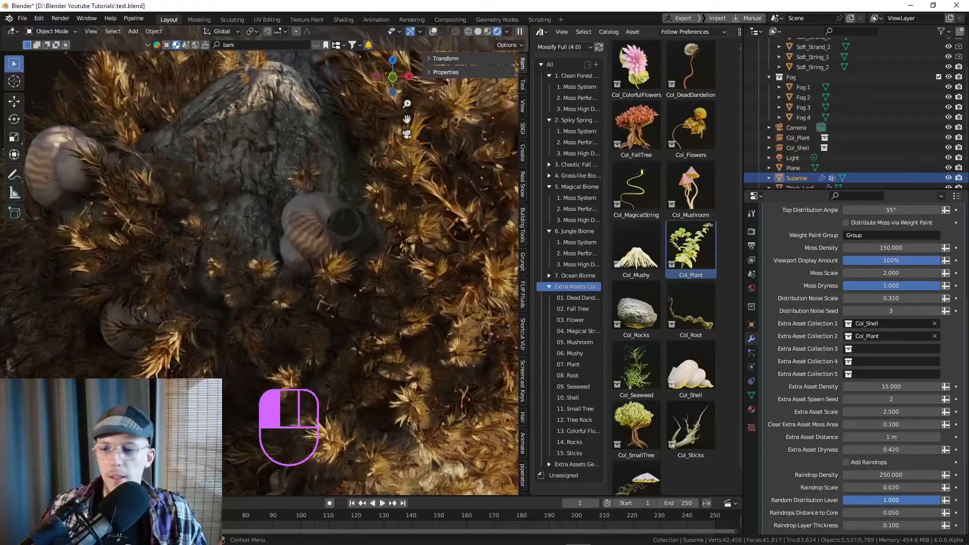
{"action": "key", "text": "ctrl+z"}
{"action": "left_click", "coordinate": [889, 449]}
{"action": "type", "text": "1"}
{"action": "key", "text": "Return"}
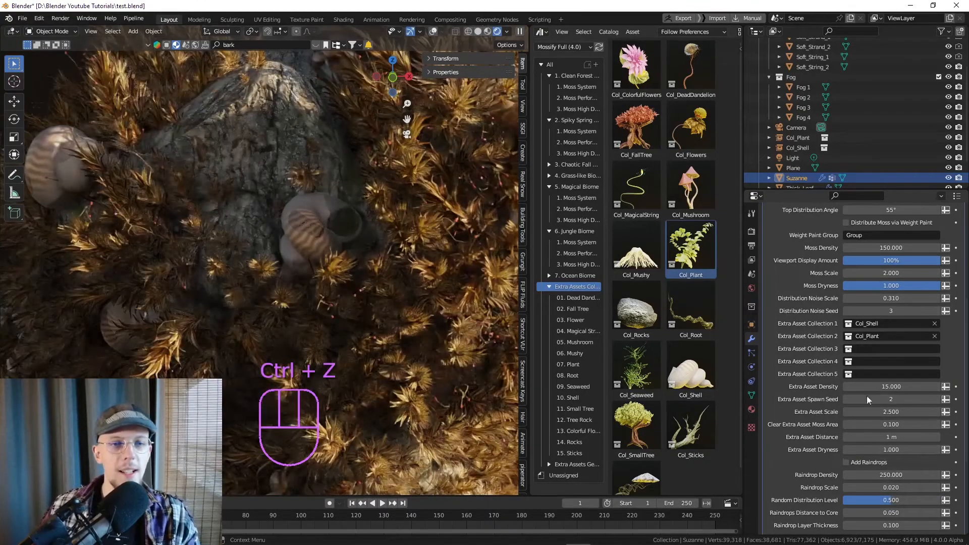
{"action": "scroll", "coordinate": [293, 225], "scroll_direction": "up", "scroll_amount": 3}
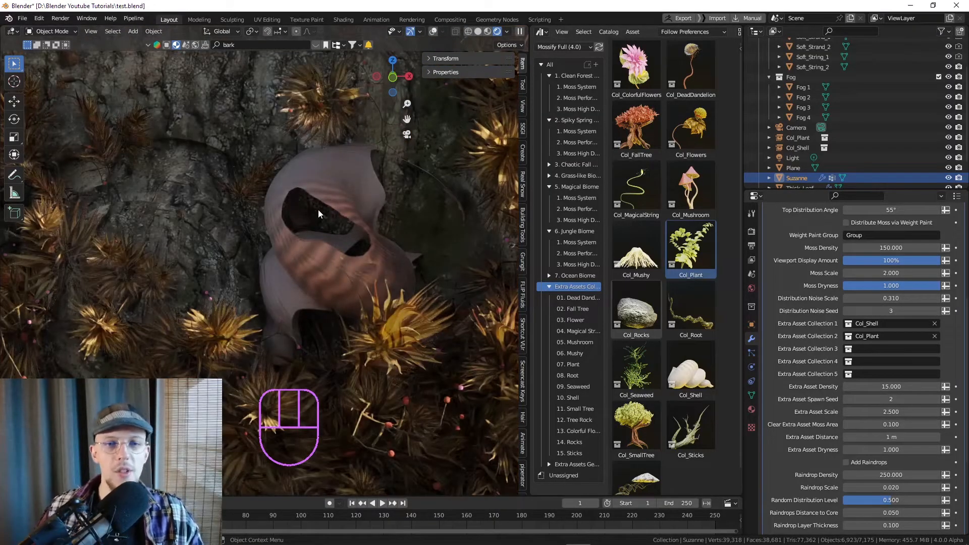
{"action": "scroll", "coordinate": [338, 199], "scroll_direction": "down", "scroll_amount": 8}
{"action": "middle_click_drag", "start_coordinate": [347, 183], "coordinate": [306, 208], "text": "shift"}
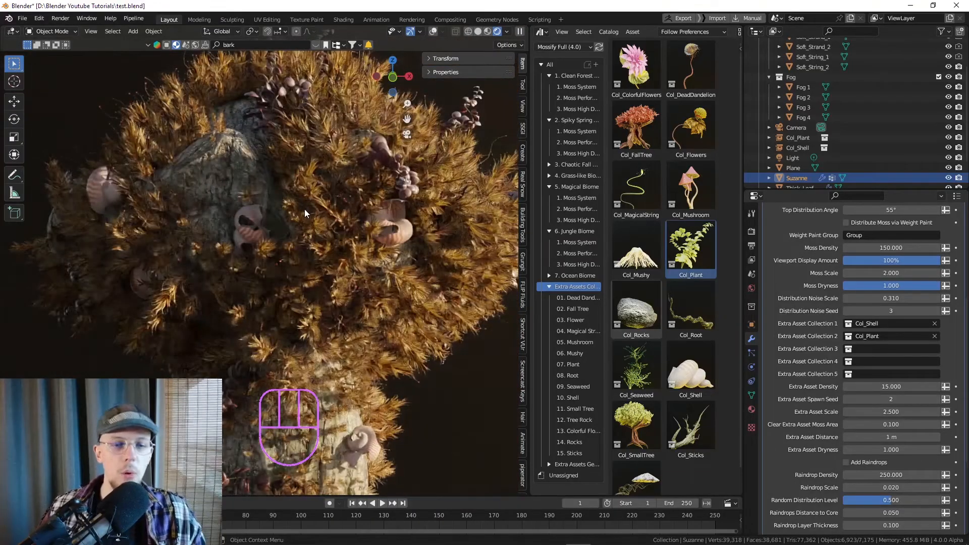
{"action": "scroll", "coordinate": [297, 211], "scroll_direction": "down", "scroll_amount": 4}
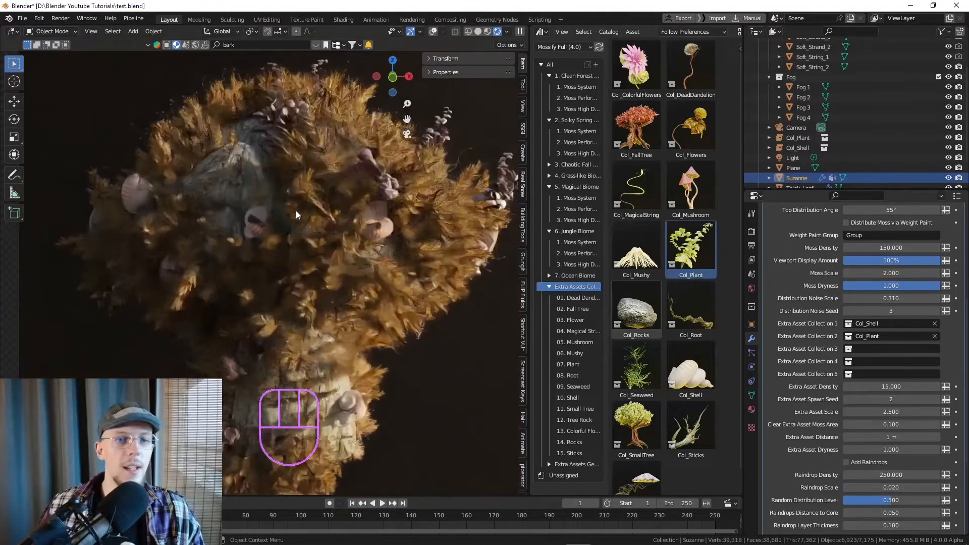
{"action": "scroll", "coordinate": [668, 243], "scroll_direction": "down", "scroll_amount": 1}
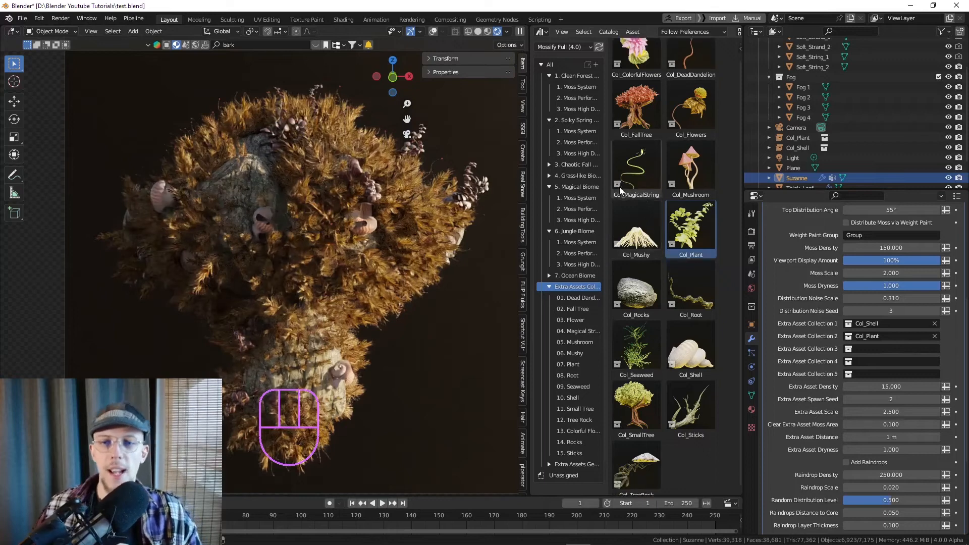
Add the Col_MagicalString asset to the scene and assign it as Extra Asset Collection 3 in the monkey head's moss modifier.
{"action": "scroll", "coordinate": [627, 159], "scroll_direction": "down", "scroll_amount": 1}
{"action": "scroll", "coordinate": [348, 206], "scroll_direction": "down", "scroll_amount": 3}
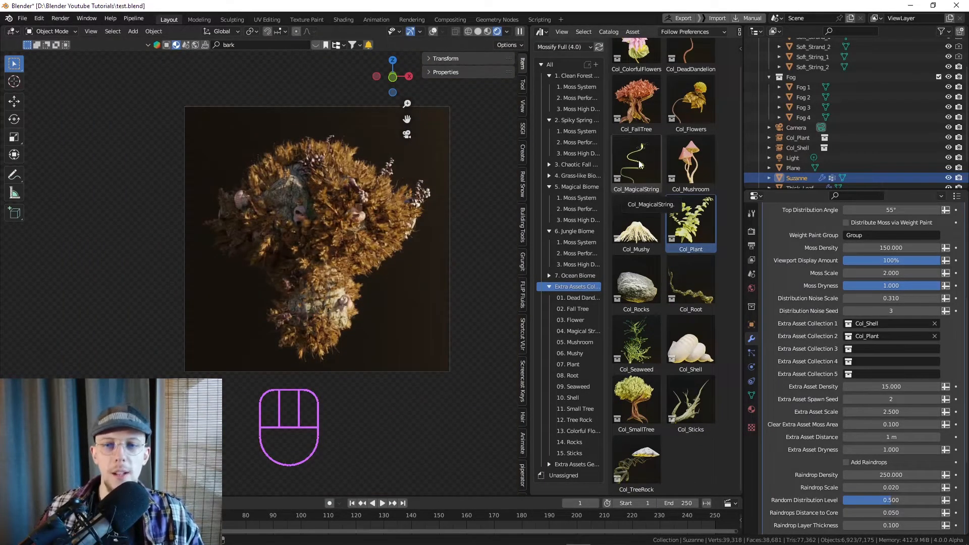
{"action": "left_click_drag", "start_coordinate": [640, 165], "coordinate": [60, 319]}
{"action": "left_click", "coordinate": [368, 236]}
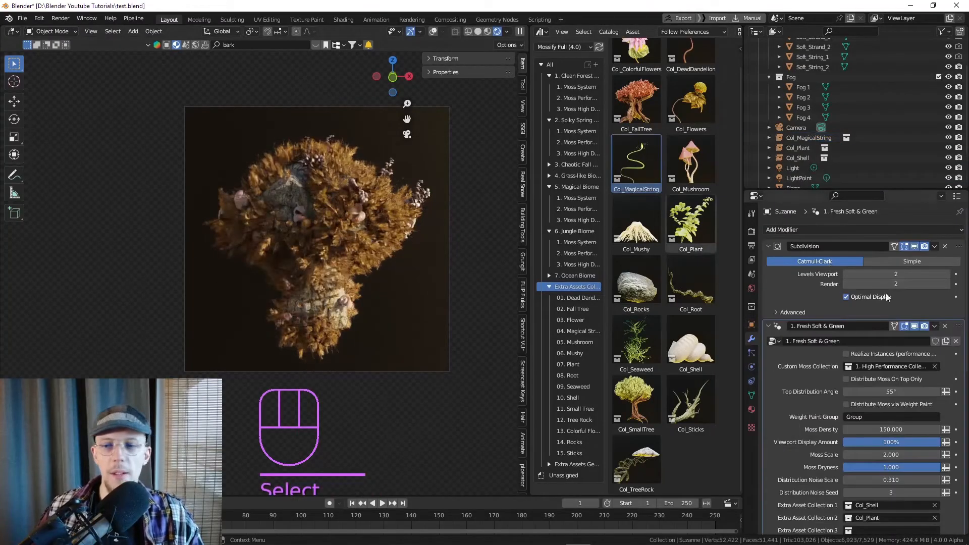
{"action": "left_click", "coordinate": [871, 530]}
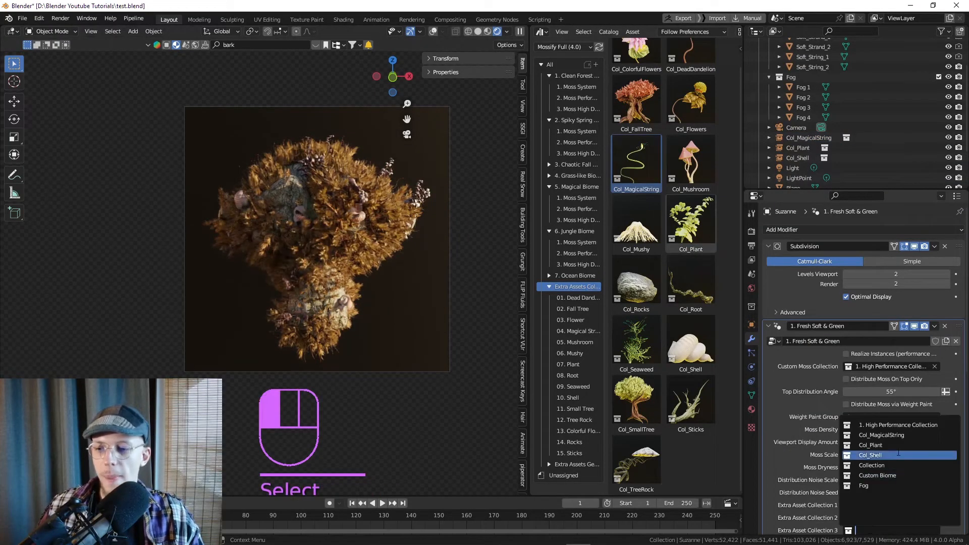
{"action": "left_click", "coordinate": [888, 435]}
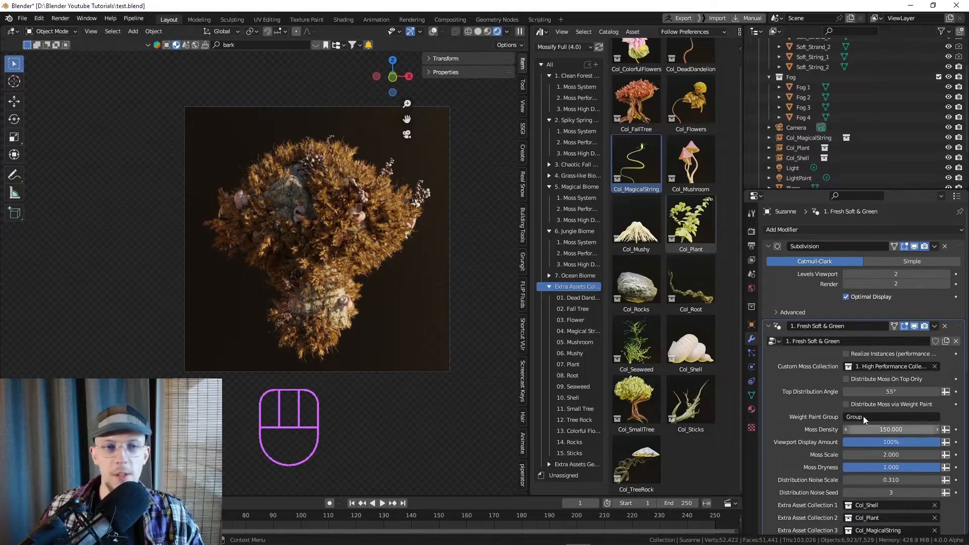
Raise the Extra Asset Density to 25 and inspect a magical string on top of the head up close.
{"action": "scroll", "coordinate": [328, 171], "scroll_direction": "up", "scroll_amount": 8}
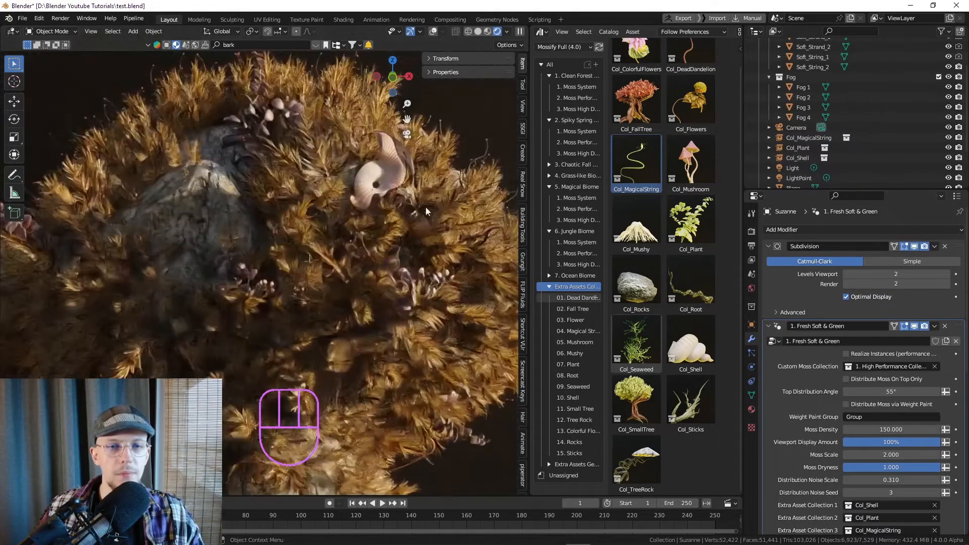
{"action": "middle_click_drag", "start_coordinate": [447, 250], "coordinate": [212, 74], "text": "shift"}
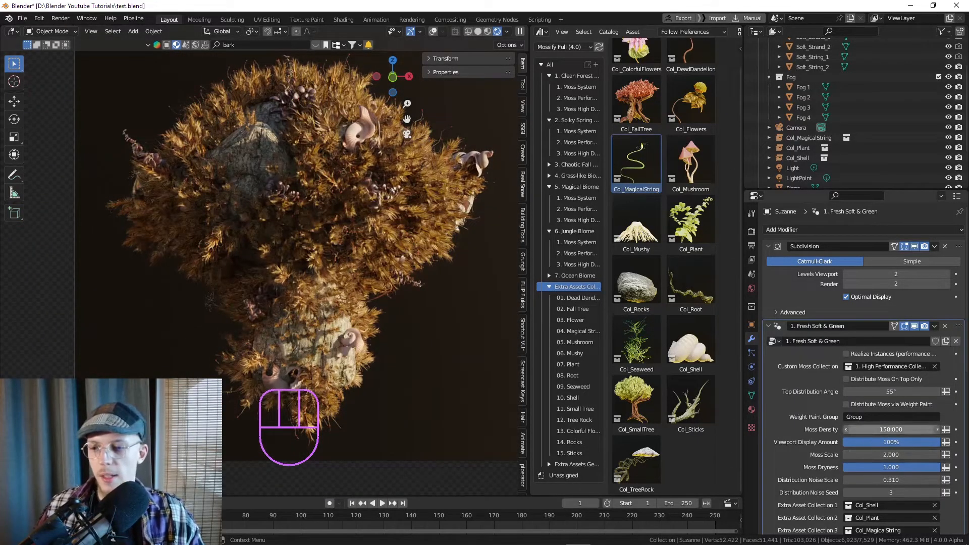
{"action": "scroll", "coordinate": [908, 450], "scroll_direction": "down", "scroll_amount": 5}
{"action": "left_click_drag", "start_coordinate": [908, 450], "coordinate": [903, 447]}
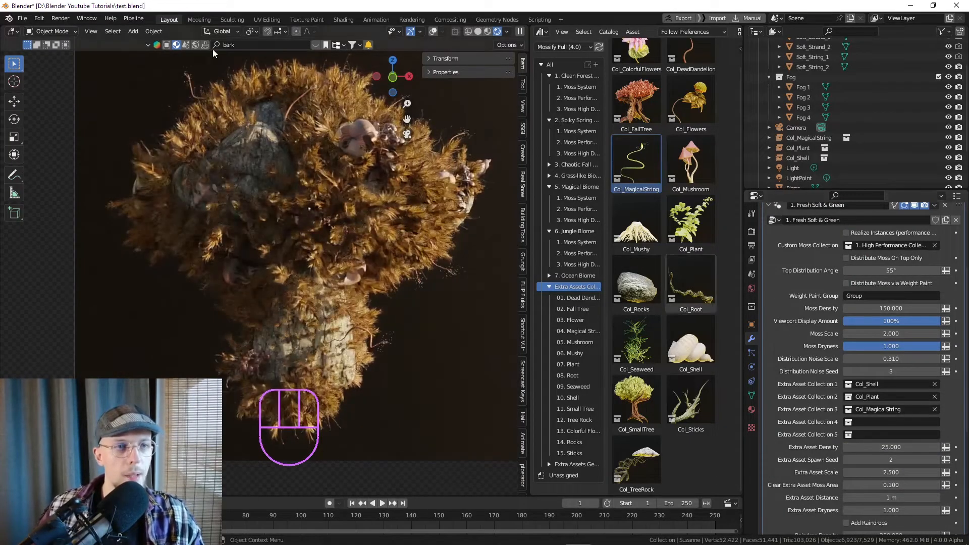
{"action": "scroll", "coordinate": [172, 65], "scroll_direction": "up", "scroll_amount": 8}
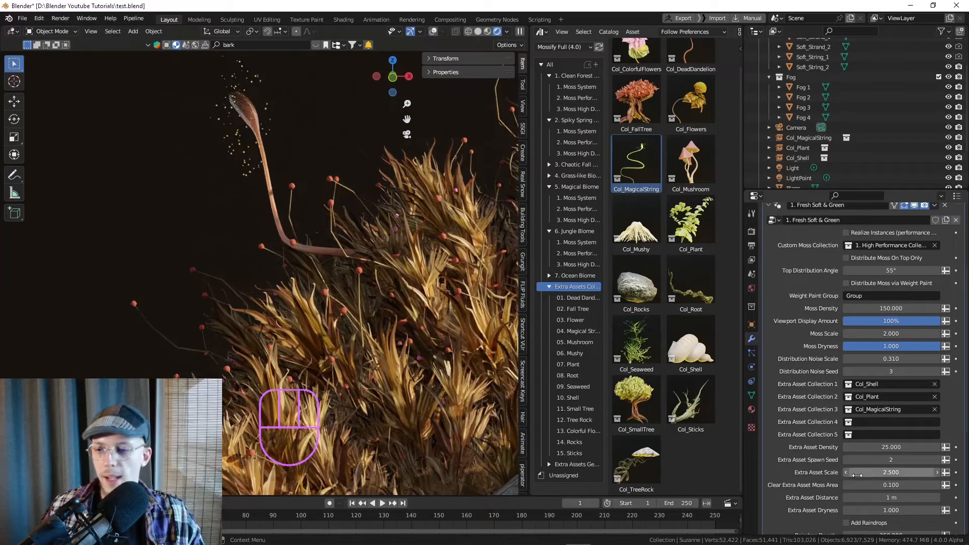
Compare the magical string at an Extra Asset Dryness of 0 and 1, keeping 1, and view the whole head.
{"action": "left_click", "coordinate": [888, 511]}
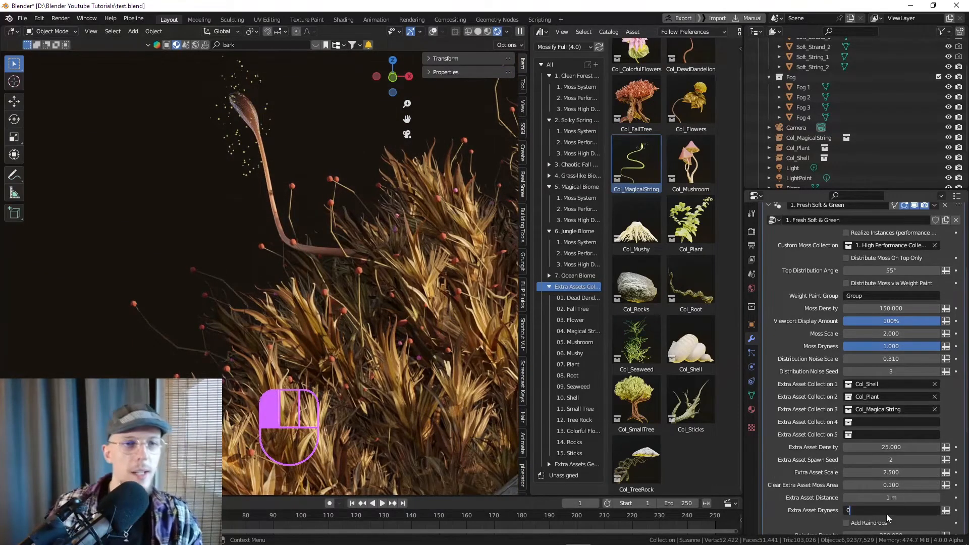
{"action": "type", "text": "0"}
{"action": "key", "text": "Return"}
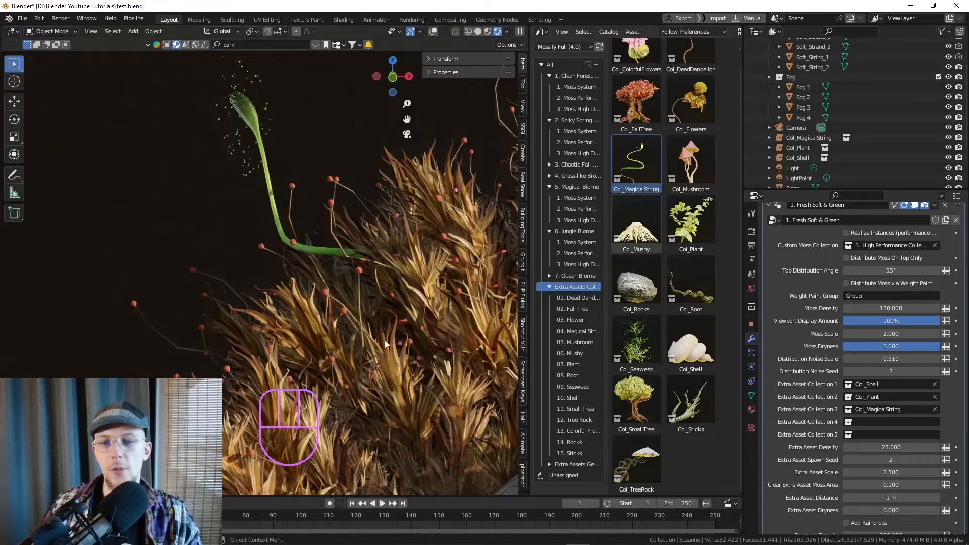
{"action": "left_click", "coordinate": [911, 511]}
{"action": "type", "text": "1"}
{"action": "key", "text": "Return"}
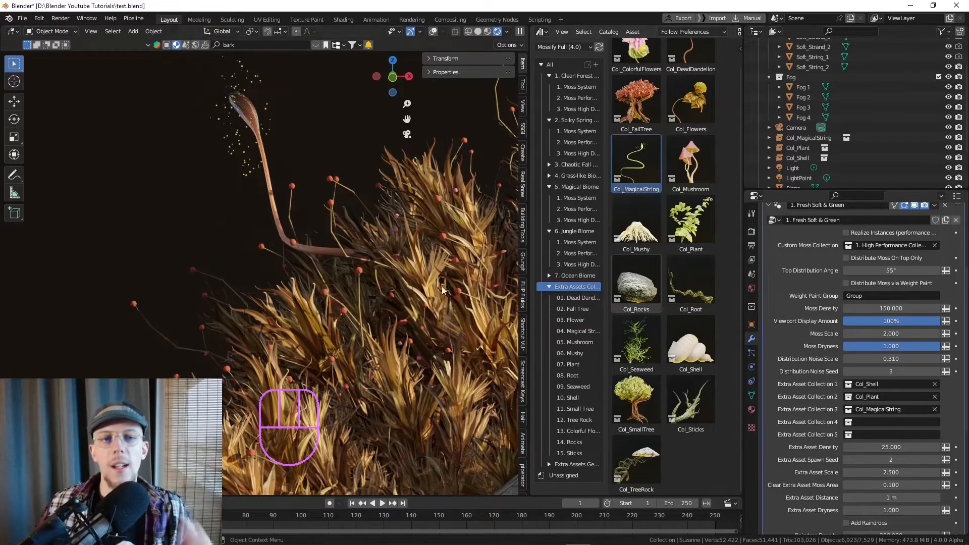
{"action": "scroll", "coordinate": [435, 292], "scroll_direction": "down", "scroll_amount": 10}
{"action": "middle_click_drag", "start_coordinate": [273, 174], "coordinate": [167, 86], "text": "shift"}
{"action": "scroll", "coordinate": [314, 195], "scroll_direction": "down", "scroll_amount": 3}
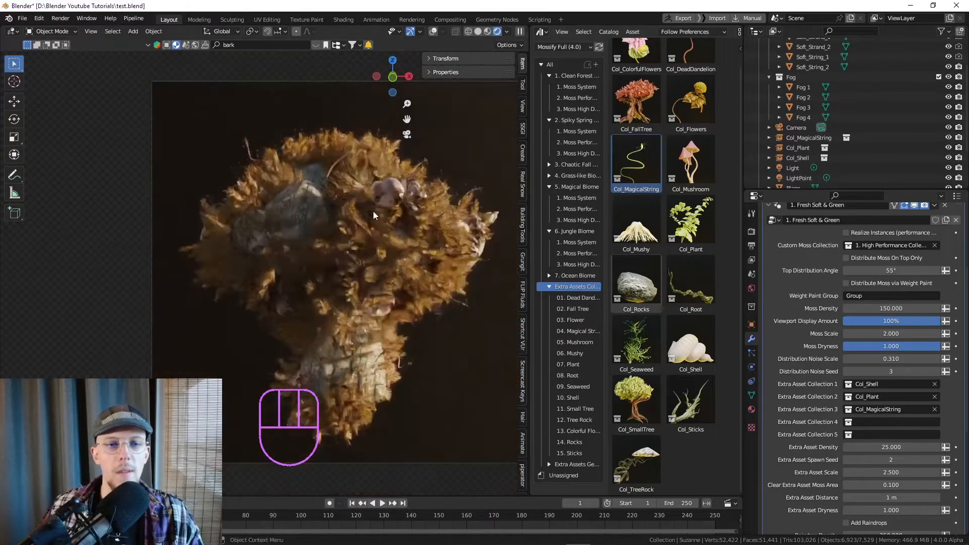
{"action": "middle_click_drag", "start_coordinate": [390, 213], "coordinate": [368, 205], "text": "shift"}
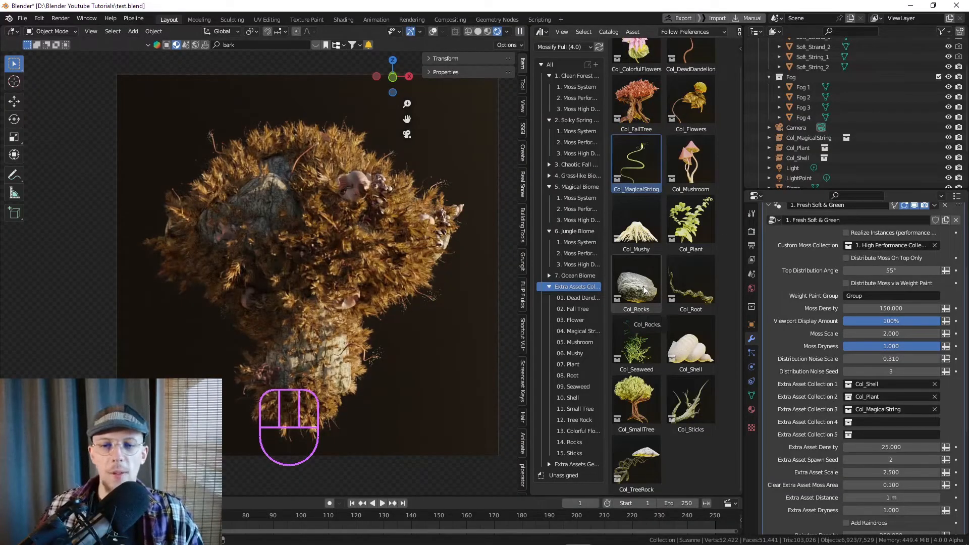
Add the Col_Rocks asset to the scene and assign it as Extra Asset Collection 4 in the monkey head's moss modifier.
{"action": "left_click_drag", "start_coordinate": [644, 289], "coordinate": [20, 308]}
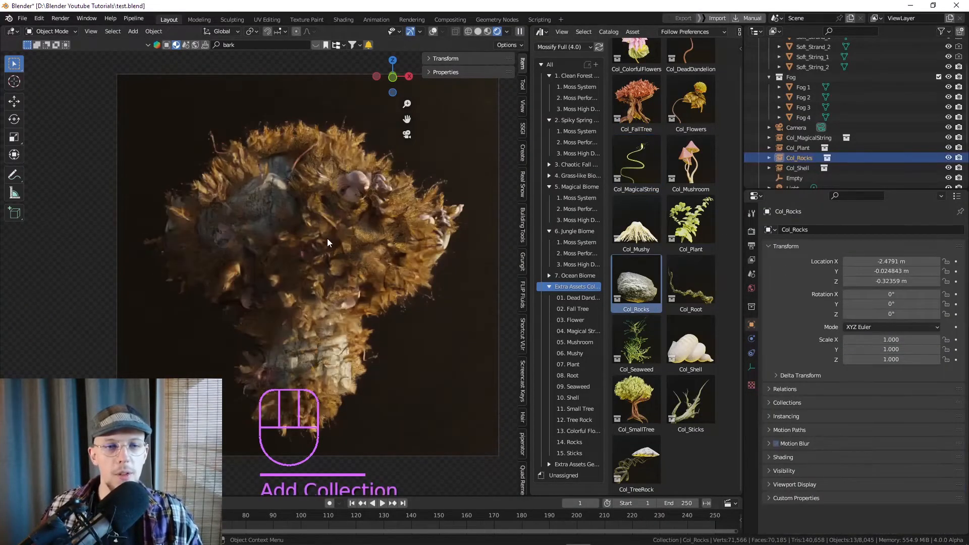
{"action": "left_click", "coordinate": [327, 239]}
{"action": "scroll", "coordinate": [817, 445], "scroll_direction": "down", "scroll_amount": 3}
{"action": "left_click", "coordinate": [877, 482]}
{"action": "left_click", "coordinate": [878, 483]}
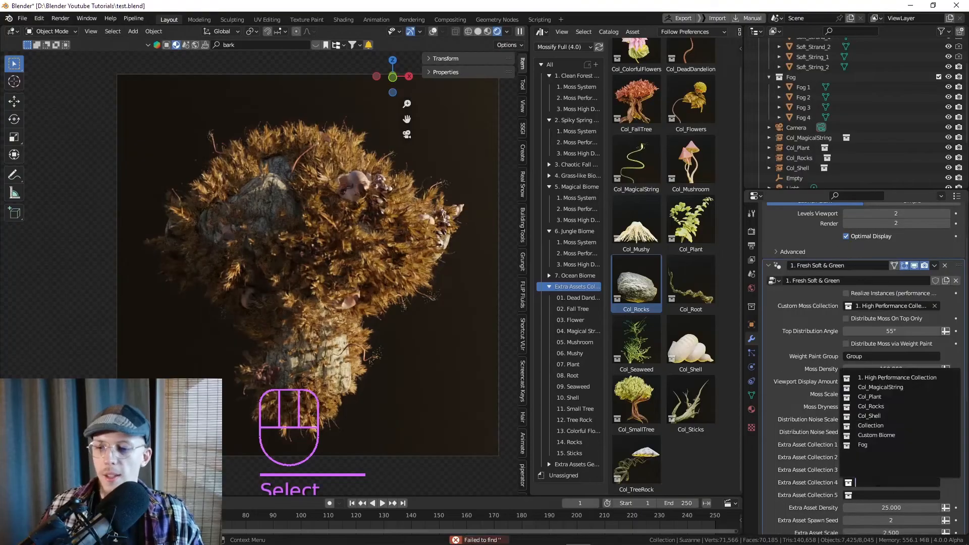
{"action": "left_click", "coordinate": [895, 406]}
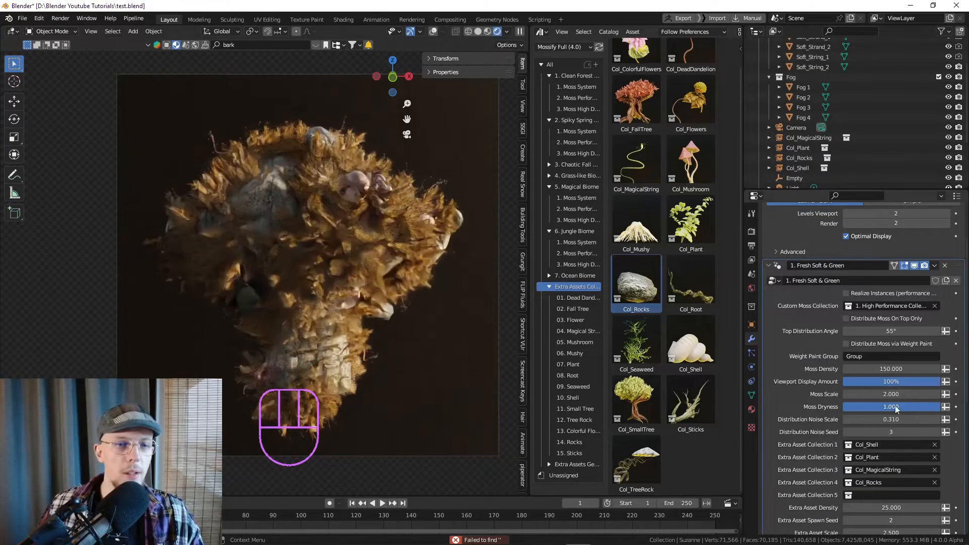
Try an Extra Asset Density of 50, and raise it to 150.
{"action": "scroll", "coordinate": [886, 463], "scroll_direction": "down", "scroll_amount": 2}
{"action": "left_click", "coordinate": [897, 467]}
{"action": "type", "text": "50"}
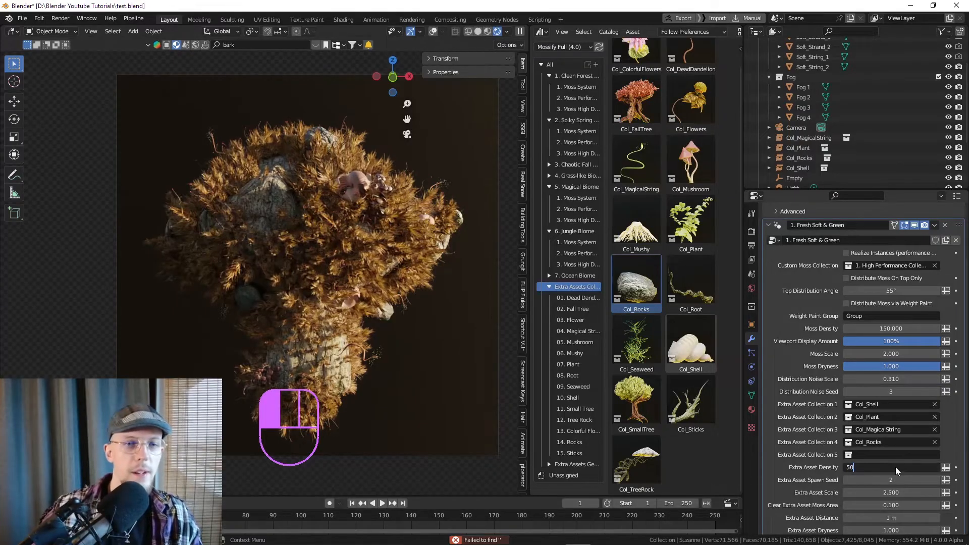
{"action": "key", "text": "Return"}
{"action": "left_click", "coordinate": [895, 467]}
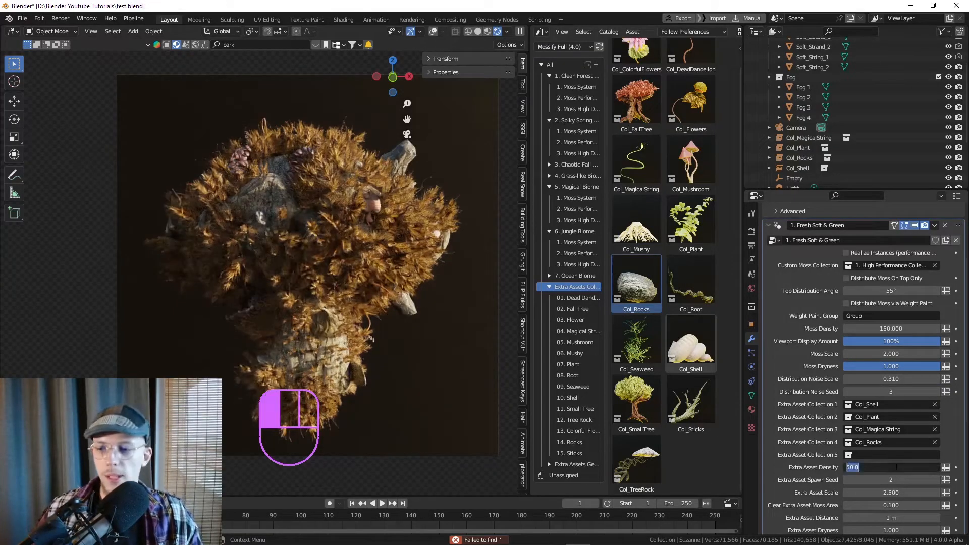
{"action": "type", "text": "150"}
{"action": "key", "text": "Return"}
{"action": "scroll", "coordinate": [896, 467], "scroll_direction": "down", "scroll_amount": 1}
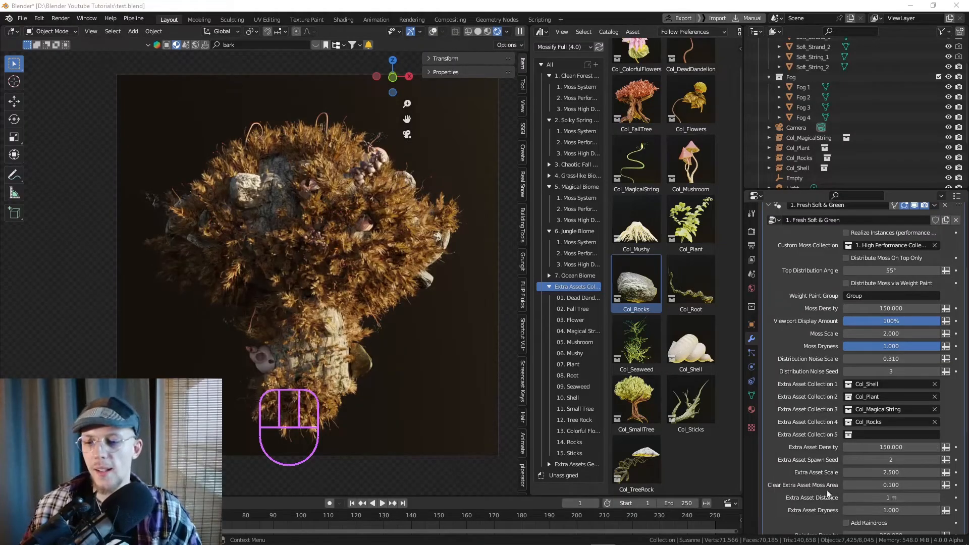
Set the Extra Asset Distance to 0.5 m.
{"action": "left_click", "coordinate": [898, 500]}
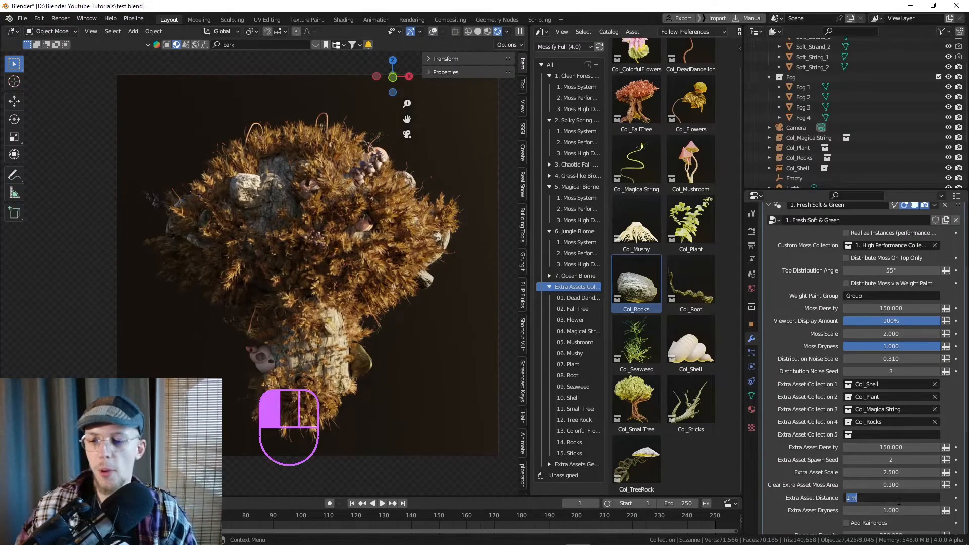
{"action": "type", "text": "0.5"}
{"action": "key", "text": "Return"}
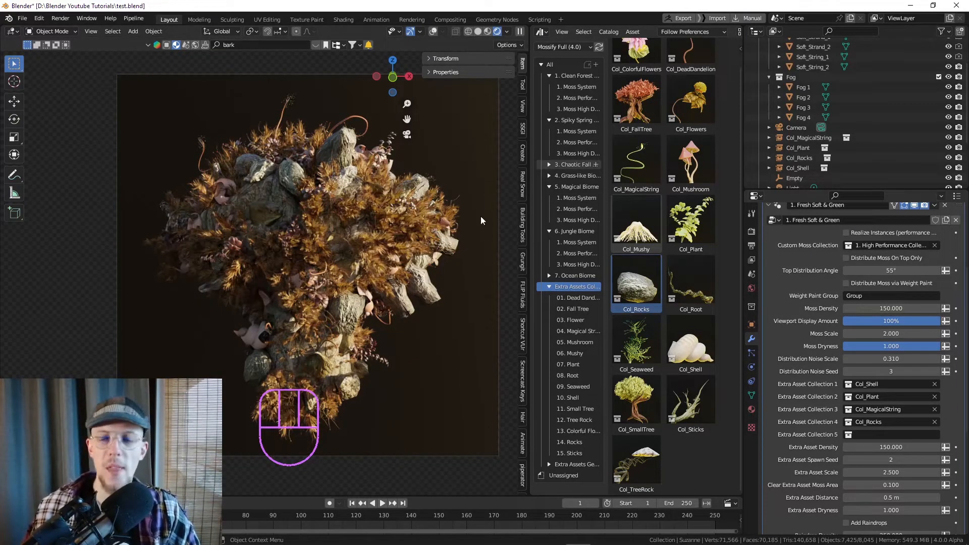
Clear Extra Asset Collections 1 to 4 from the monkey head's moss modifier.
{"action": "scroll", "coordinate": [808, 433], "scroll_direction": "down", "scroll_amount": 3}
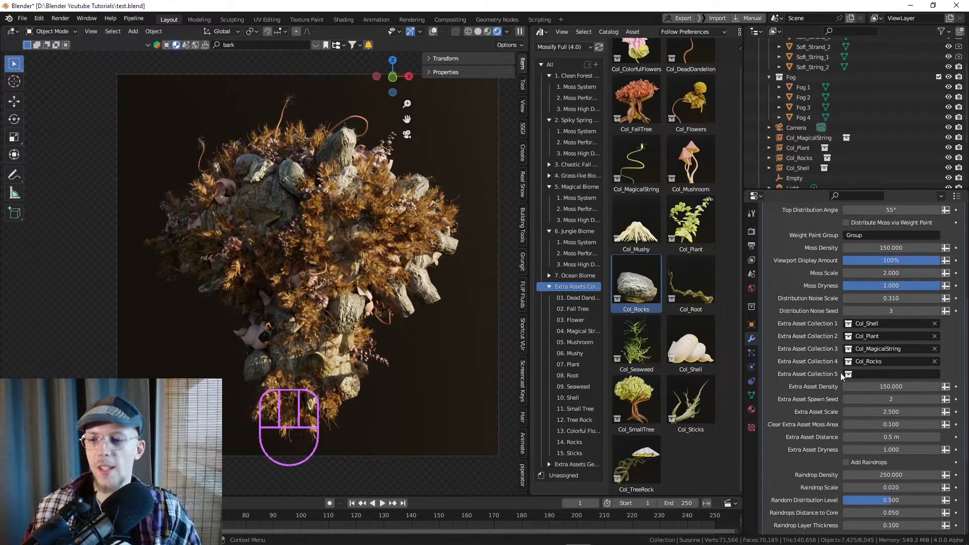
{"action": "left_click", "coordinate": [935, 361]}
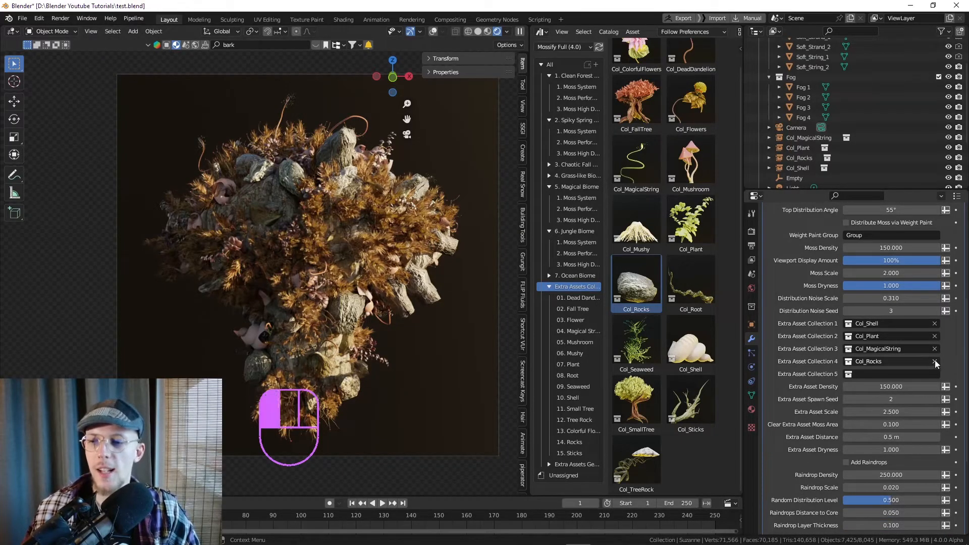
{"action": "left_click", "coordinate": [934, 349]}
{"action": "left_click", "coordinate": [935, 336]}
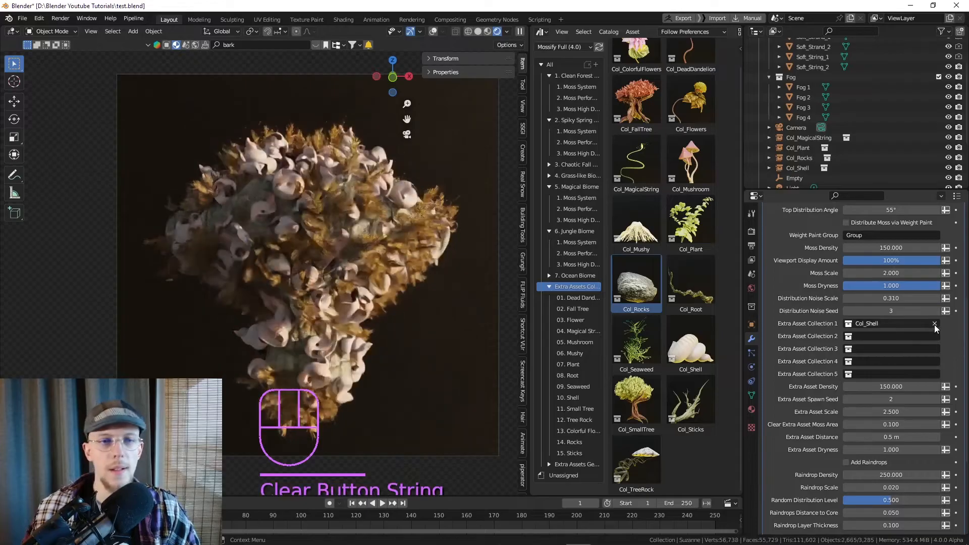
{"action": "left_click", "coordinate": [934, 325]}
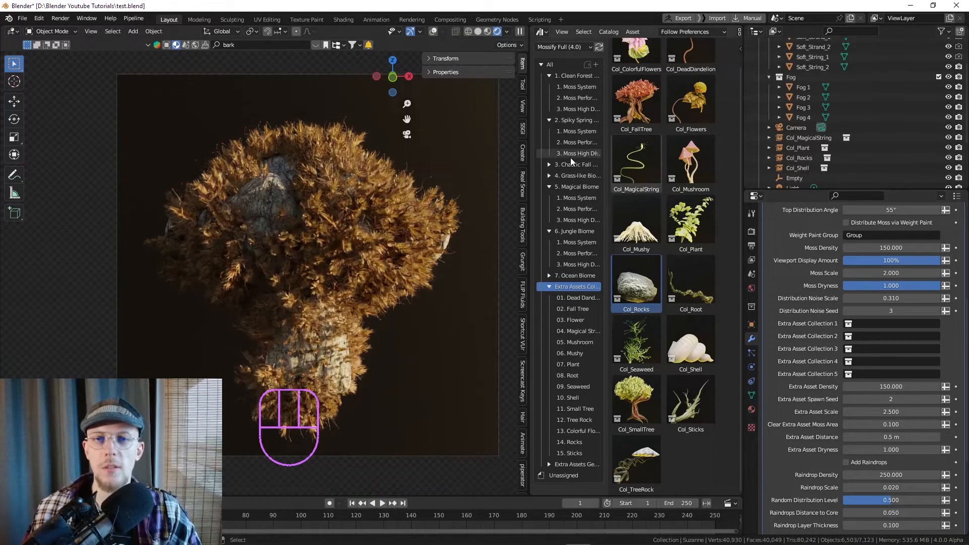
Place Stringy_String_1 from the Chaotic Fall biome and Wild_String_Geometry_Nodes from the Grass-like biome in the empty space beside the head.
{"action": "left_click", "coordinate": [559, 64]}
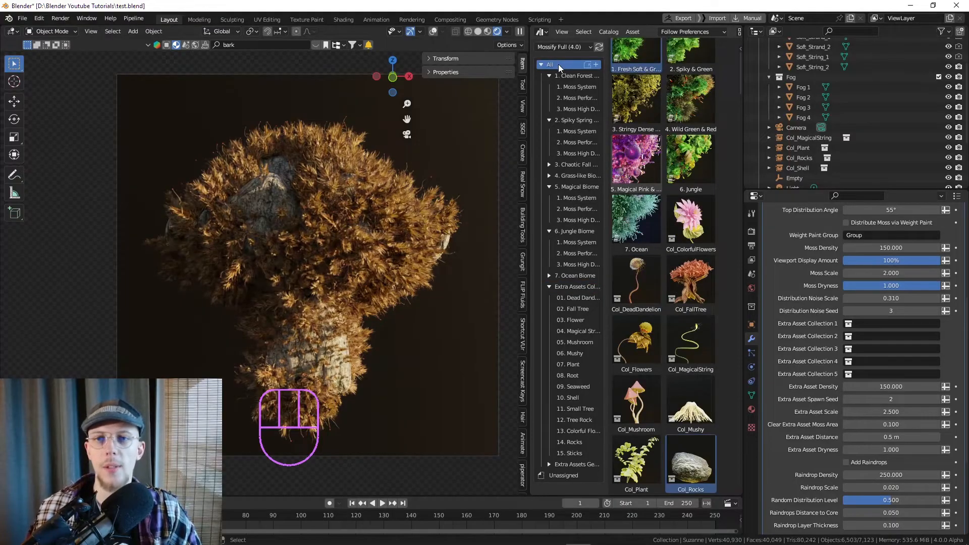
{"action": "scroll", "coordinate": [207, 262], "scroll_direction": "down", "scroll_amount": 5}
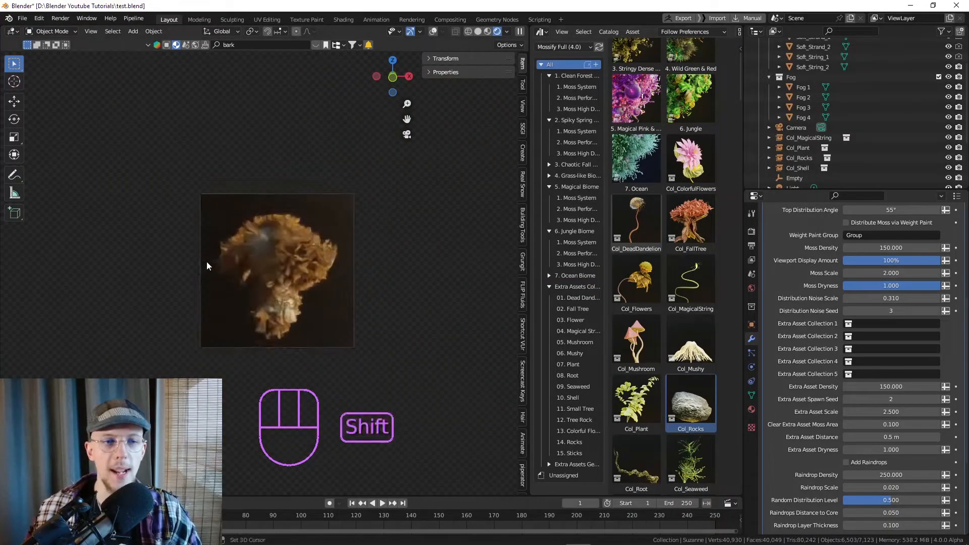
{"action": "middle_click_drag", "start_coordinate": [207, 261], "coordinate": [333, 244], "text": "shift"}
{"action": "scroll", "coordinate": [659, 284], "scroll_direction": "down", "scroll_amount": 15}
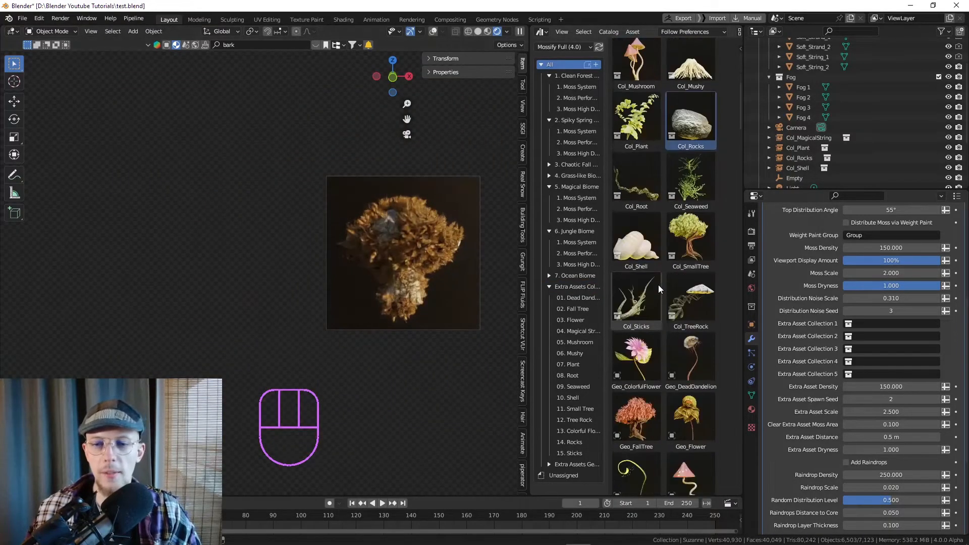
{"action": "scroll", "coordinate": [653, 286], "scroll_direction": "down", "scroll_amount": 5}
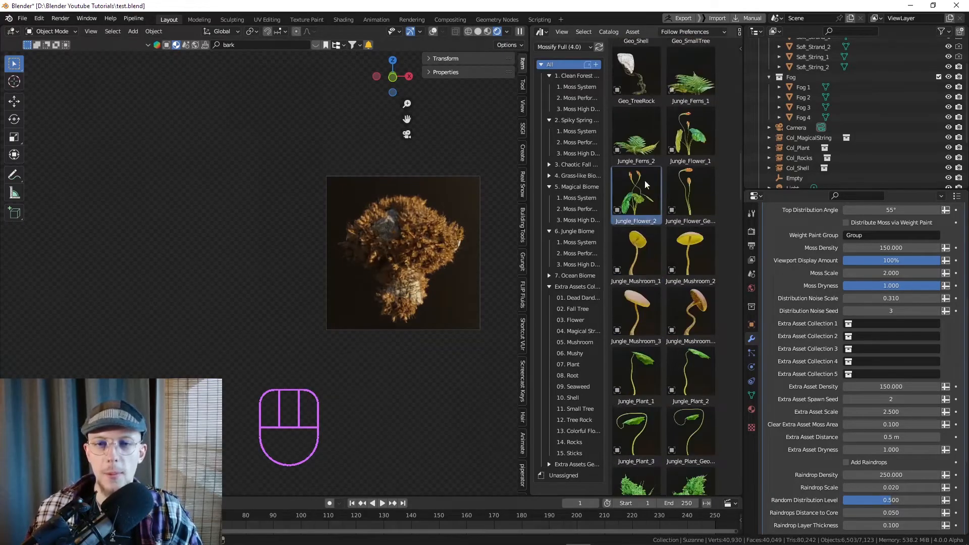
{"action": "left_click", "coordinate": [580, 165]}
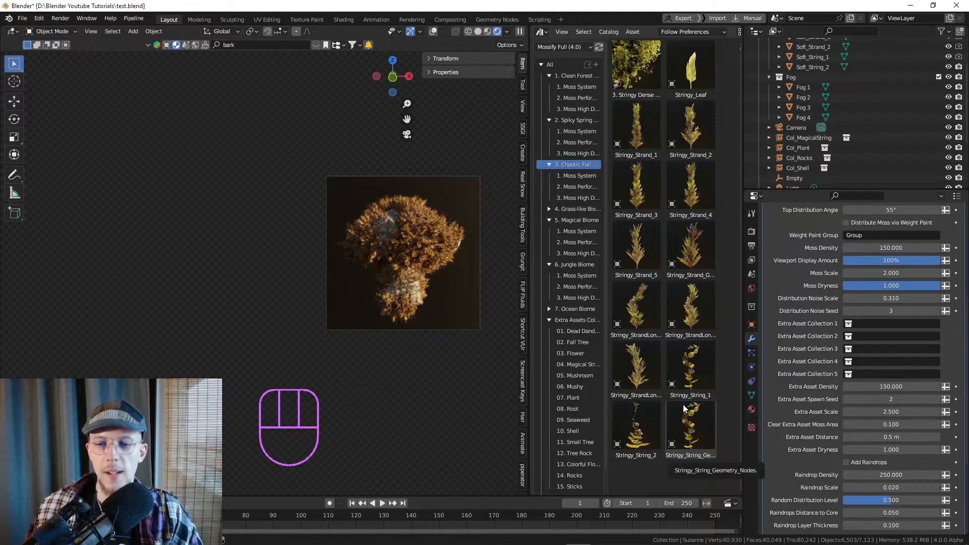
{"action": "left_click_drag", "start_coordinate": [687, 373], "coordinate": [164, 314]}
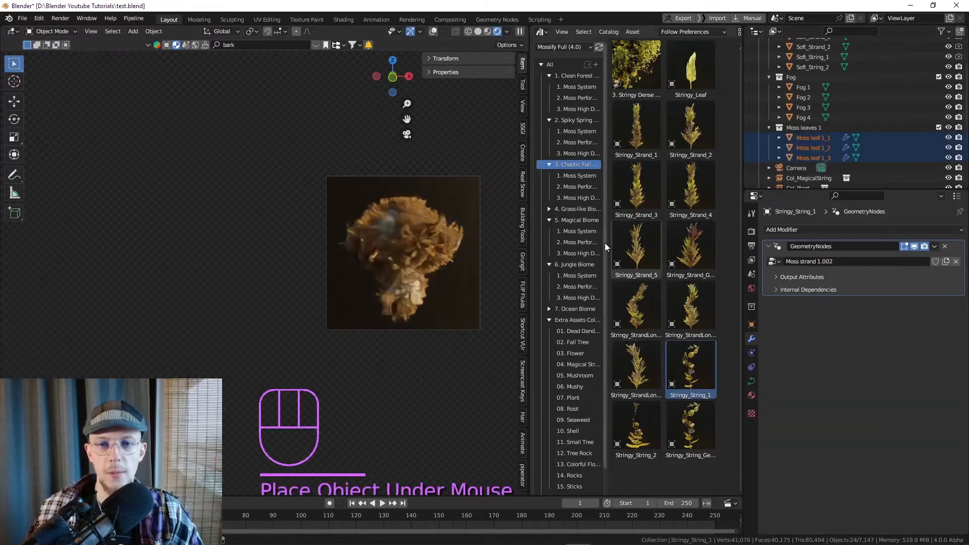
{"action": "left_click", "coordinate": [570, 209]}
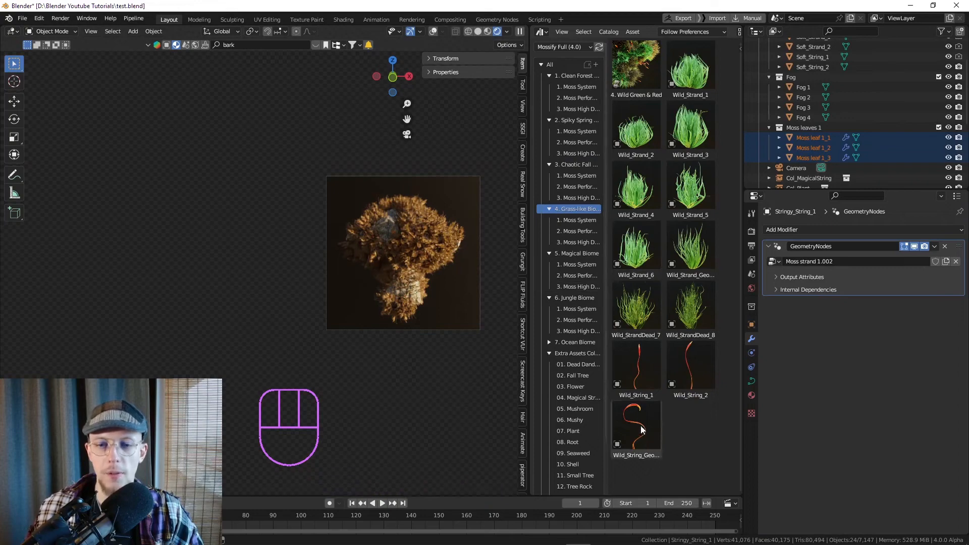
{"action": "left_click_drag", "start_coordinate": [642, 430], "coordinate": [175, 280]}
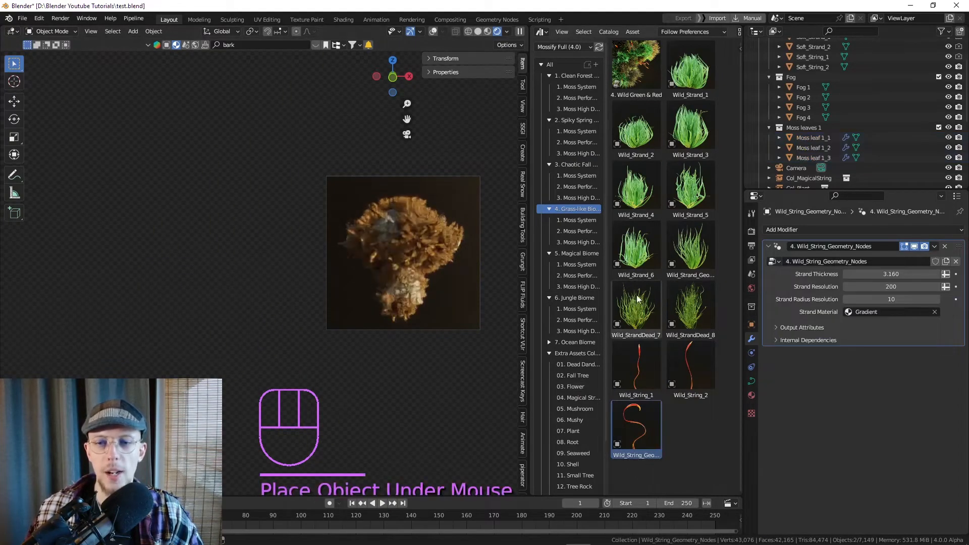
Place Magical_Mushroom_4, Magical_Strand_1 and Magical_String_Geometry_Nodes from the Magical Biome in the scene, shifting the string and its purple leaf away from the head.
{"action": "left_click", "coordinate": [569, 255]}
{"action": "scroll", "coordinate": [634, 240], "scroll_direction": "down", "scroll_amount": 10}
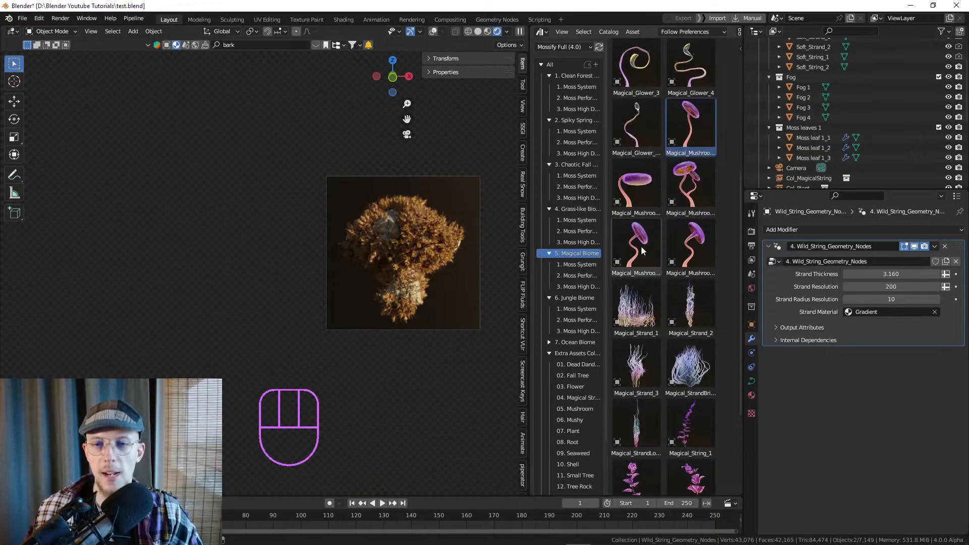
{"action": "left_click_drag", "start_coordinate": [635, 240], "coordinate": [91, 283]}
{"action": "scroll", "coordinate": [636, 283], "scroll_direction": "down", "scroll_amount": 2}
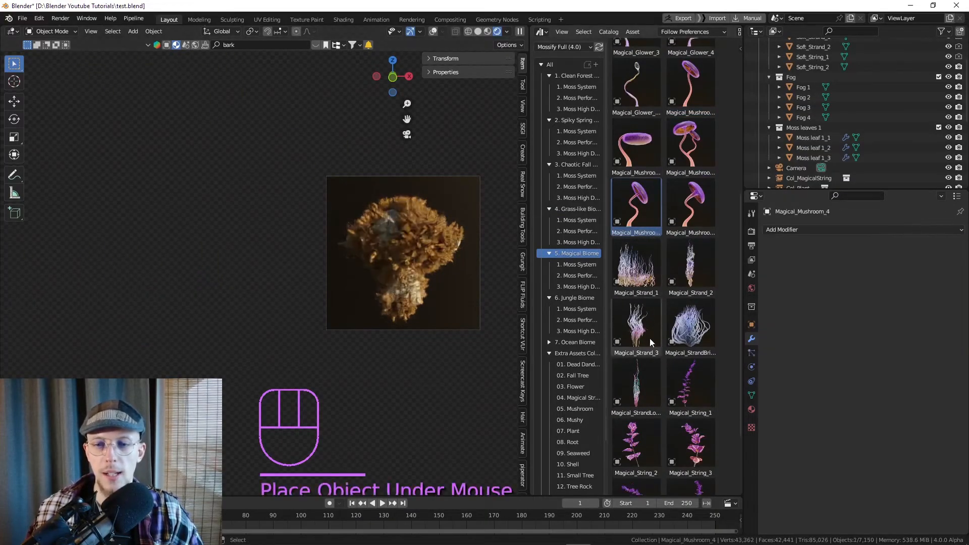
{"action": "left_click_drag", "start_coordinate": [635, 267], "coordinate": [298, 363]}
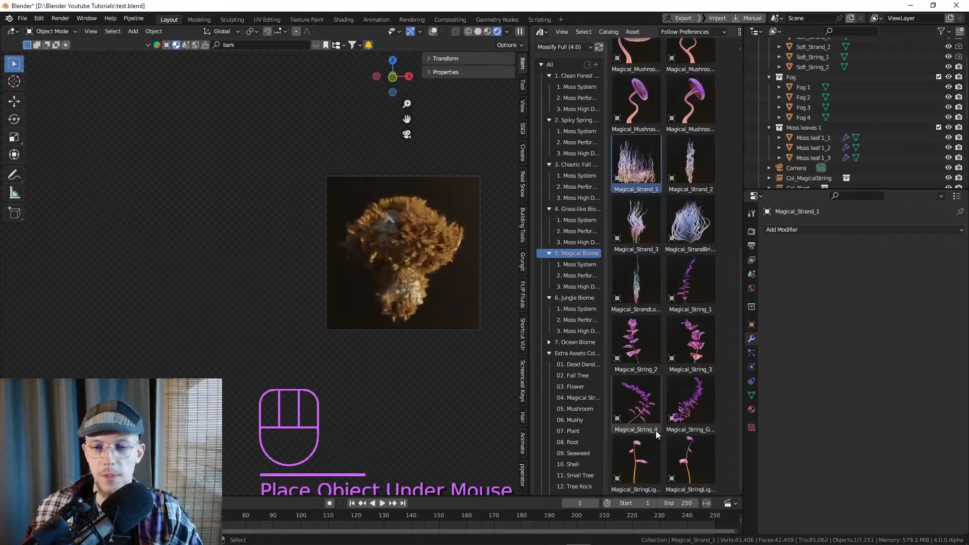
{"action": "left_click_drag", "start_coordinate": [694, 409], "coordinate": [151, 439]}
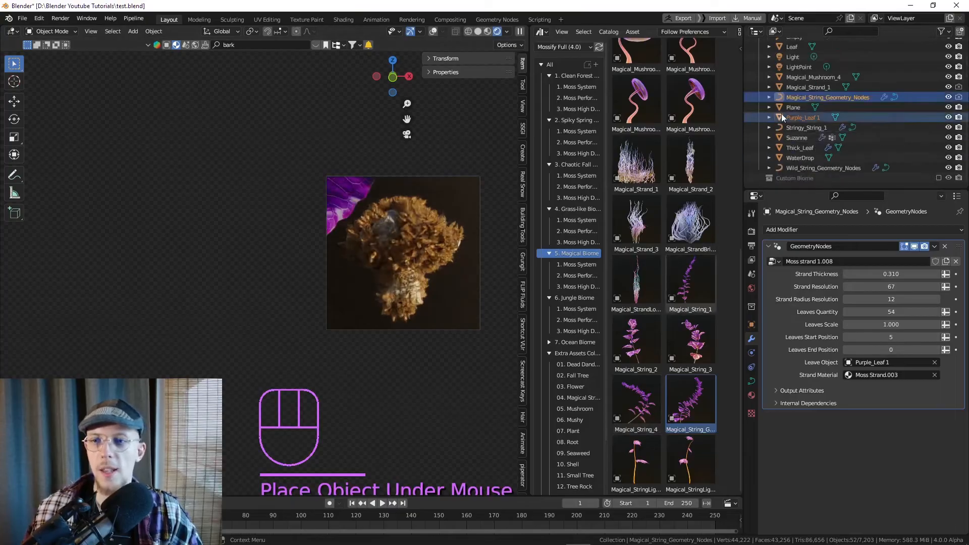
{"action": "key", "text": "g"}
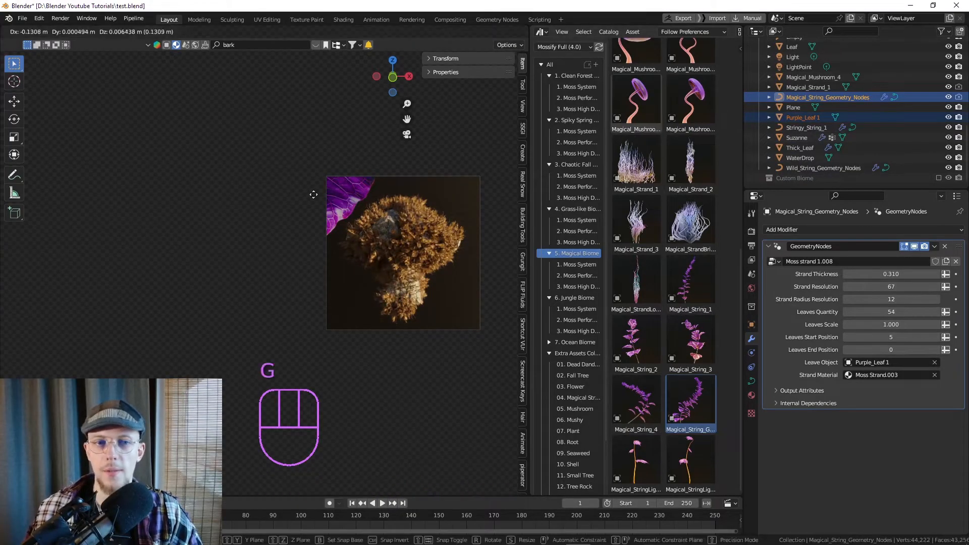
{"action": "left_click", "coordinate": [281, 195]}
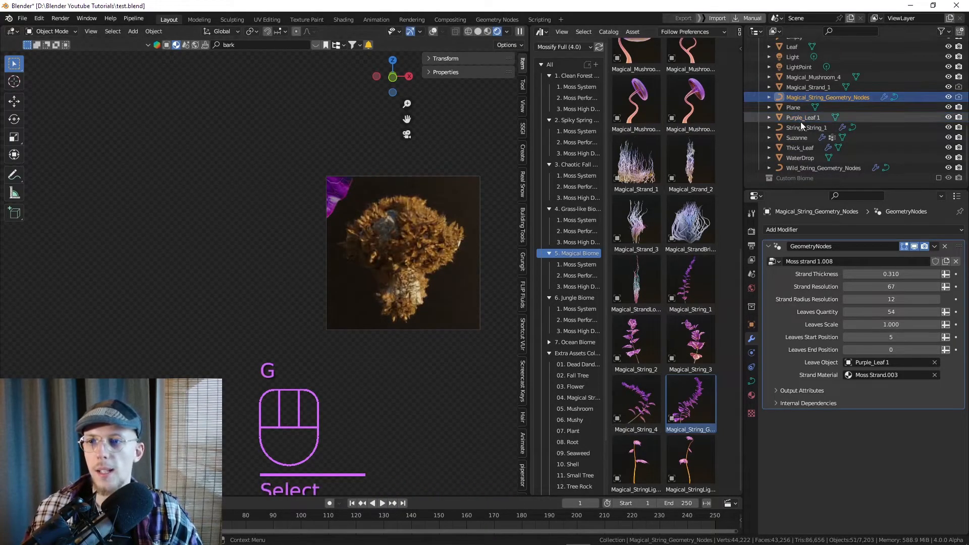
Move the magical mushroom, strand, string, Purple_Leaf 1 and Stringy_String_1 into a new collection named Extra Assets Custom, and shift them out of the camera view.
{"action": "left_click", "coordinate": [811, 78], "text": "ctrl"}
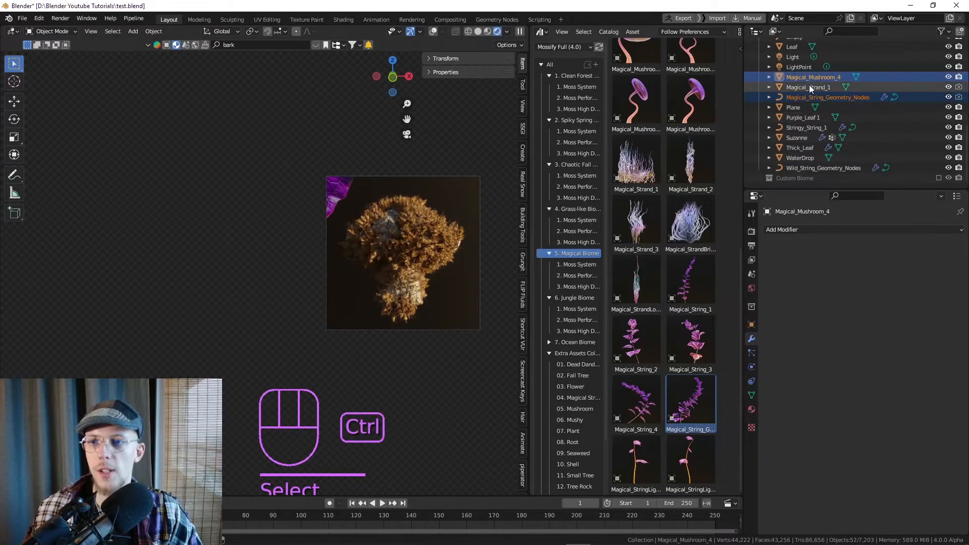
{"action": "left_click", "coordinate": [808, 87], "text": "ctrl"}
{"action": "left_click", "coordinate": [807, 117], "text": "ctrl"}
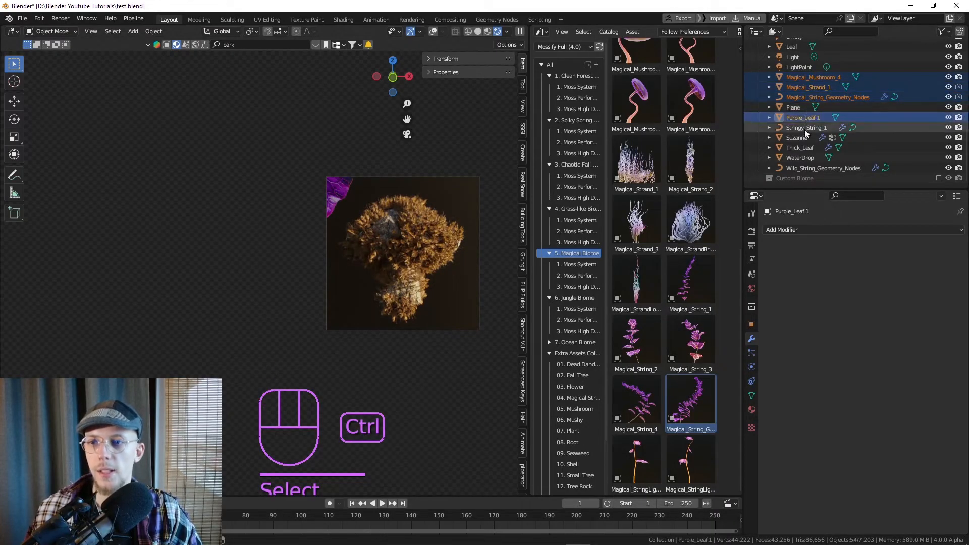
{"action": "left_click", "coordinate": [804, 128], "text": "ctrl"}
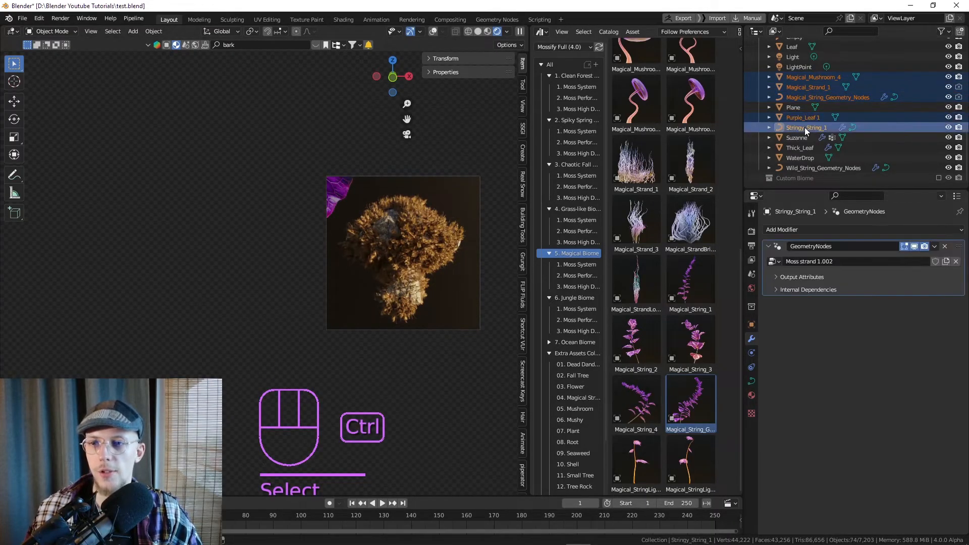
{"action": "key", "text": "m"}
{"action": "left_click", "coordinate": [117, 185]}
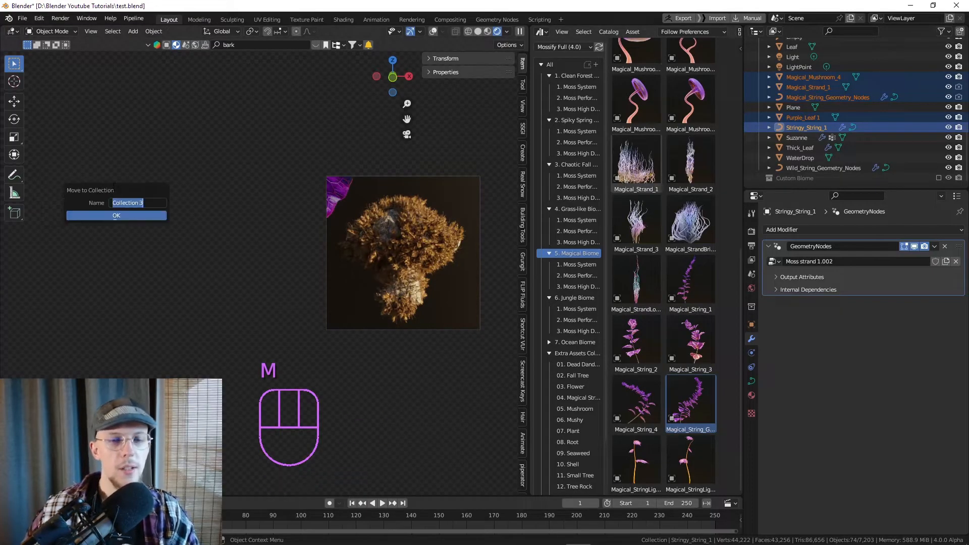
{"action": "type", "text": "Extra Assets Custom"}
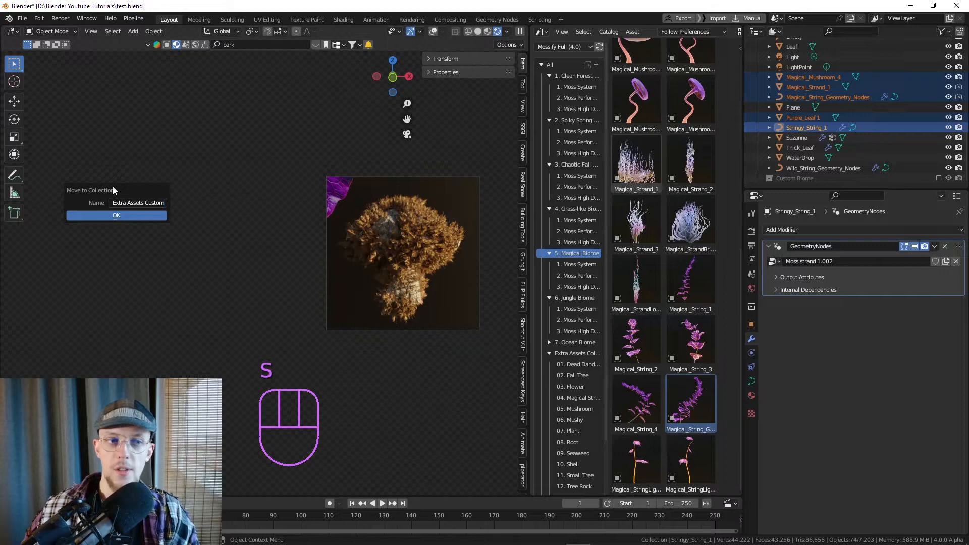
{"action": "key", "text": "Return"}
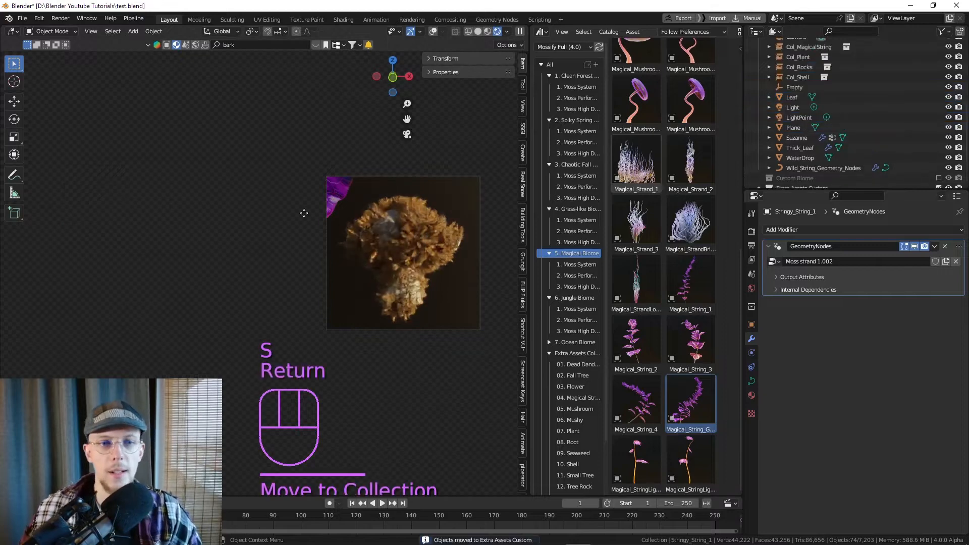
{"action": "key", "text": "g"}
{"action": "left_click", "coordinate": [404, 243]}
Assign the Extra Assets Custom collection as Extra Asset Collection 1 in the monkey head's moss modifier.
{"action": "left_click", "coordinate": [433, 250]}
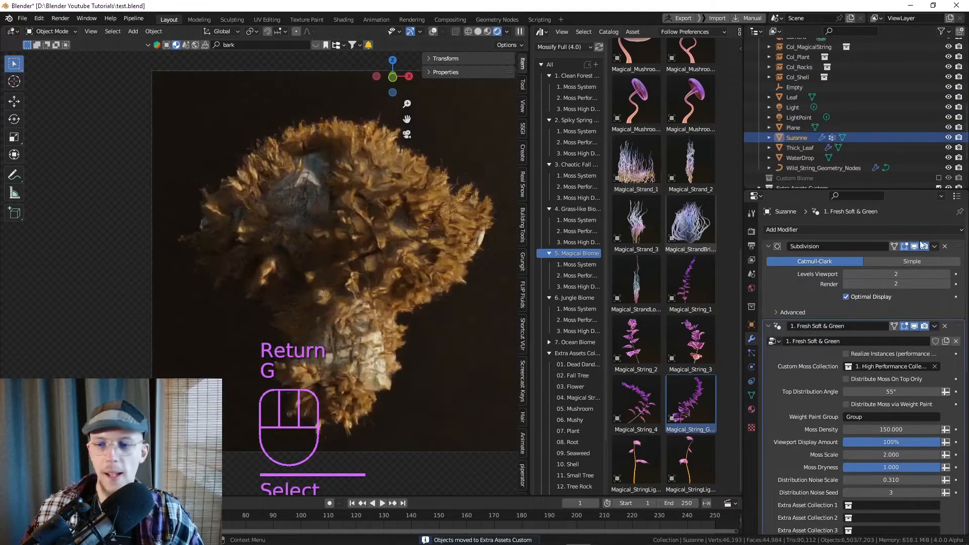
{"action": "scroll", "coordinate": [869, 429], "scroll_direction": "down", "scroll_amount": 5}
{"action": "left_click", "coordinate": [878, 404]}
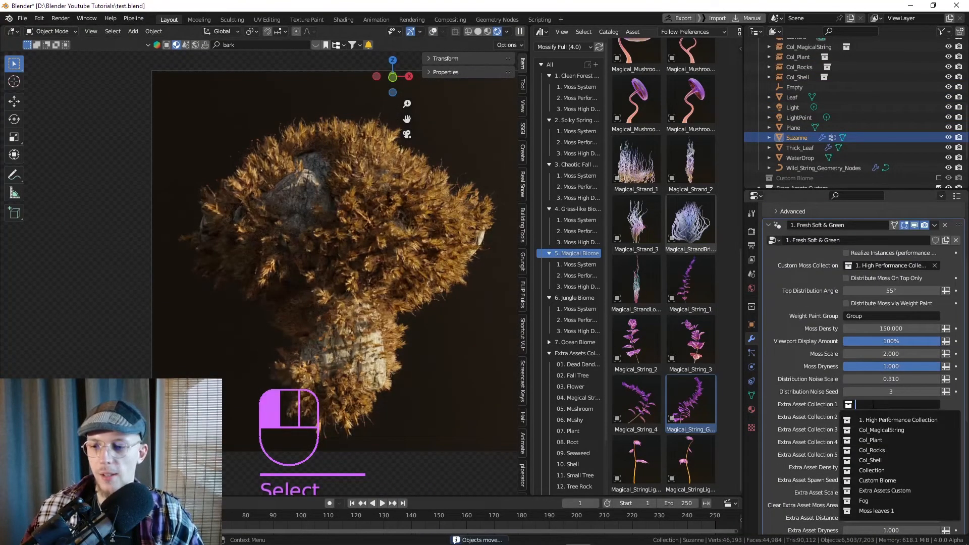
{"action": "left_click", "coordinate": [888, 491]}
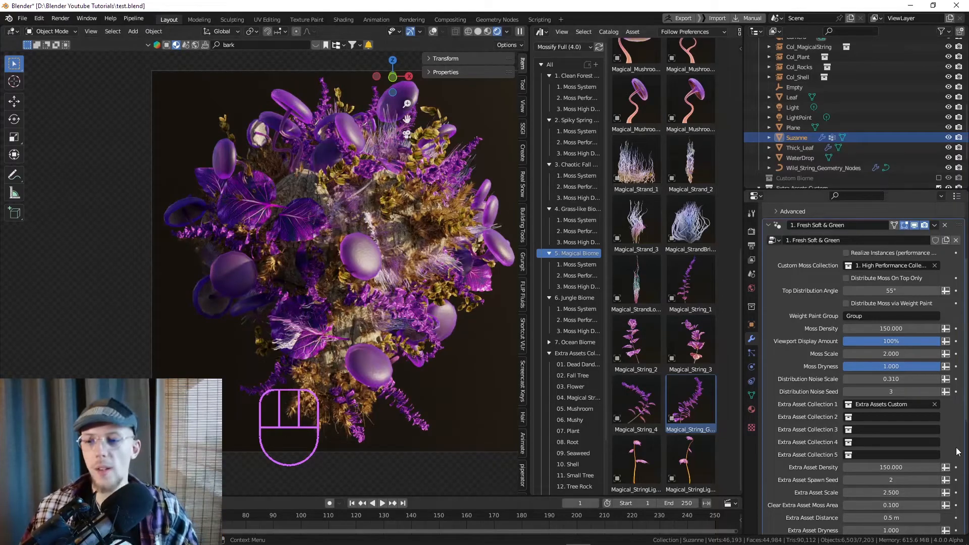
Set the moss modifier's Extra Asset Density to 50 and Extra Asset Scale to 1.870.
{"action": "scroll", "coordinate": [885, 392], "scroll_direction": "down", "scroll_amount": 4}
{"action": "left_click", "coordinate": [889, 387]}
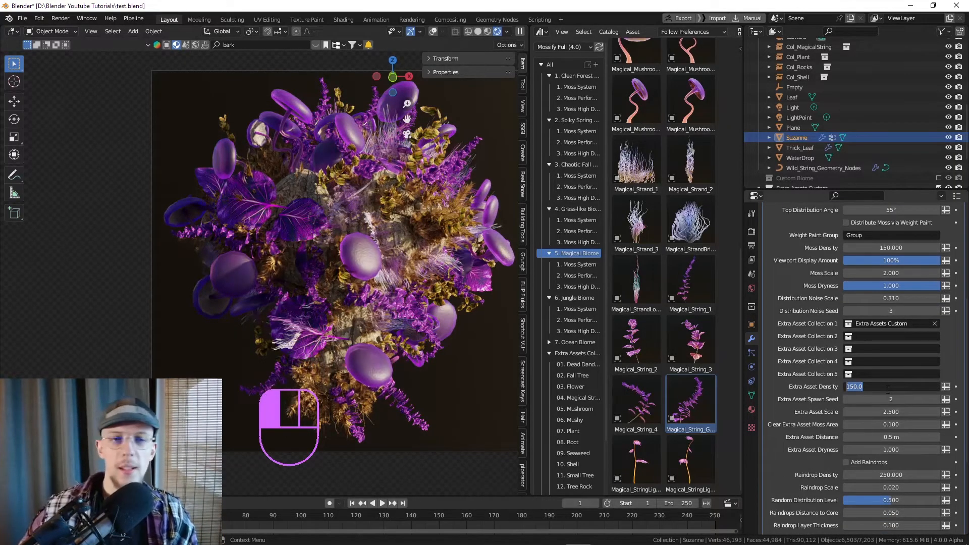
{"action": "type", "text": "50"}
{"action": "key", "text": "Return"}
{"action": "scroll", "coordinate": [841, 423], "scroll_direction": "down", "scroll_amount": 2}
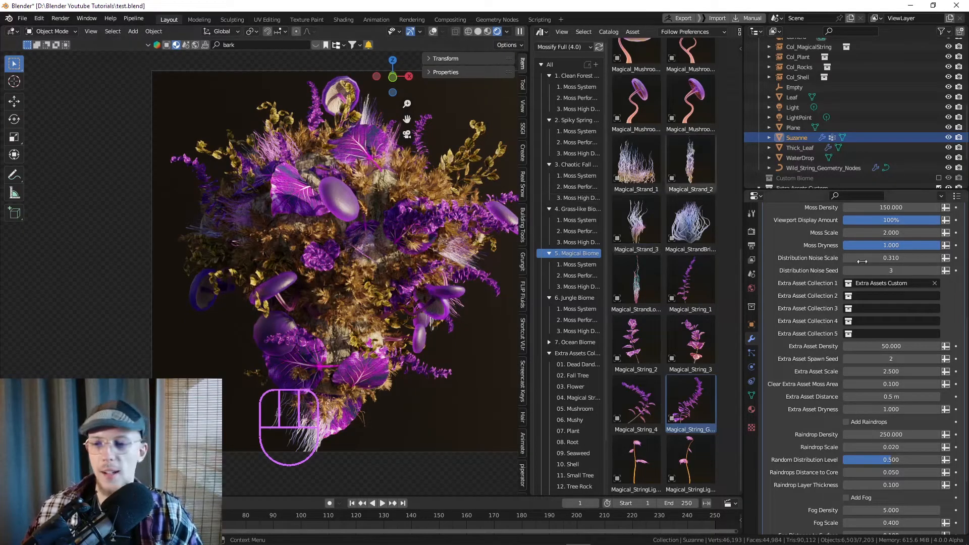
{"action": "left_click_drag", "start_coordinate": [858, 372], "coordinate": [893, 372]}
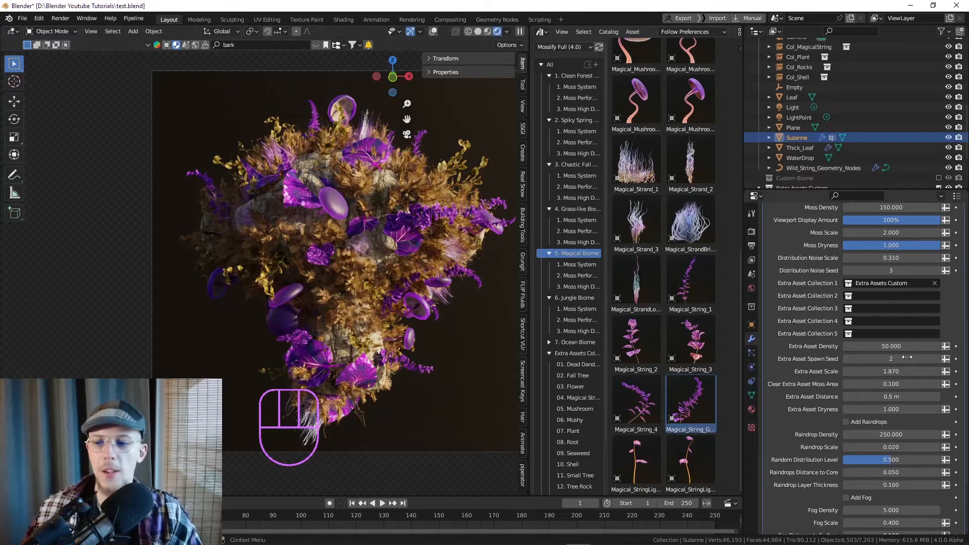
Show the geometry versions of the extra assets in the Mossify library, listed after the Extra Assets Collections catalog.
{"action": "scroll", "coordinate": [844, 415], "scroll_direction": "down", "scroll_amount": 3}
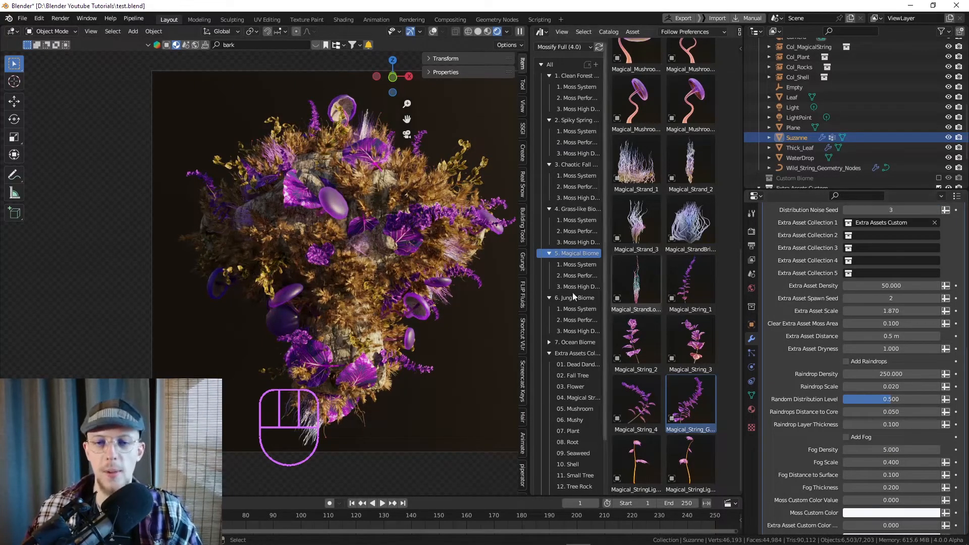
{"action": "scroll", "coordinate": [572, 303], "scroll_direction": "down", "scroll_amount": 3}
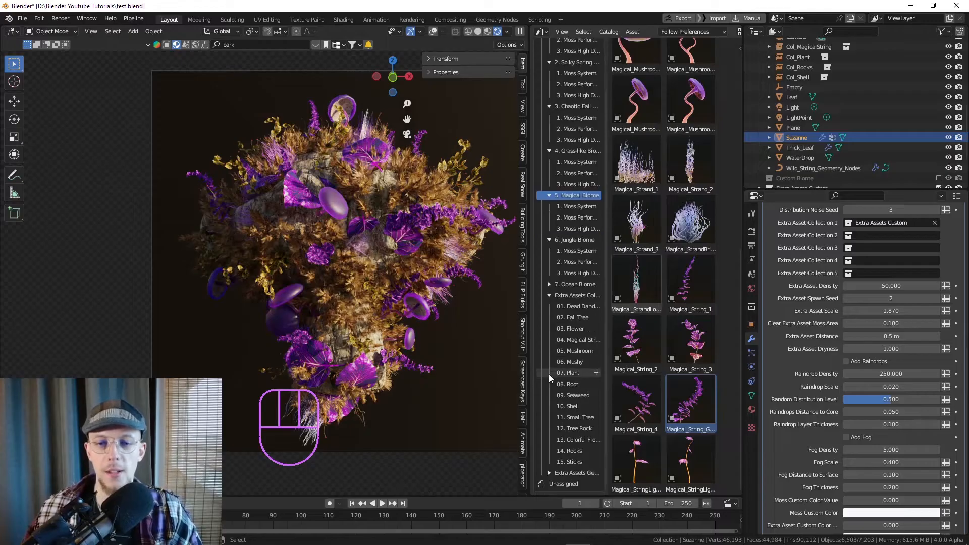
{"action": "left_click", "coordinate": [561, 473]}
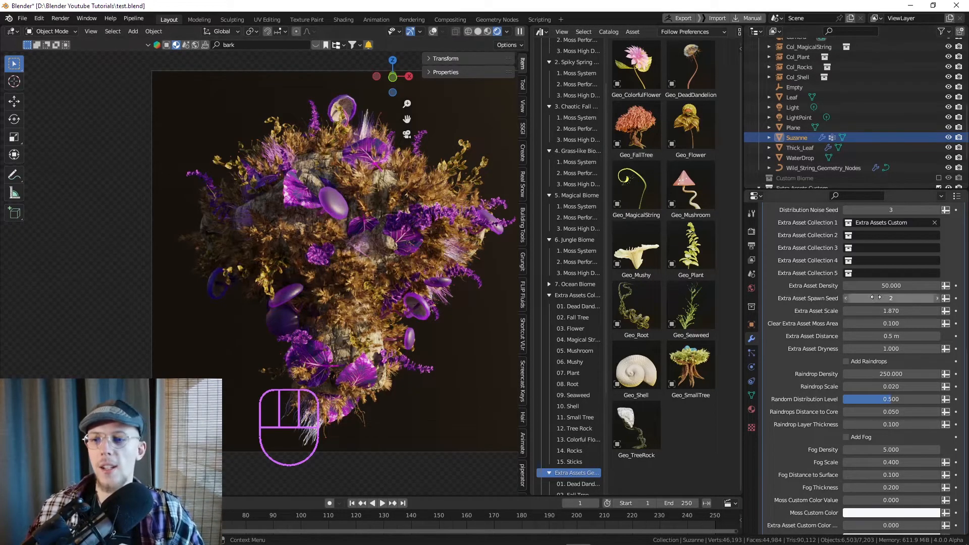
Replace the custom collection in Extra Asset Collection 1 with Col_Shell.
{"action": "scroll", "coordinate": [781, 277], "scroll_direction": "up", "scroll_amount": 2}
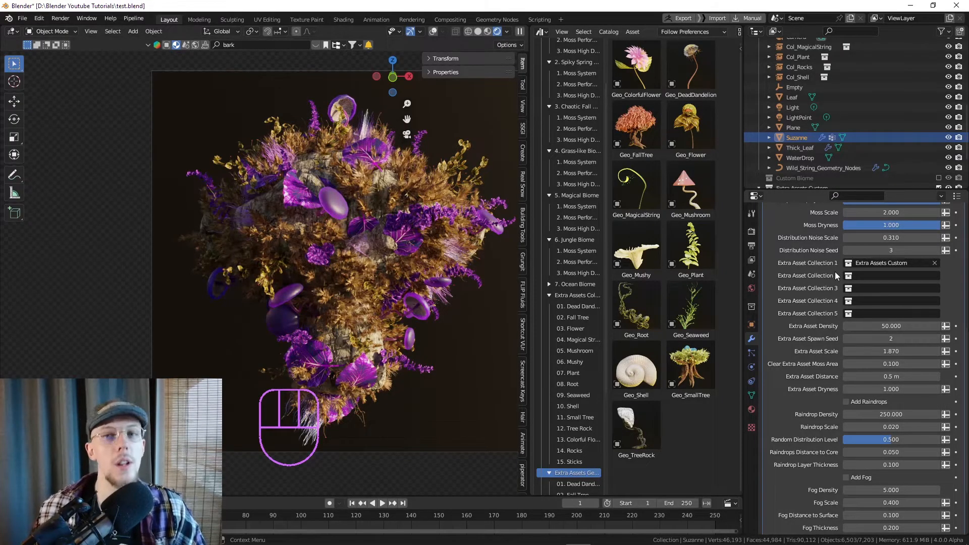
{"action": "left_click", "coordinate": [935, 262]}
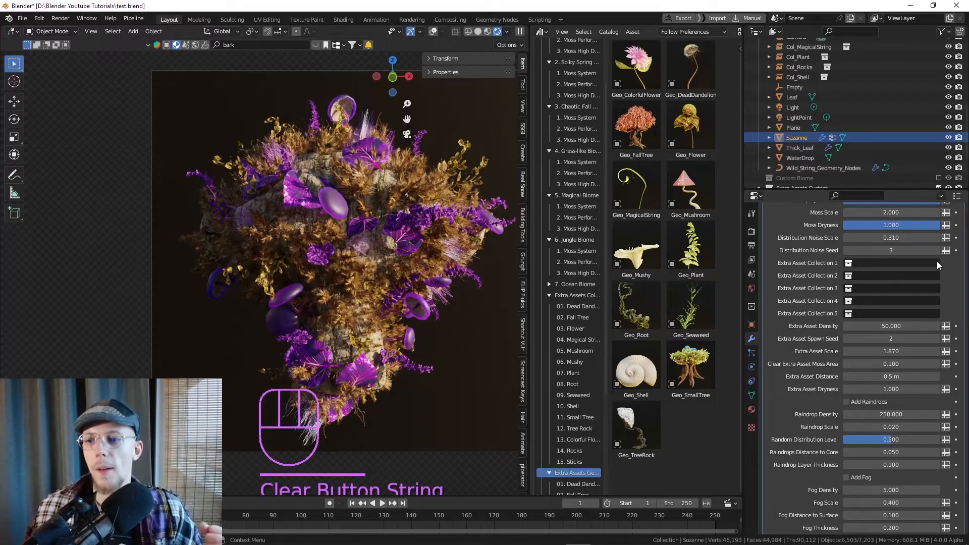
{"action": "left_click", "coordinate": [937, 261]}
{"action": "left_click", "coordinate": [888, 318]}
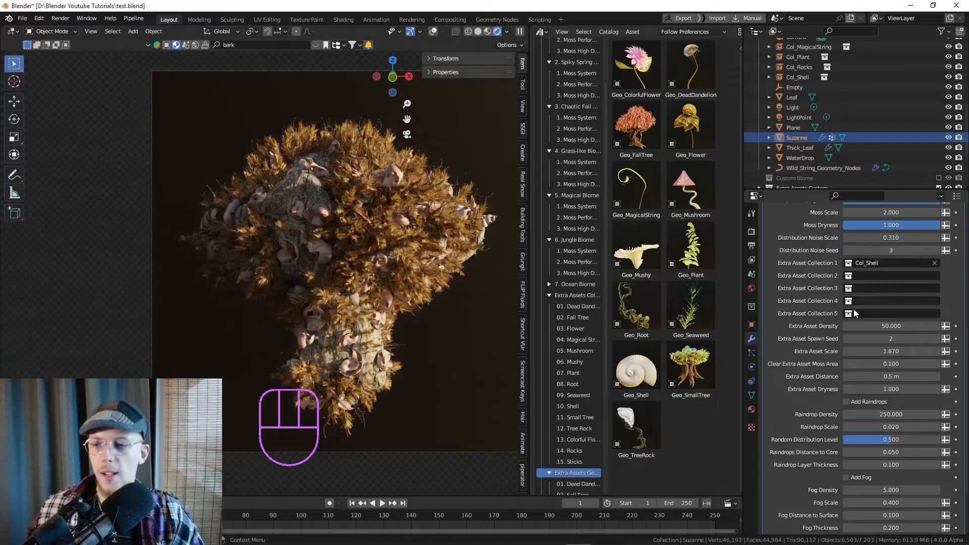
Enable Add Raindrops in the moss modifier and inspect the droplets on the moss up close.
{"action": "scroll", "coordinate": [855, 313], "scroll_direction": "down", "scroll_amount": 4}
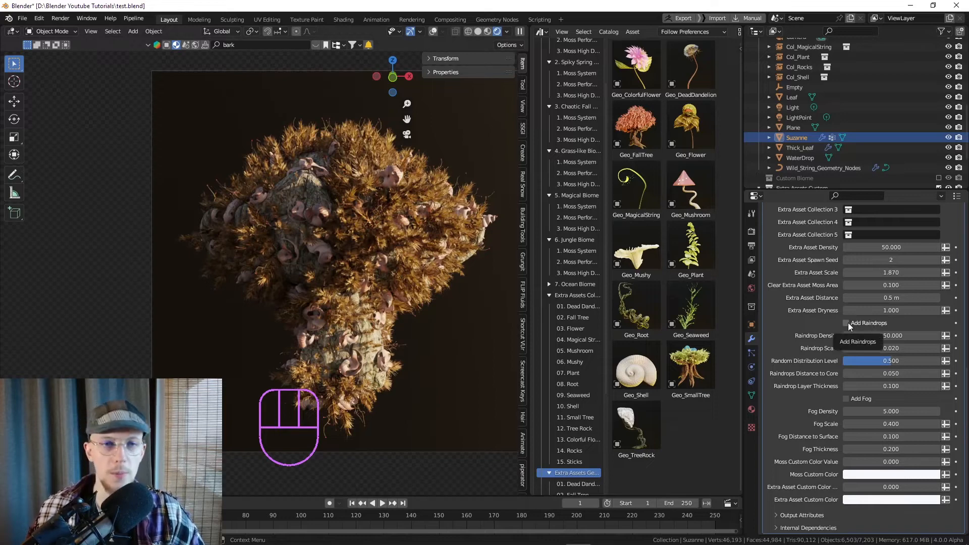
{"action": "left_click", "coordinate": [846, 323]}
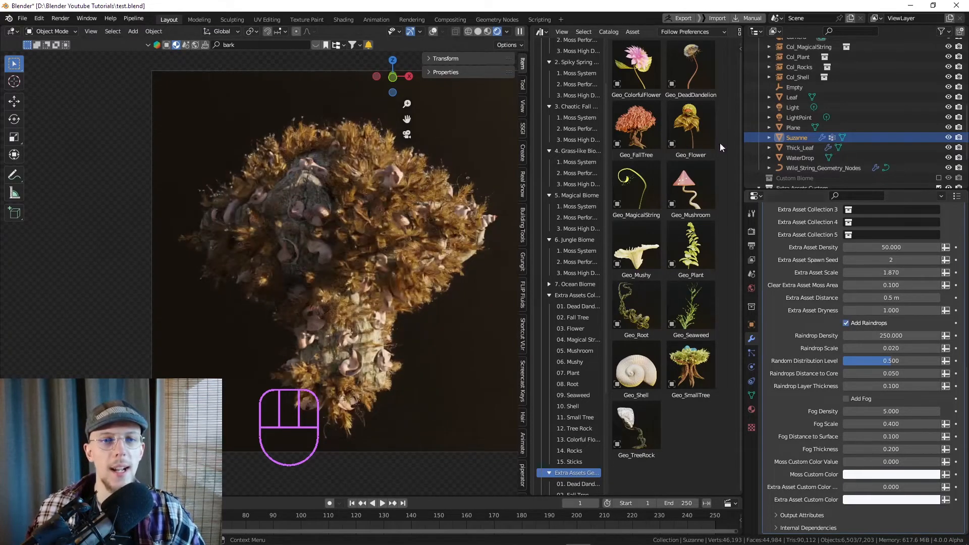
{"action": "scroll", "coordinate": [303, 126], "scroll_direction": "up", "scroll_amount": 7}
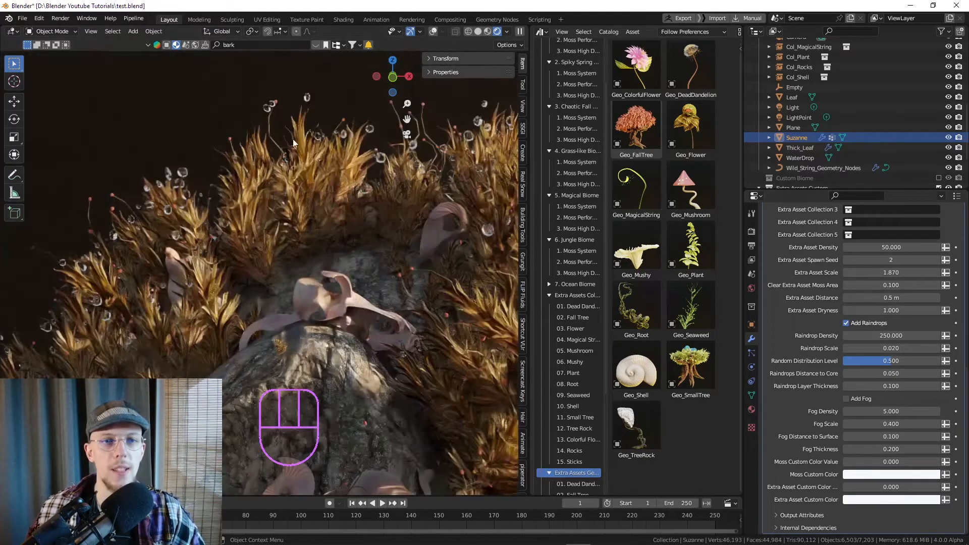
{"action": "scroll", "coordinate": [359, 162], "scroll_direction": "down", "scroll_amount": 6}
{"action": "middle_click_drag", "start_coordinate": [409, 192], "coordinate": [323, 108], "text": "shift"}
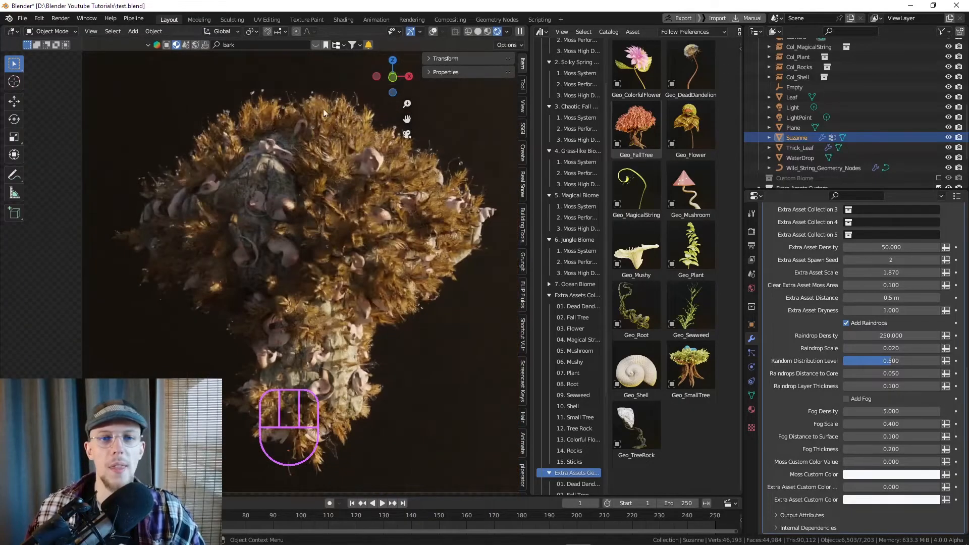
Set both Extra Asset Dryness and Moss Dryness to 0.
{"action": "scroll", "coordinate": [855, 310], "scroll_direction": "up", "scroll_amount": 4}
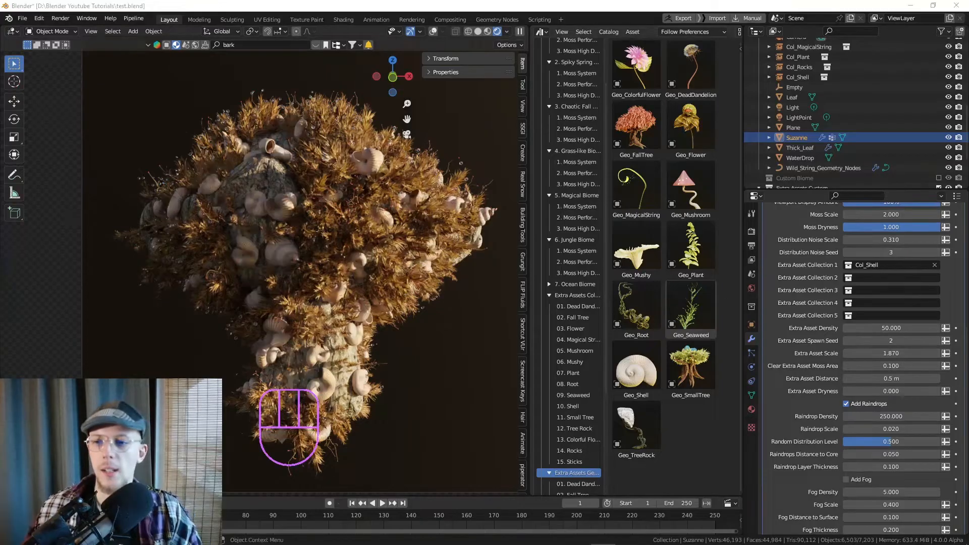
{"action": "left_click_drag", "start_coordinate": [922, 226], "coordinate": [847, 231]}
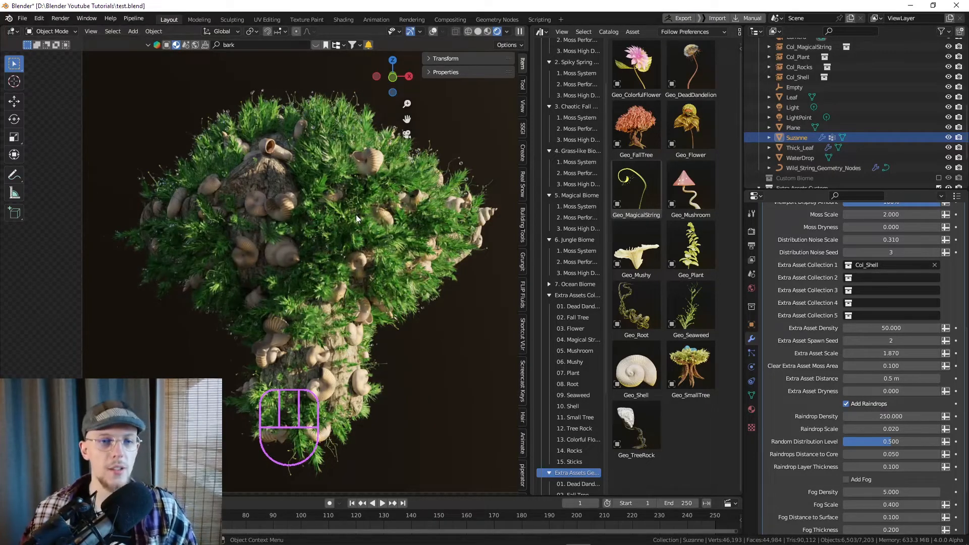
Set the raindrops' Random Distribution Level to 1 and Raindrop Density to 500.
{"action": "scroll", "coordinate": [931, 420], "scroll_direction": "down", "scroll_amount": 3}
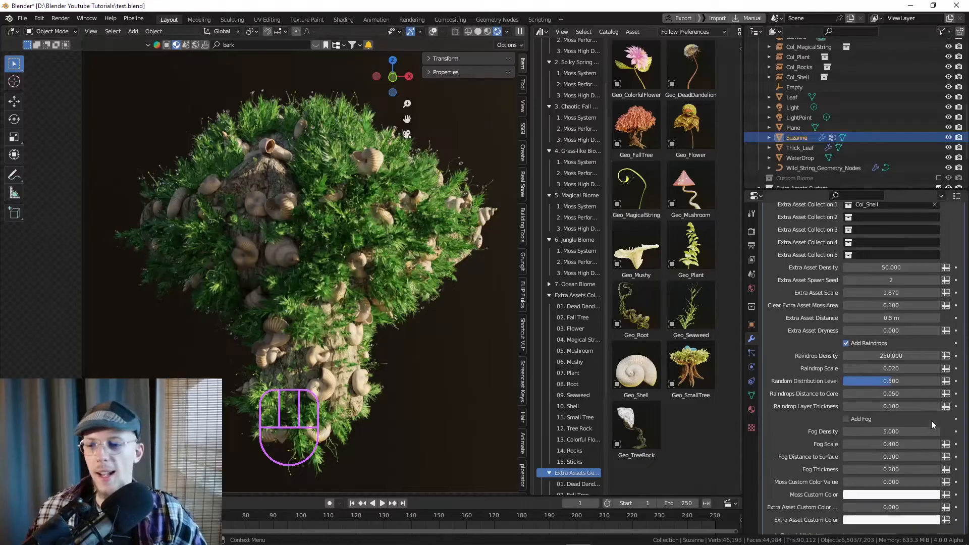
{"action": "scroll", "coordinate": [931, 420], "scroll_direction": "down", "scroll_amount": 1}
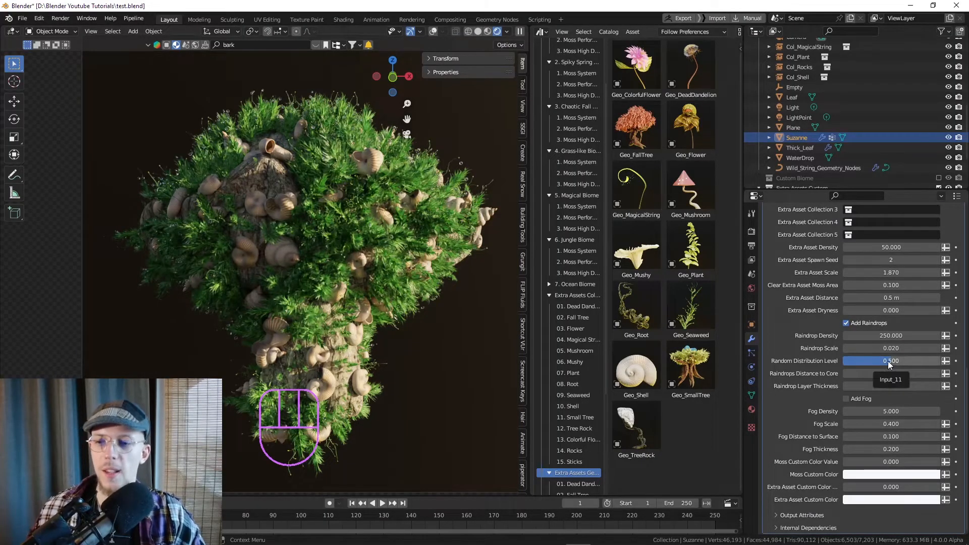
{"action": "left_click_drag", "start_coordinate": [888, 361], "coordinate": [940, 362]}
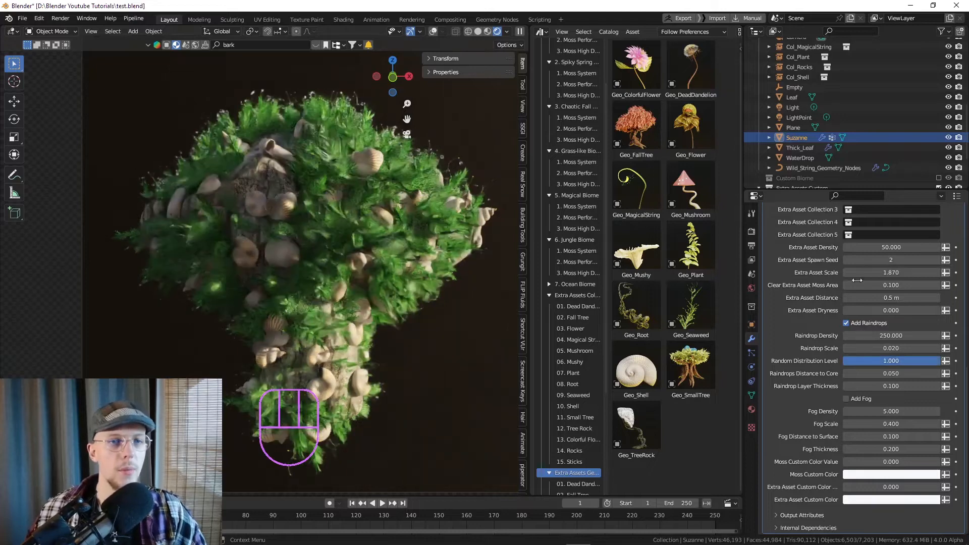
{"action": "left_click", "coordinate": [871, 336]}
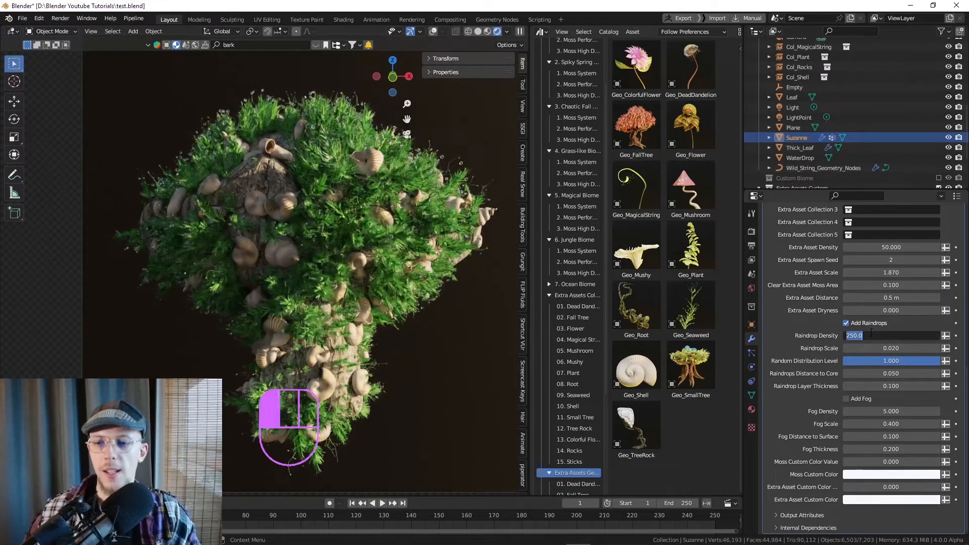
{"action": "type", "text": "500"}
{"action": "key", "text": "Return"}
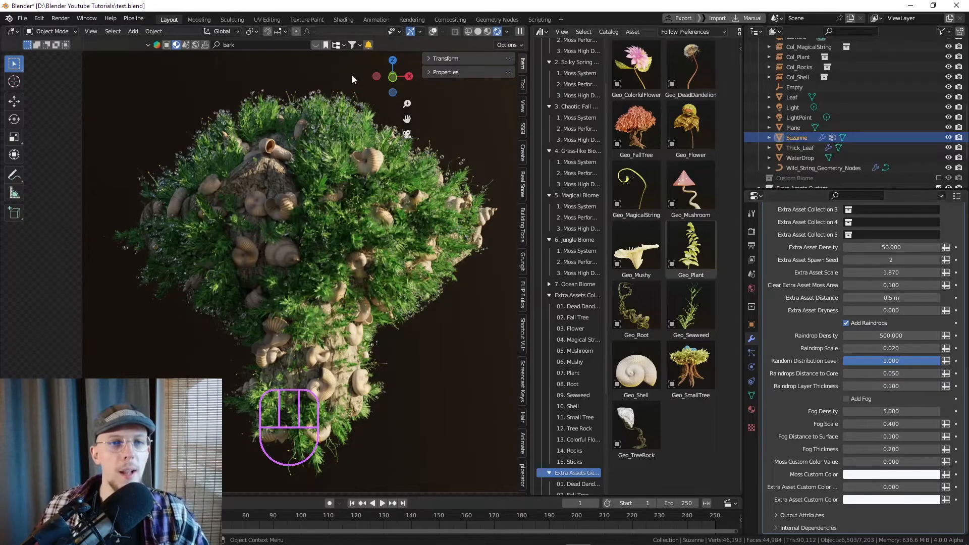
Set Raindrop Layer Thickness to 0.07 and check the droplets across the whole head.
{"action": "scroll", "coordinate": [234, 89], "scroll_direction": "up", "scroll_amount": 5}
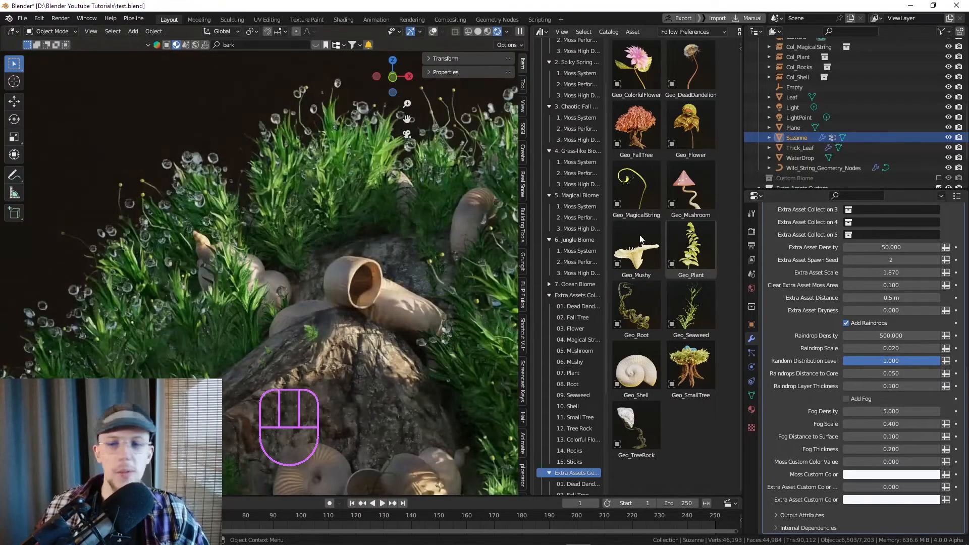
{"action": "left_click", "coordinate": [901, 435]}
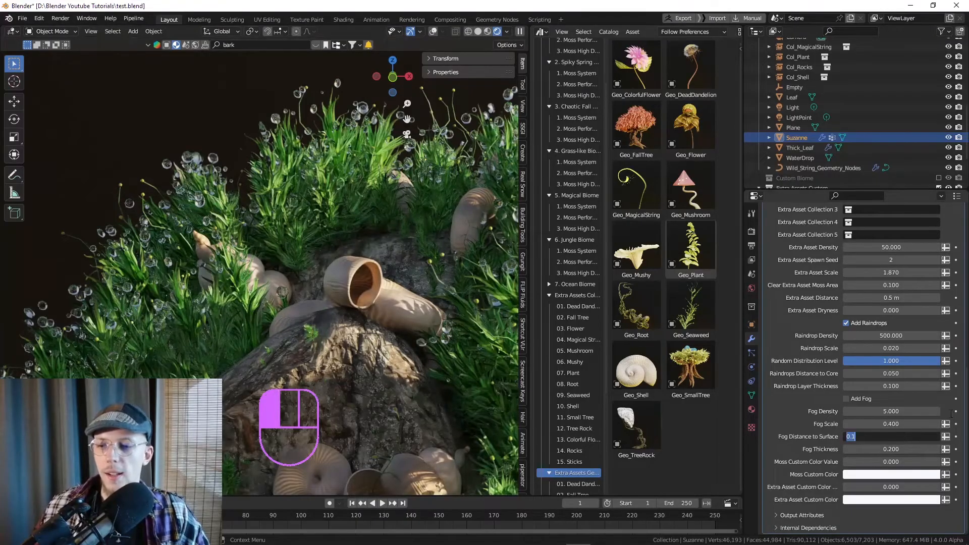
{"action": "key", "text": "Return"}
{"action": "left_click", "coordinate": [898, 386]}
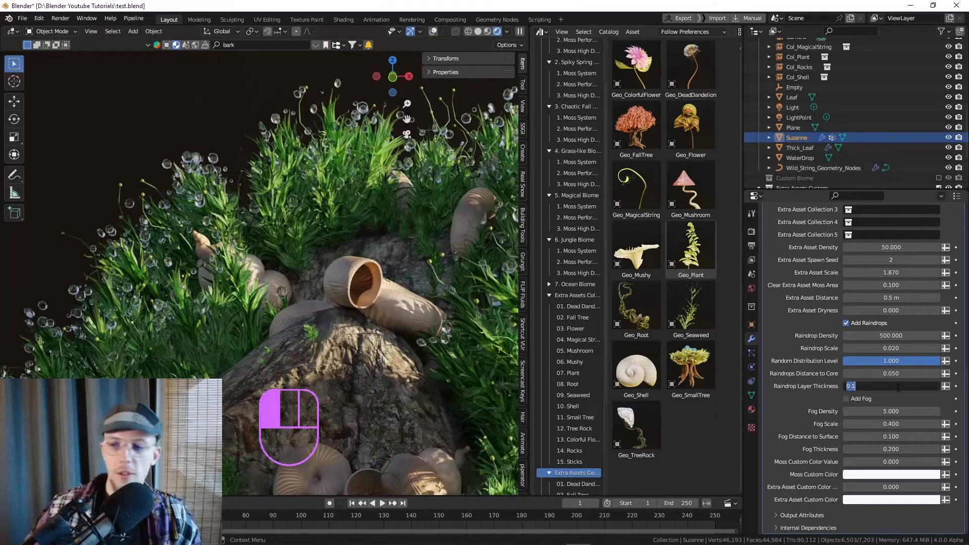
{"action": "type", "text": "0.07"}
{"action": "key", "text": "Return"}
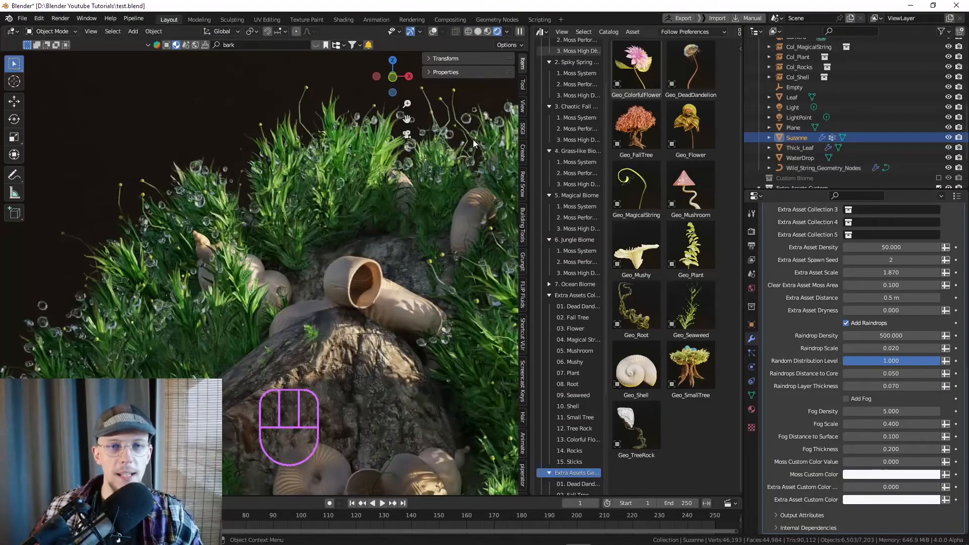
{"action": "middle_click_drag", "start_coordinate": [474, 139], "coordinate": [334, 165]}
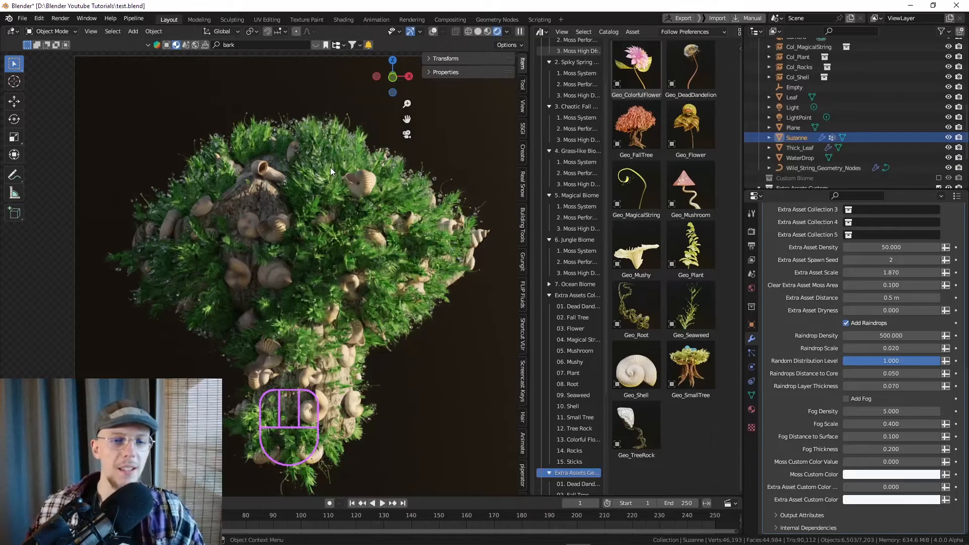
{"action": "scroll", "coordinate": [602, 371], "scroll_direction": "down", "scroll_amount": 5}
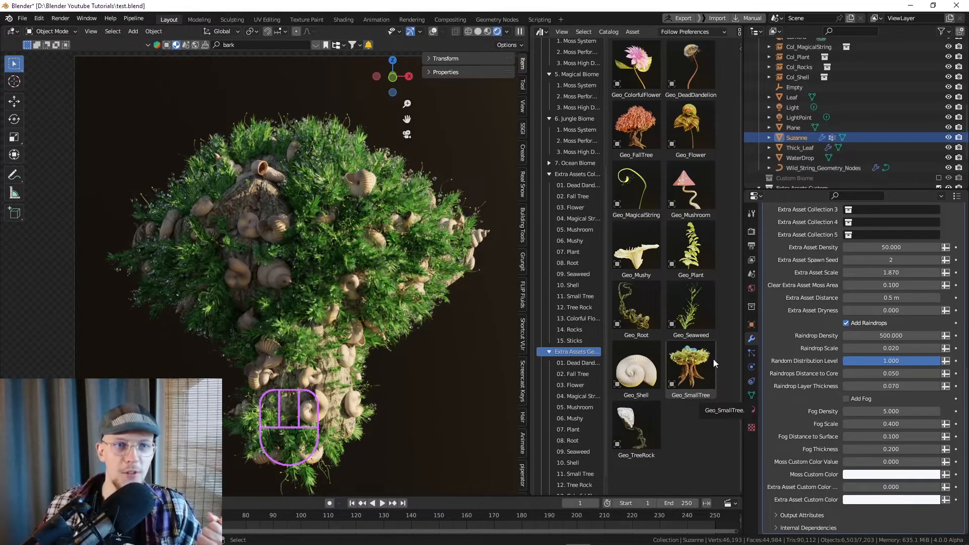
Enable Add Fog in the moss modifier and set Fog Density to 25.
{"action": "left_click", "coordinate": [846, 400]}
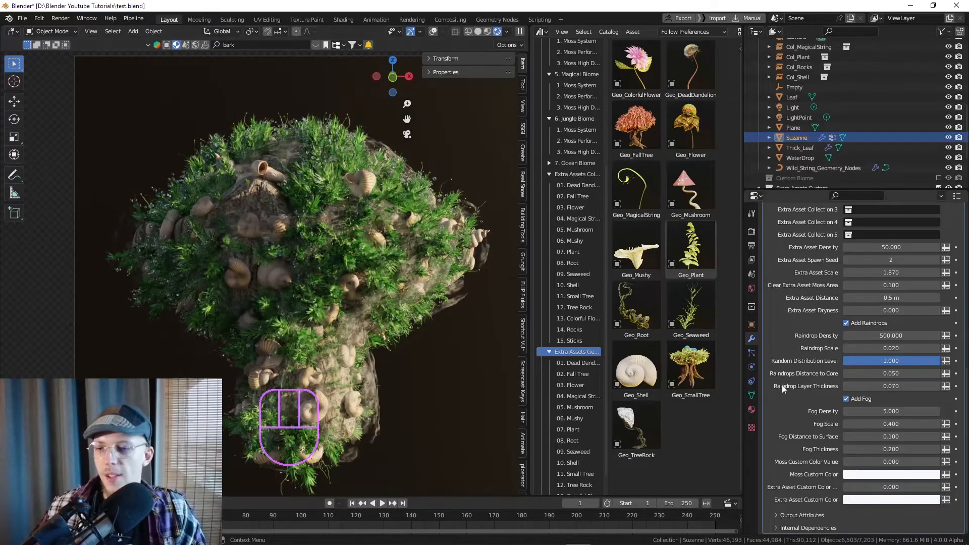
{"action": "left_click", "coordinate": [891, 411]}
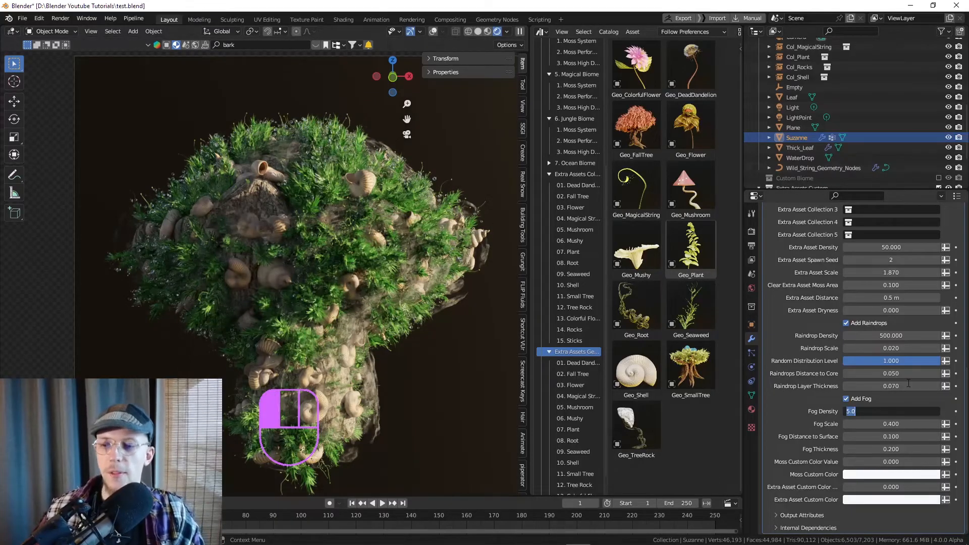
{"action": "type", "text": "25"}
{"action": "key", "text": "Return"}
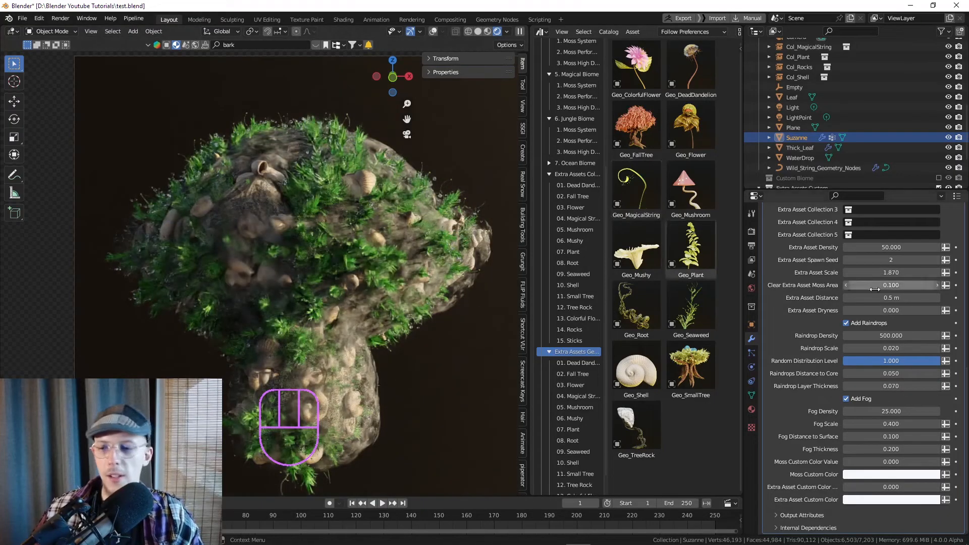
Try a Fog Scale of 0.1 and undo the change.
{"action": "left_click", "coordinate": [924, 421]}
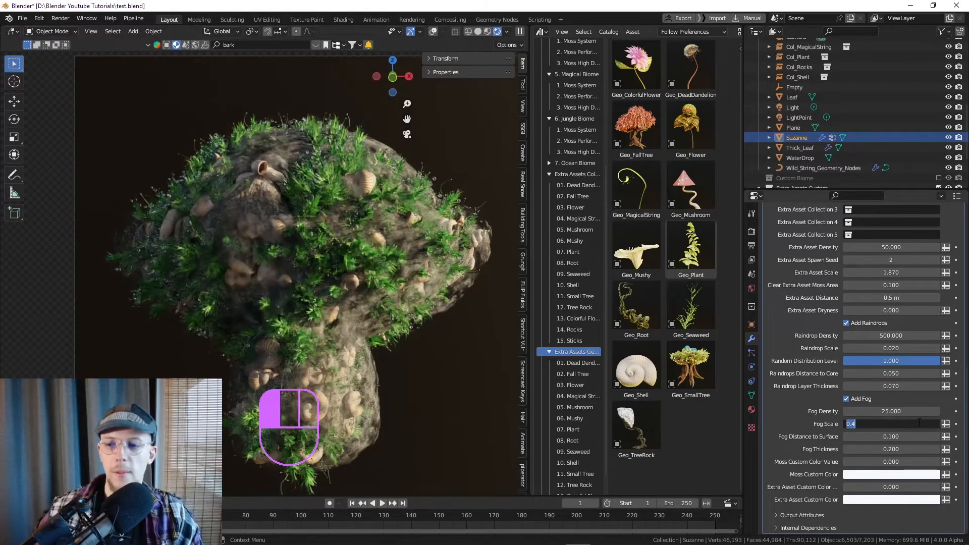
{"action": "type", "text": ".1"}
{"action": "key", "text": "Return"}
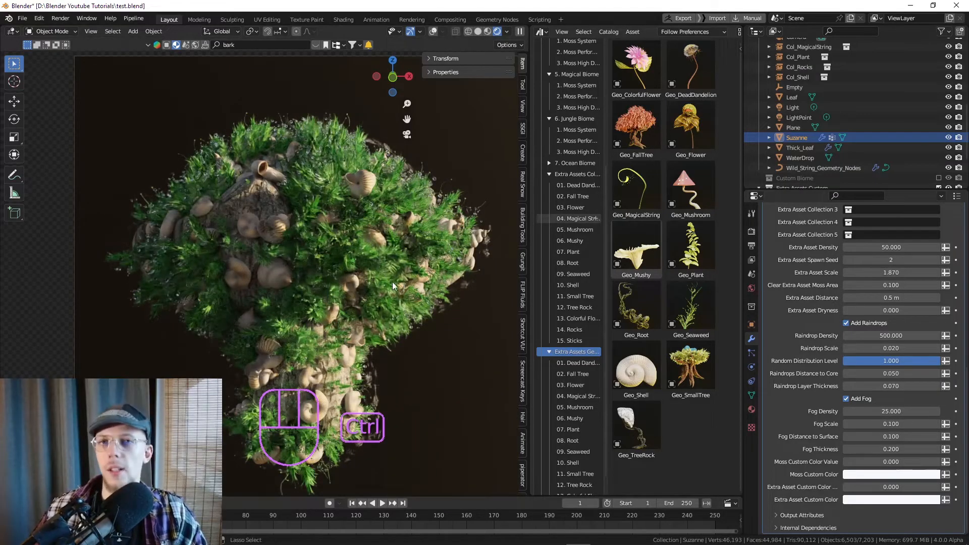
{"action": "key", "text": "ctrl+z"}
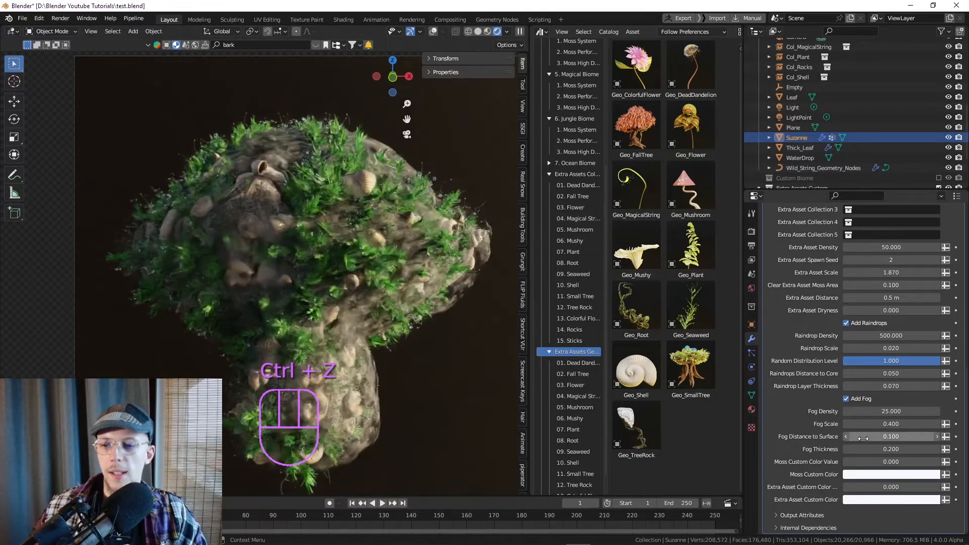
Set Fog Distance to Surface to 0.2.
{"action": "left_click", "coordinate": [869, 437]}
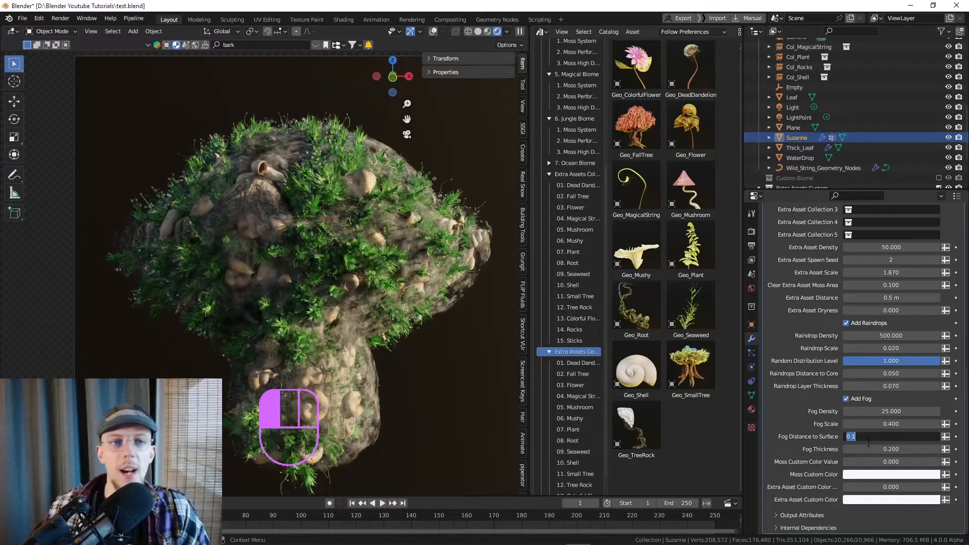
{"action": "type", "text": ".2"}
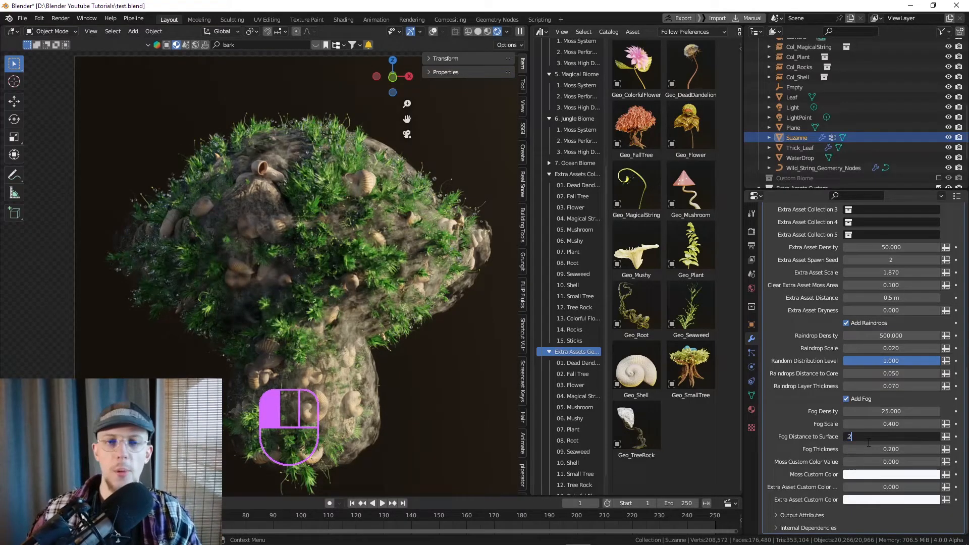
{"action": "left_click", "coordinate": [868, 442]}
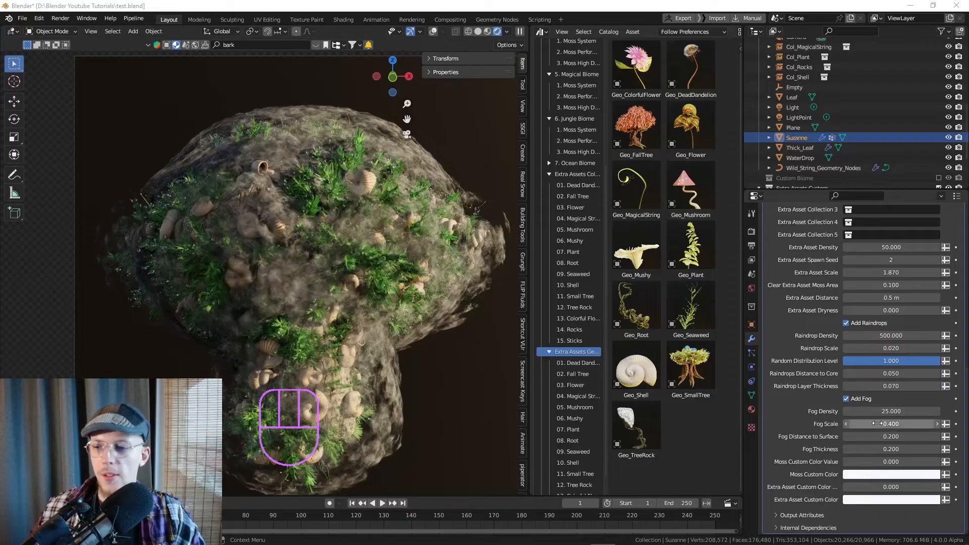
Disable Add Fog and Add Raindrops in the moss modifier and look over the plain moss on the head.
{"action": "left_click", "coordinate": [846, 399]}
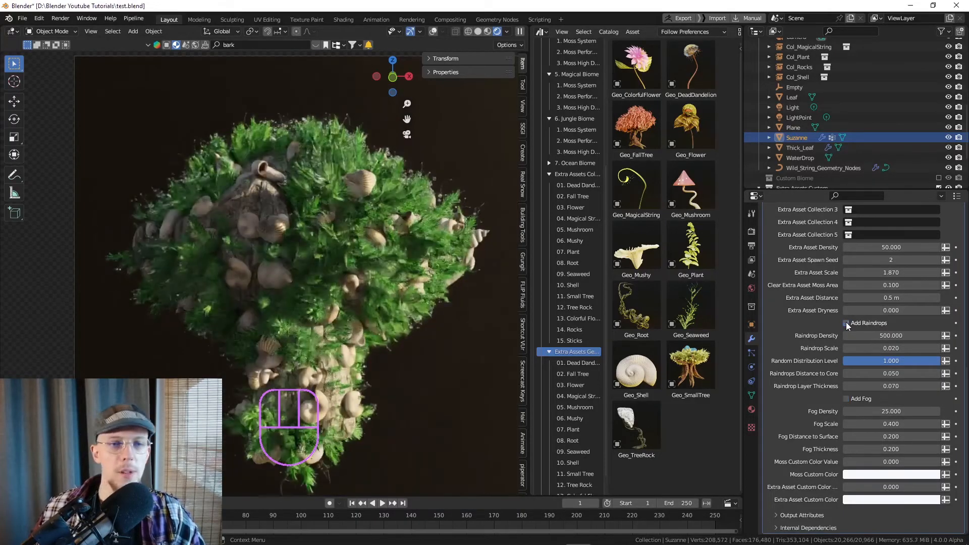
{"action": "left_click", "coordinate": [846, 323]}
{"action": "scroll", "coordinate": [332, 289], "scroll_direction": "up", "scroll_amount": 1}
{"action": "middle_click_drag", "start_coordinate": [331, 290], "coordinate": [385, 276], "text": "shift"}
{"action": "scroll", "coordinate": [322, 264], "scroll_direction": "down", "scroll_amount": 2}
{"action": "scroll", "coordinate": [390, 289], "scroll_direction": "up", "scroll_amount": 1}
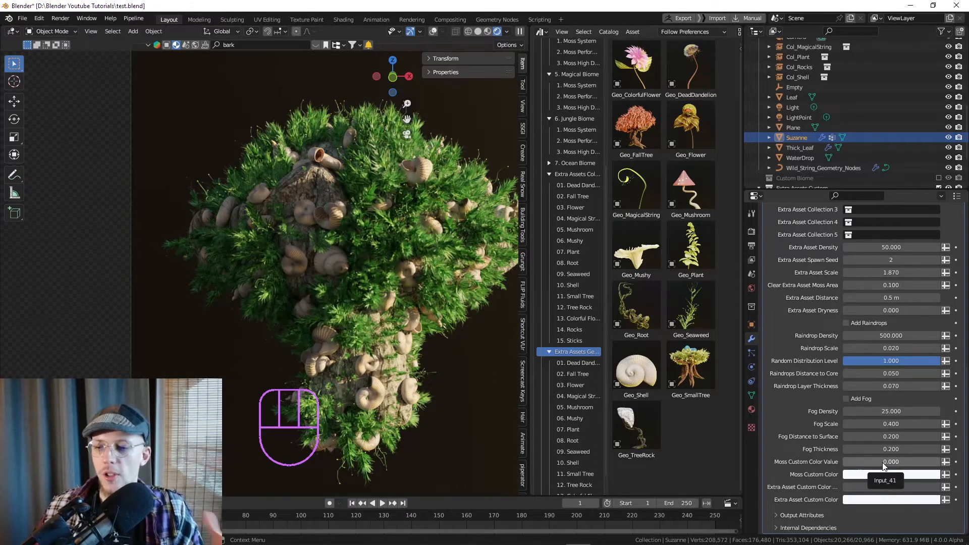
Set Moss Custom Color Value to 1, try magenta as the Moss Custom Color and settle on a very pale yellow-green.
{"action": "left_click_drag", "start_coordinate": [884, 466], "coordinate": [929, 466]}
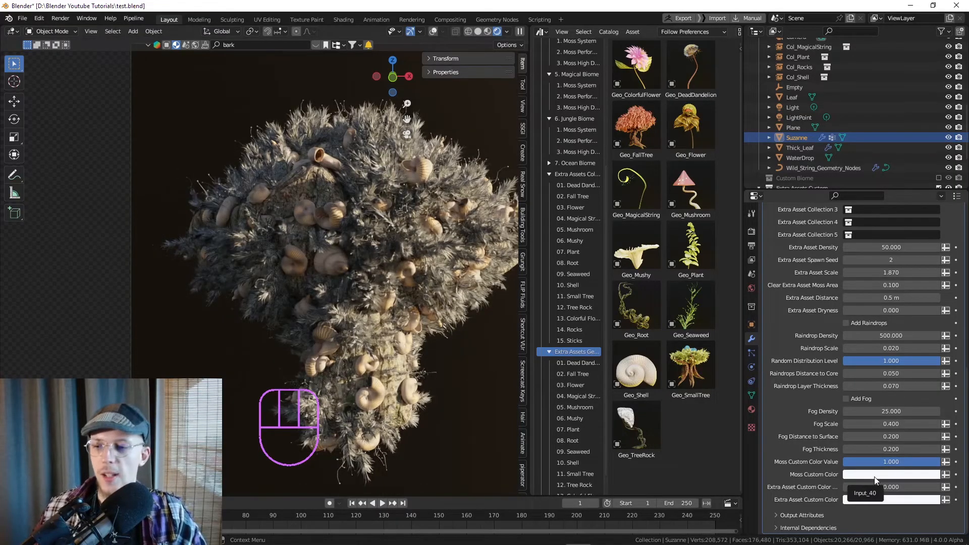
{"action": "left_click", "coordinate": [875, 475]}
{"action": "mouse_move", "coordinate": [891, 329]}
{"action": "left_mouse_down"}
{"action": "mouse_move", "coordinate": [874, 381]}
{"action": "mouse_move", "coordinate": [863, 374]}
{"action": "mouse_move", "coordinate": [898, 369]}
{"action": "mouse_move", "coordinate": [905, 384]}
{"action": "left_mouse_up"}
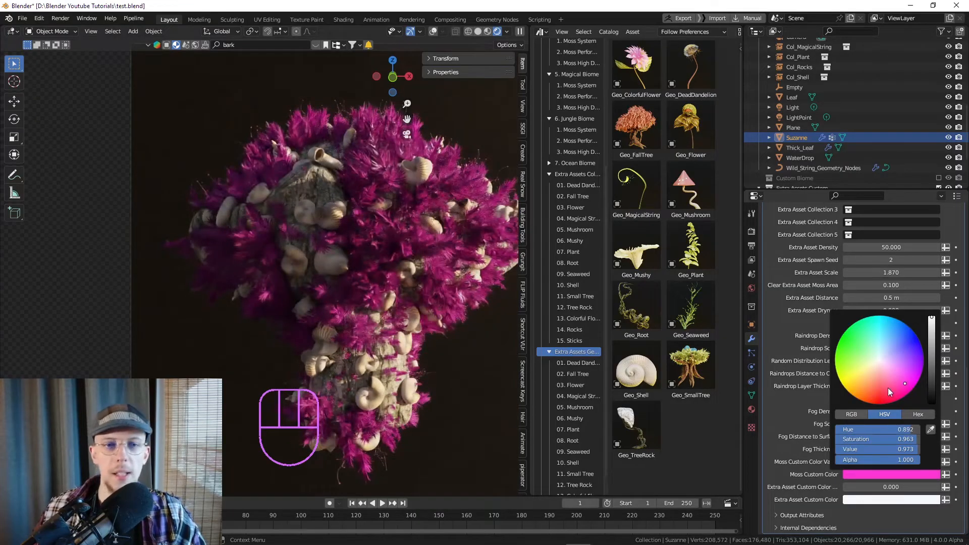
{"action": "left_click", "coordinate": [879, 360]}
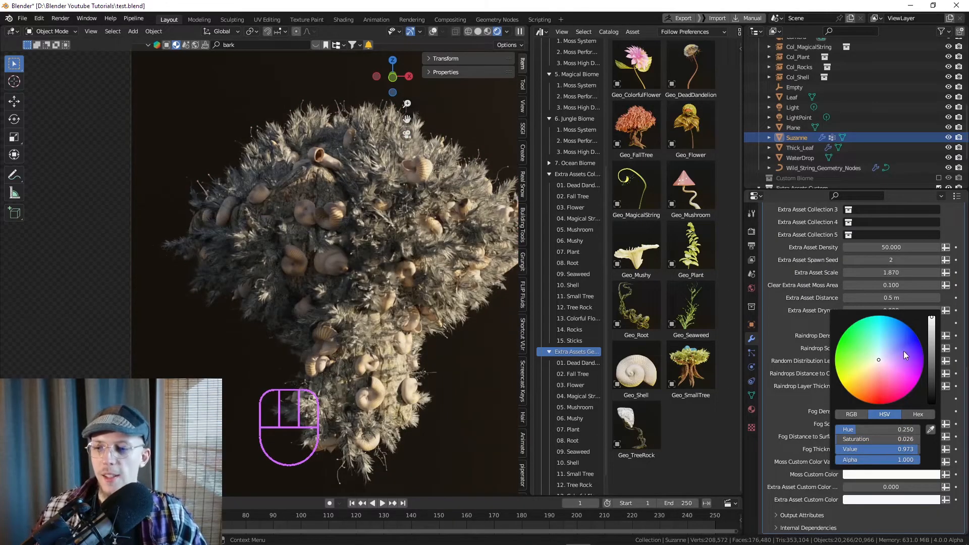
{"action": "mouse_move", "coordinate": [879, 360]}
{"action": "left_mouse_down"}
{"action": "mouse_move", "coordinate": [876, 374]}
{"action": "mouse_move", "coordinate": [876, 362]}
{"action": "left_mouse_up"}
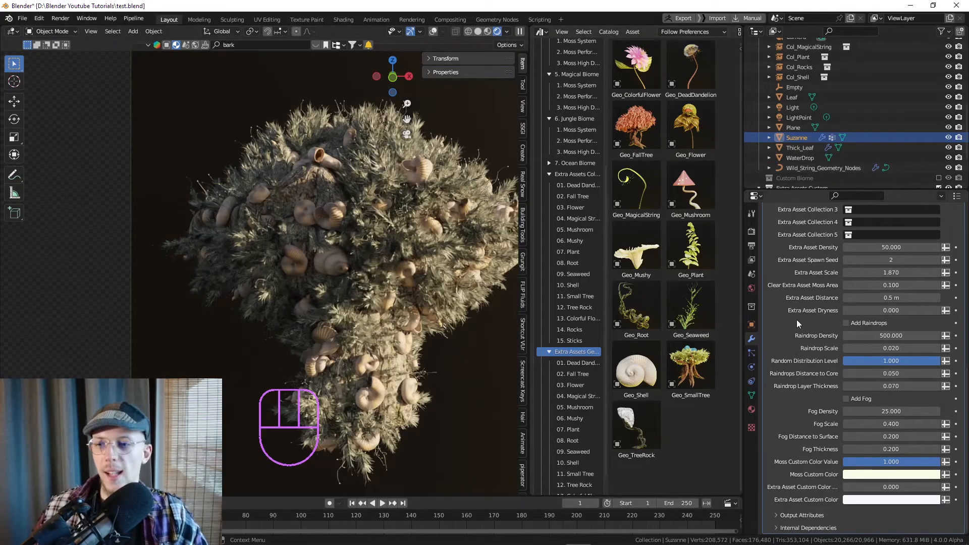
Assign Col_Plant as Extra Asset Collection 2 and set Extra Asset Scale to 2.5.
{"action": "scroll", "coordinate": [797, 319], "scroll_direction": "up", "scroll_amount": 5}
{"action": "left_click", "coordinate": [868, 298]}
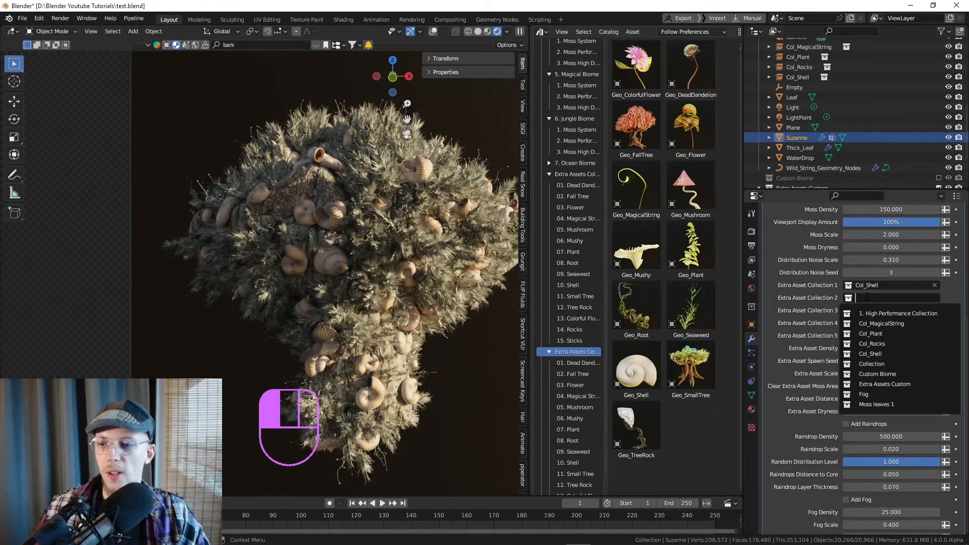
{"action": "left_click", "coordinate": [881, 332]}
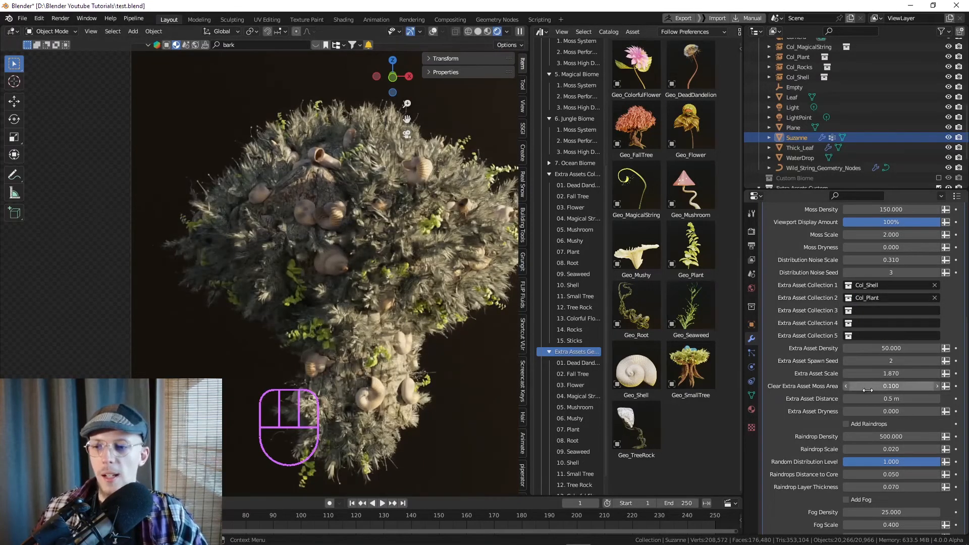
{"action": "left_click", "coordinate": [898, 373]}
{"action": "type", "text": "2"}
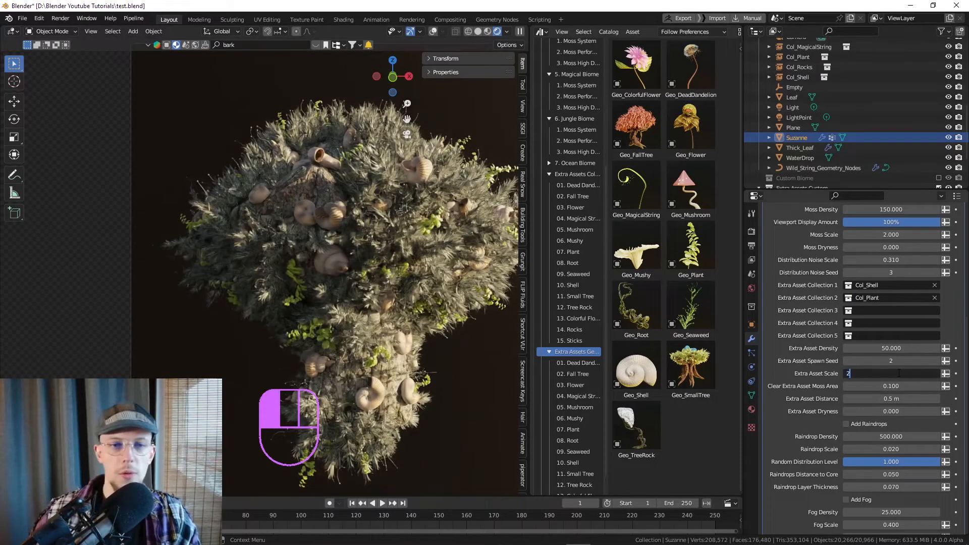
{"action": "type", "text": ".5"}
{"action": "key", "text": "Return"}
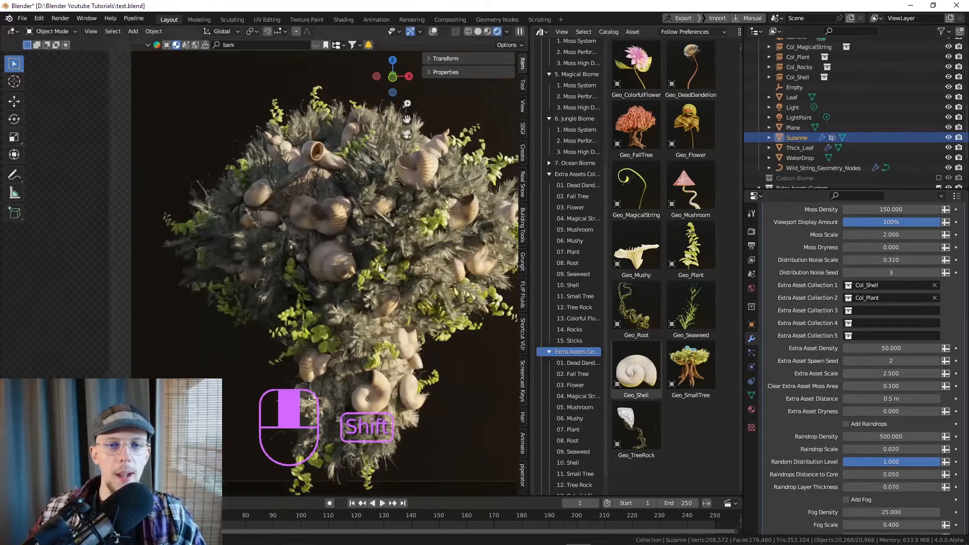
{"action": "middle_click_drag", "start_coordinate": [378, 265], "coordinate": [359, 256], "text": "shift"}
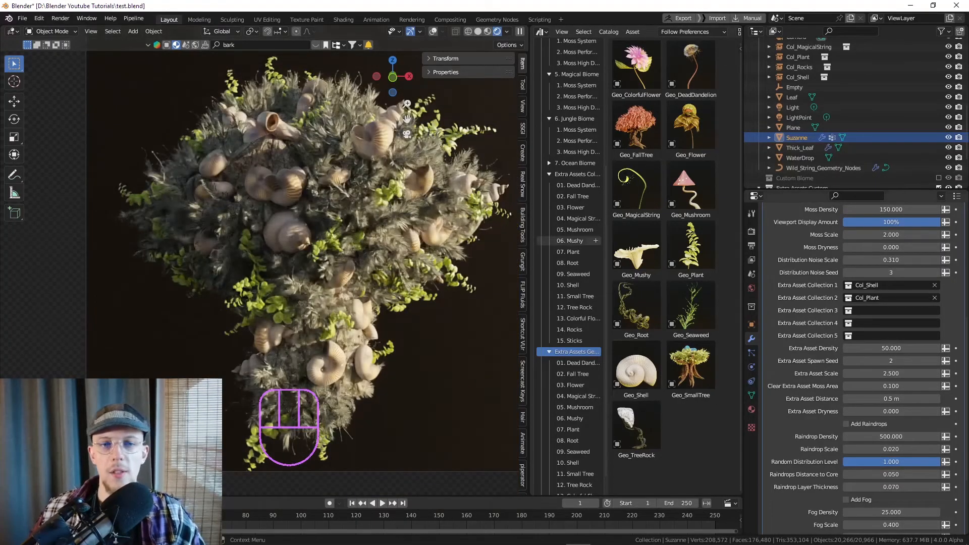
Set the Extra Asset Custom Color value to 1 and give the shells and plants a violet custom color.
{"action": "scroll", "coordinate": [964, 391], "scroll_direction": "down", "scroll_amount": 5}
{"action": "left_click", "coordinate": [890, 487]}
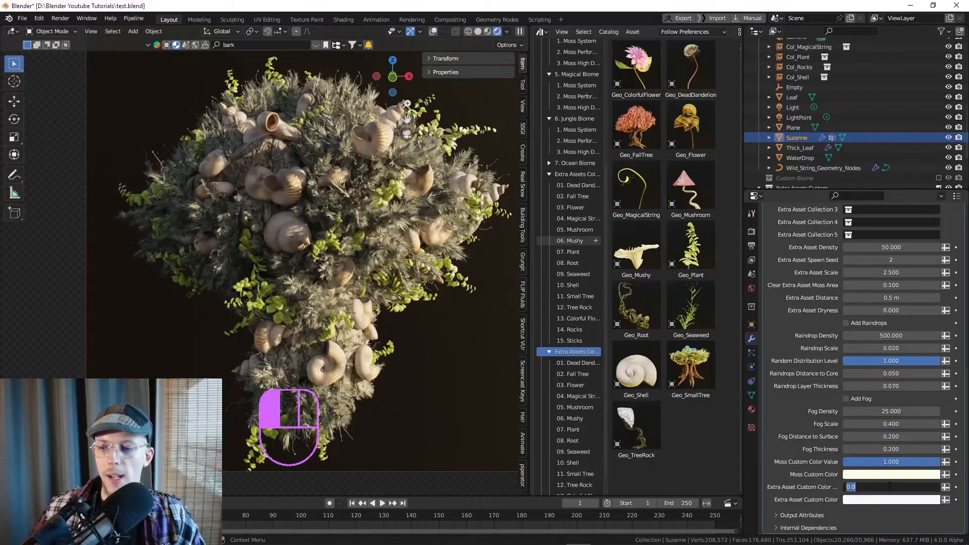
{"action": "type", "text": "1"}
{"action": "key", "text": "Return"}
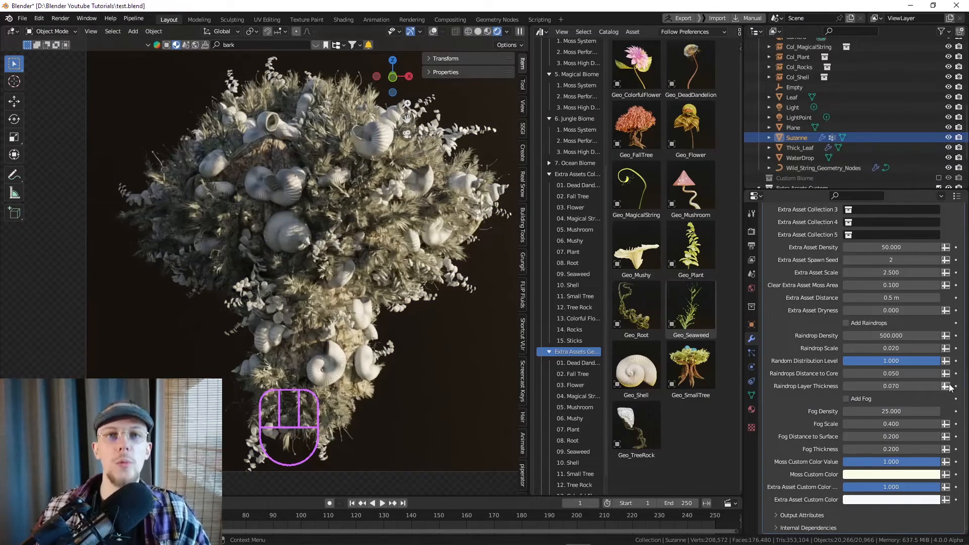
{"action": "left_click", "coordinate": [906, 499]}
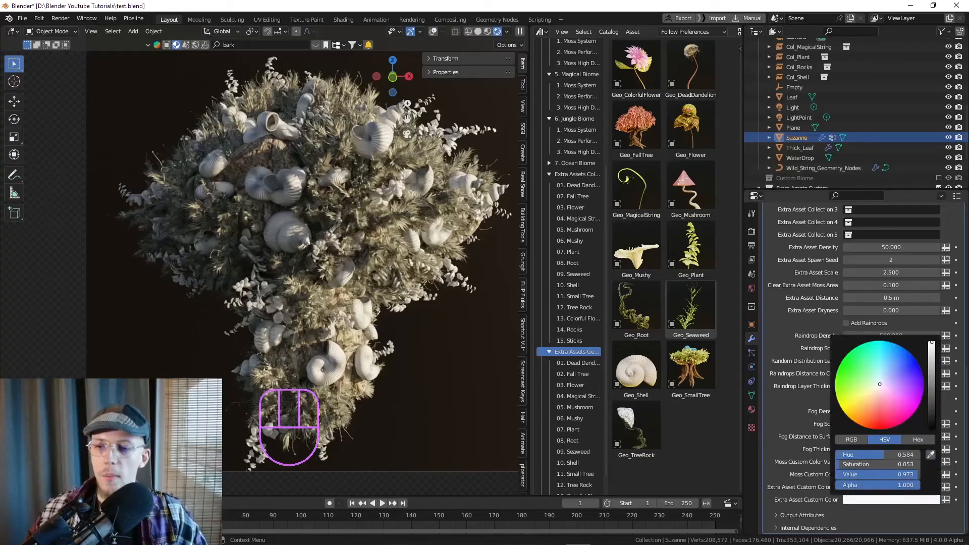
{"action": "left_click", "coordinate": [891, 410]}
{"action": "left_click", "coordinate": [874, 383]}
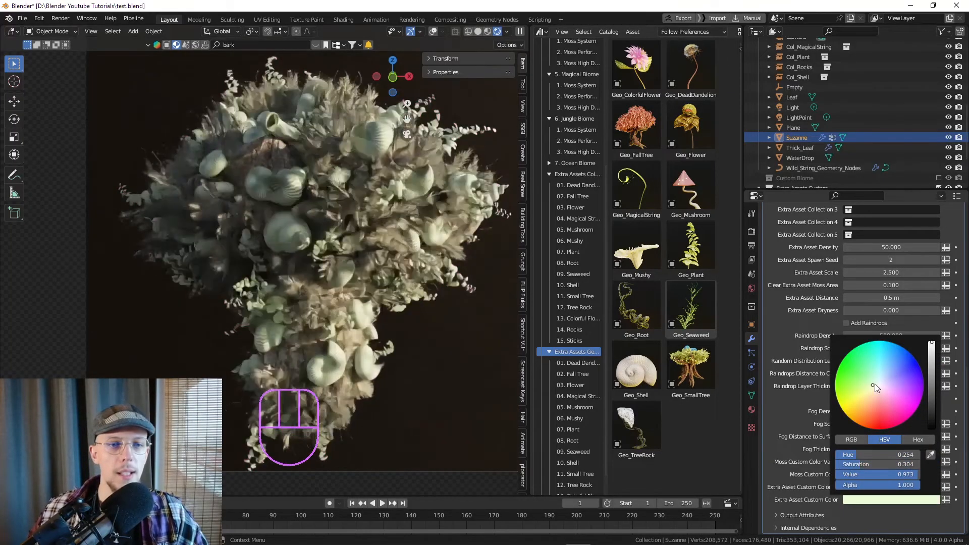
{"action": "left_click", "coordinate": [905, 358]}
{"action": "left_click", "coordinate": [897, 376]}
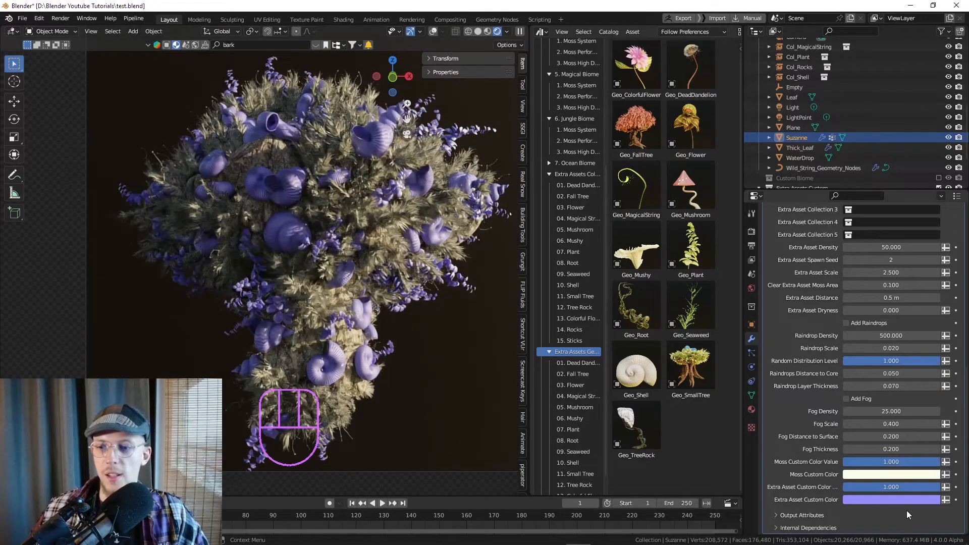
Set the Extra Asset Custom Color value to 0.5 and change the Extra Asset Custom Color to orange.
{"action": "left_click", "coordinate": [915, 487]}
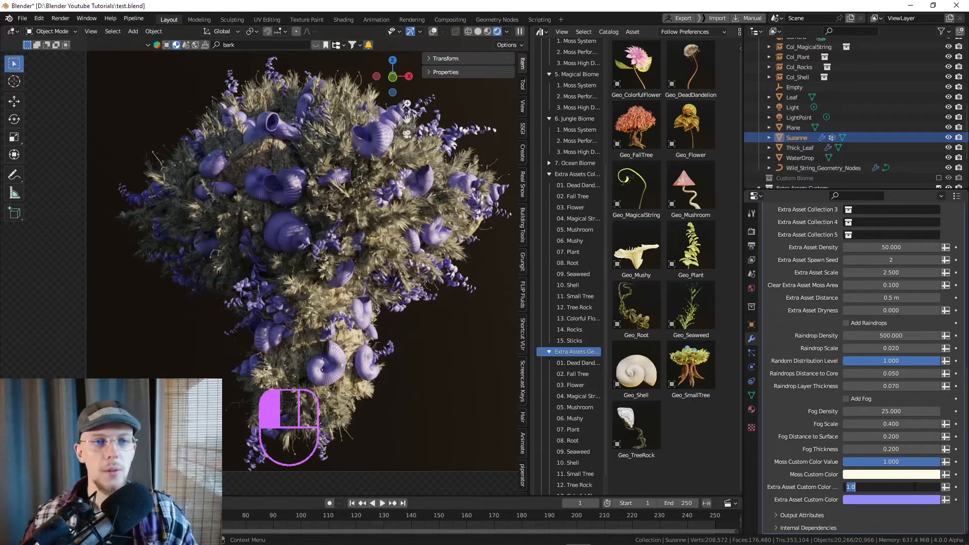
{"action": "key", "text": "BackSpace"}
{"action": "key", "text": "Return"}
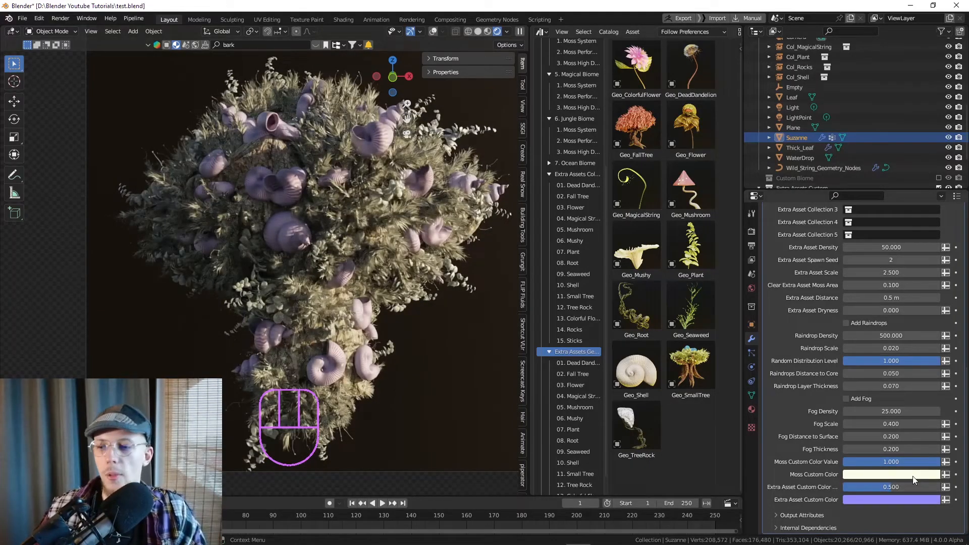
{"action": "left_click", "coordinate": [898, 499]}
{"action": "left_click", "coordinate": [853, 385]}
{"action": "left_click", "coordinate": [861, 407]}
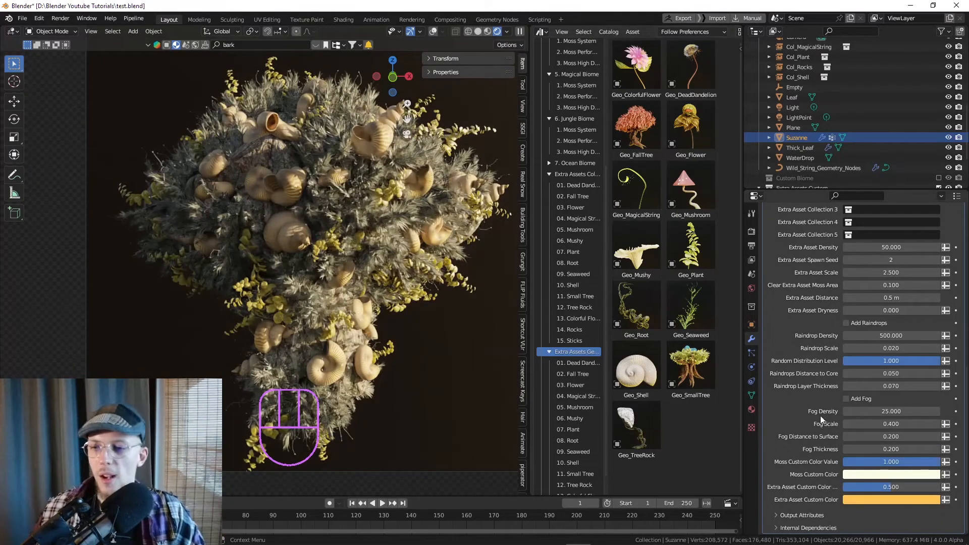
Remove the Fresh Soft & Green modifier and apply the 5. Magical Pink & Purple moss asset to the monkey head.
{"action": "scroll", "coordinate": [820, 416], "scroll_direction": "up", "scroll_amount": 10}
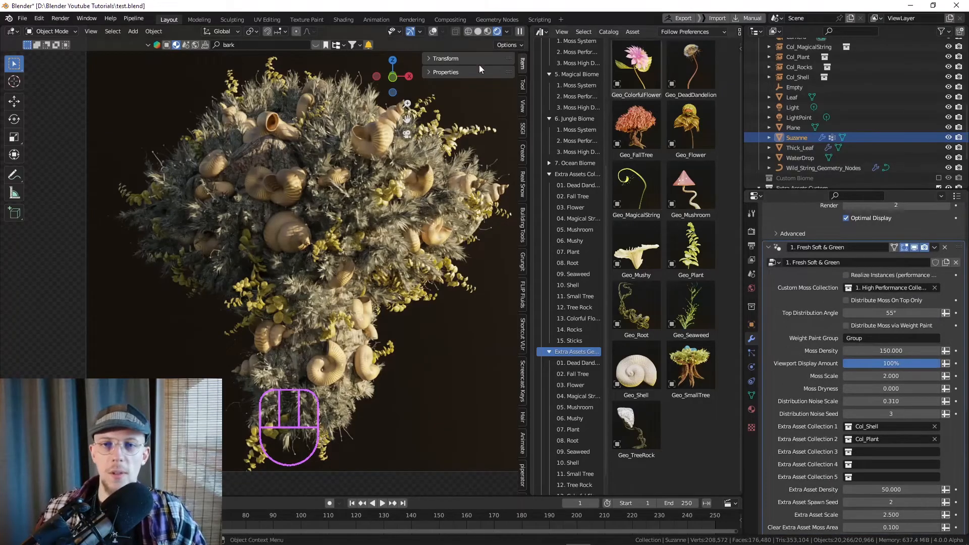
{"action": "scroll", "coordinate": [579, 211], "scroll_direction": "up", "scroll_amount": 4}
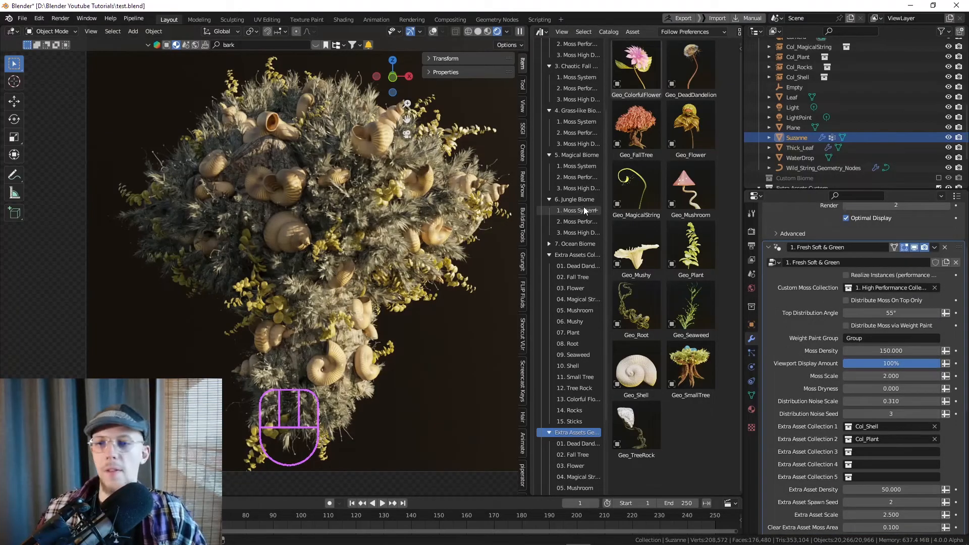
{"action": "scroll", "coordinate": [570, 232], "scroll_direction": "up", "scroll_amount": 5}
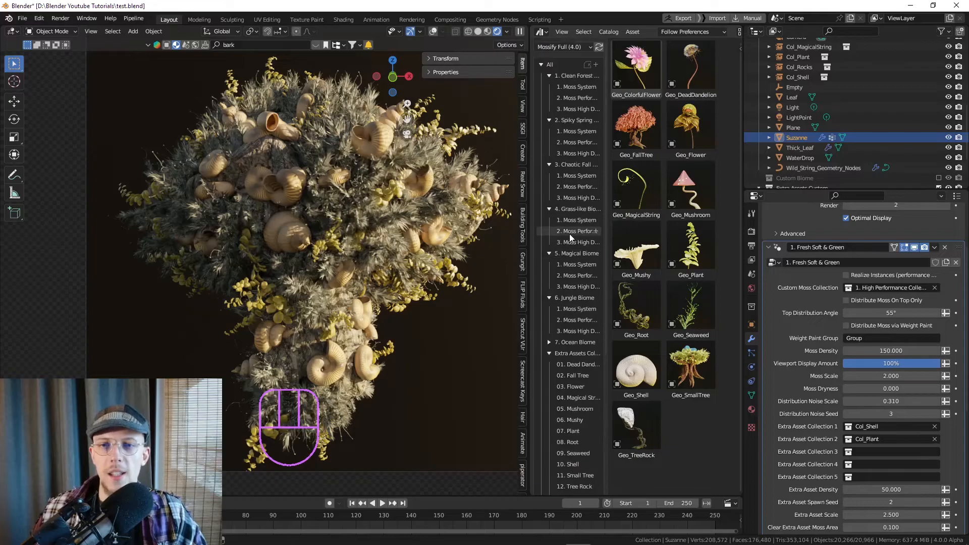
{"action": "left_click", "coordinate": [945, 248]}
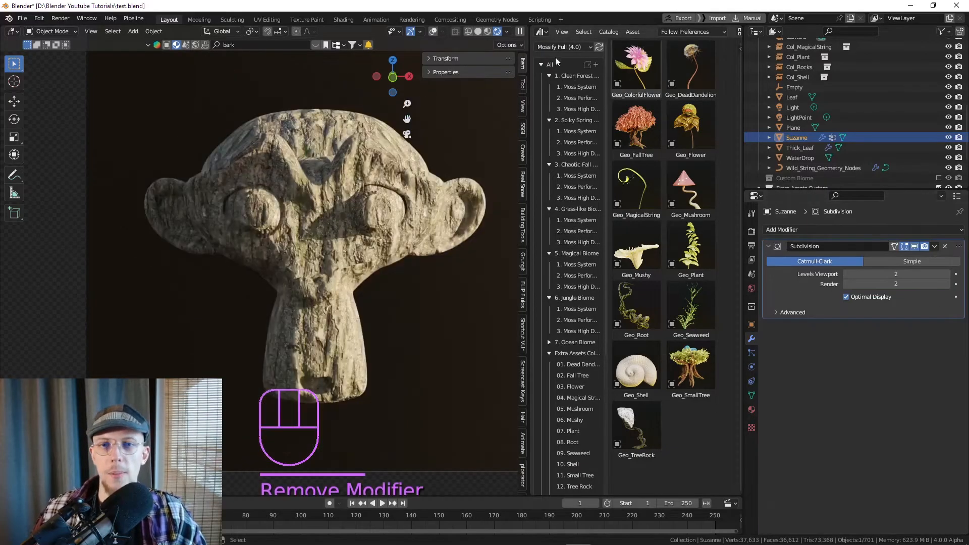
{"action": "left_click", "coordinate": [550, 64]}
{"action": "left_click_drag", "start_coordinate": [636, 184], "coordinate": [264, 198]}
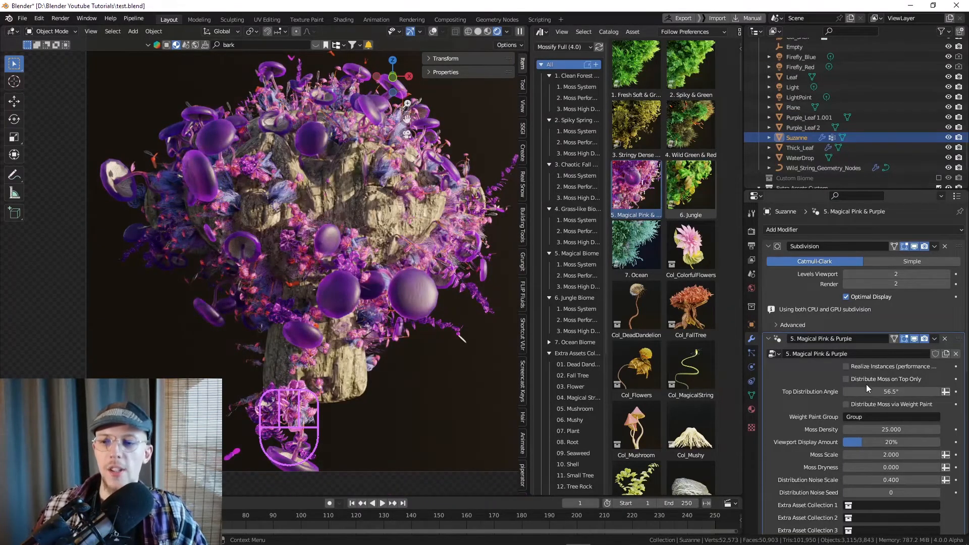
Reselect the monkey head and set the Magical Pink & Purple moss's Viewport Display Amount to 100%.
{"action": "left_click", "coordinate": [623, 68]}
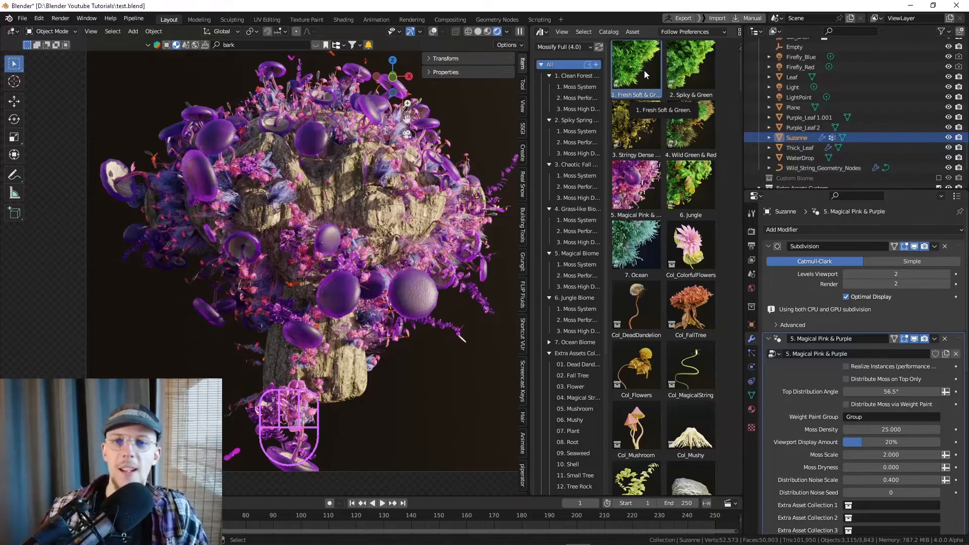
{"action": "left_click", "coordinate": [704, 71]}
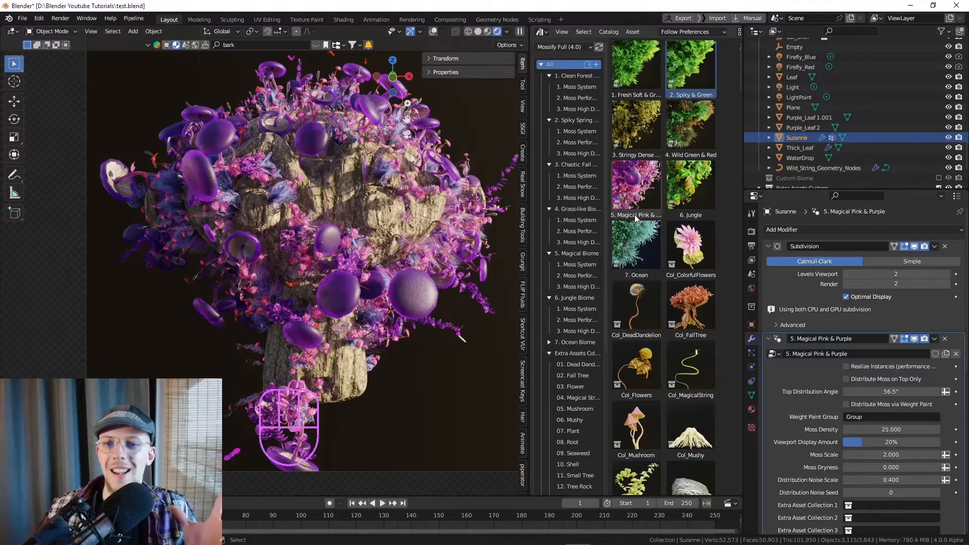
{"action": "left_click", "coordinate": [275, 139]}
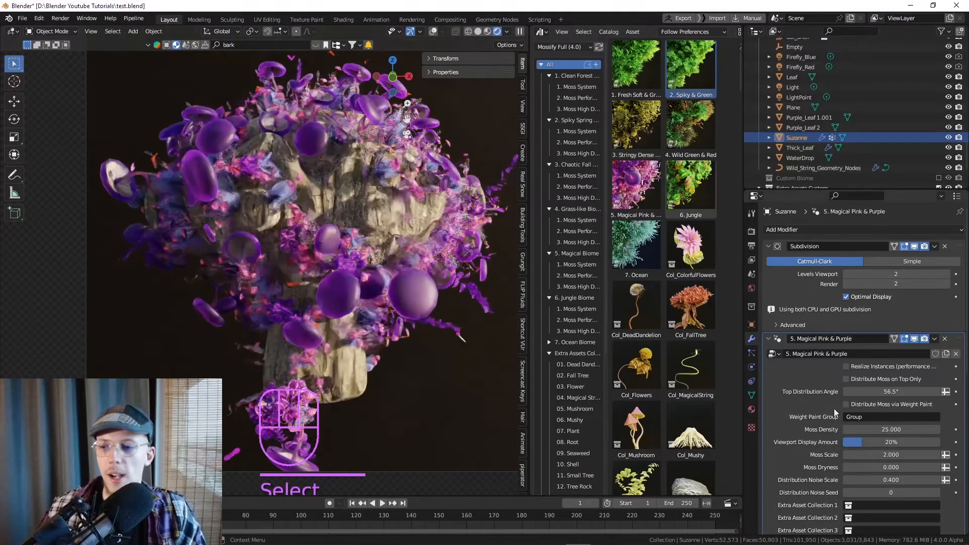
{"action": "left_click_drag", "start_coordinate": [882, 446], "coordinate": [942, 444]}
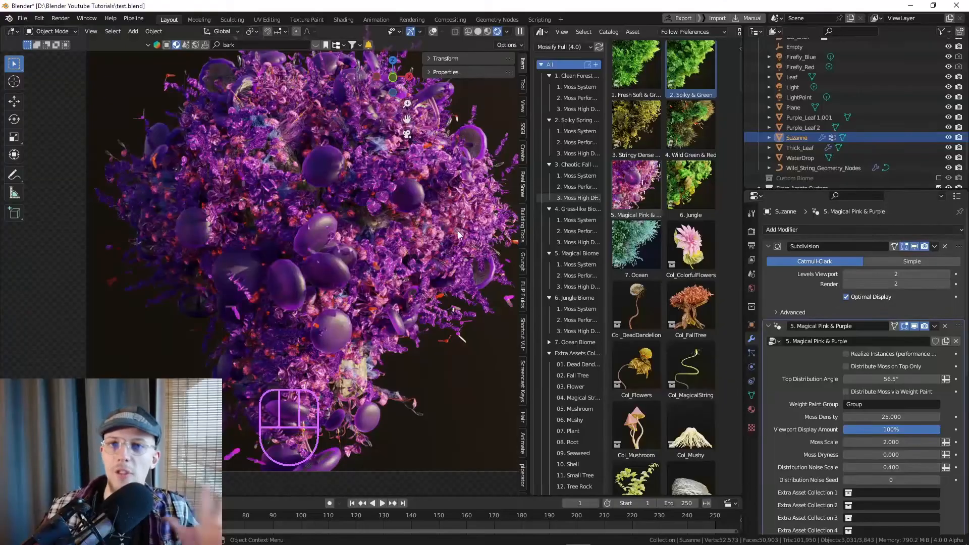
Try a Moss Custom Color Value of 1 on the Magical Pink & Purple moss and set it back to 0.
{"action": "scroll", "coordinate": [892, 378], "scroll_direction": "down", "scroll_amount": 5}
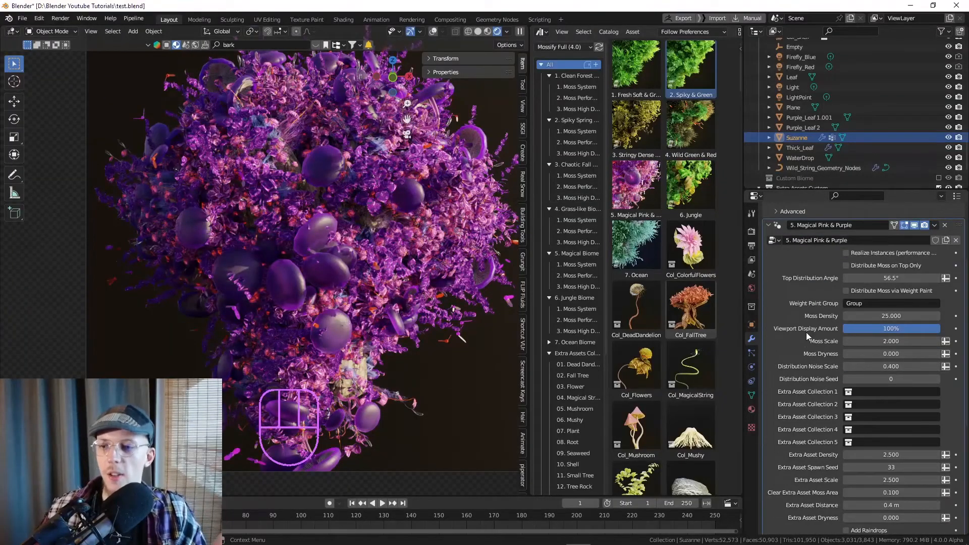
{"action": "scroll", "coordinate": [814, 304], "scroll_direction": "down", "scroll_amount": 10}
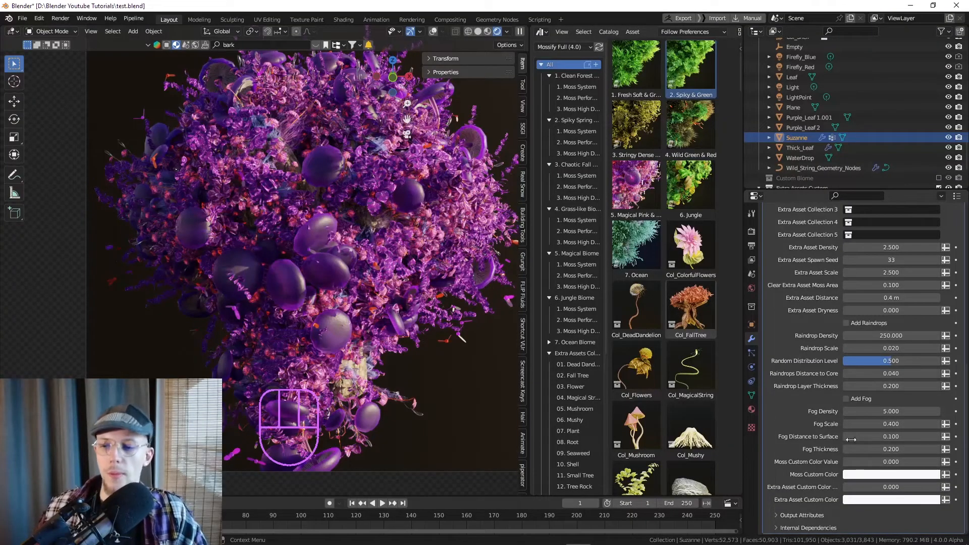
{"action": "left_click", "coordinate": [879, 461]}
{"action": "type", "text": "1"}
{"action": "key", "text": "Return"}
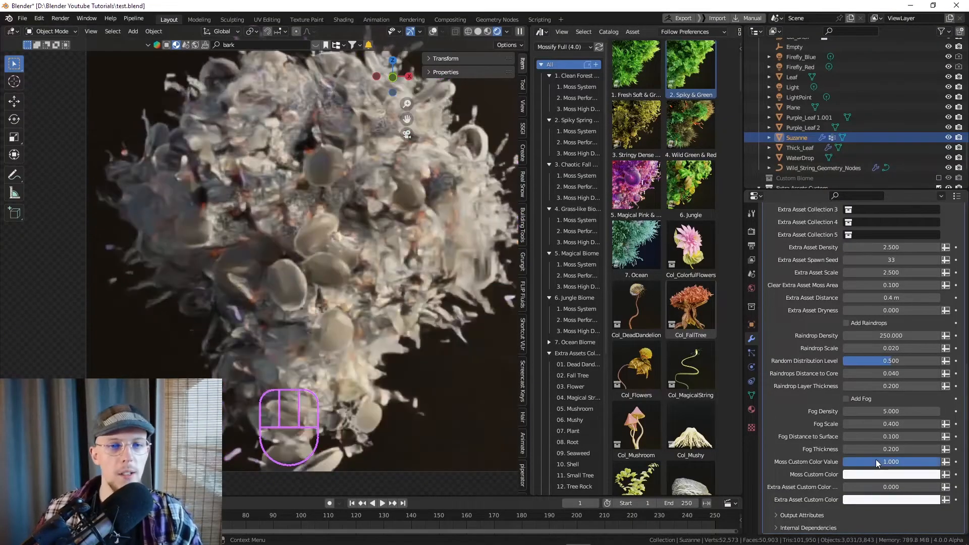
{"action": "left_click", "coordinate": [908, 464]}
{"action": "type", "text": "0-"}
{"action": "key", "text": "Return"}
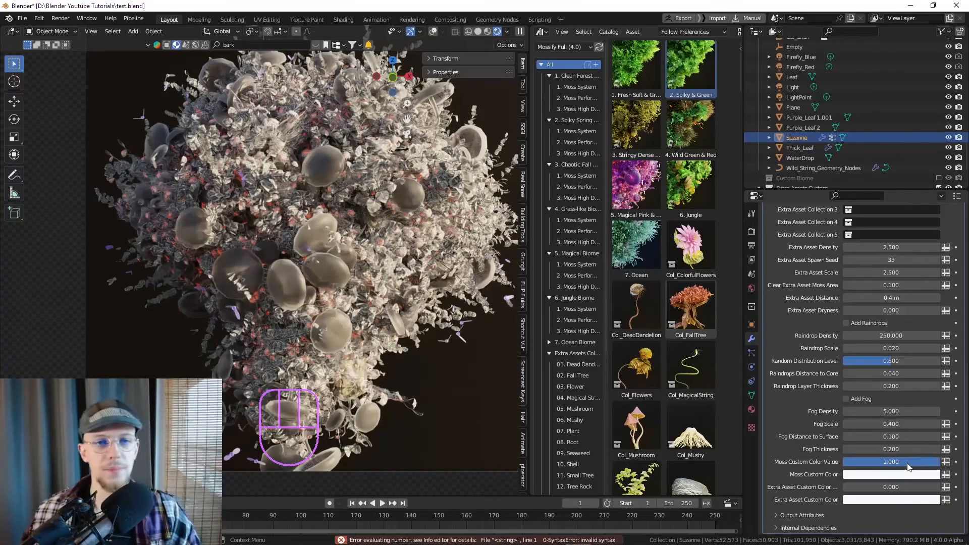
{"action": "left_click", "coordinate": [908, 465]}
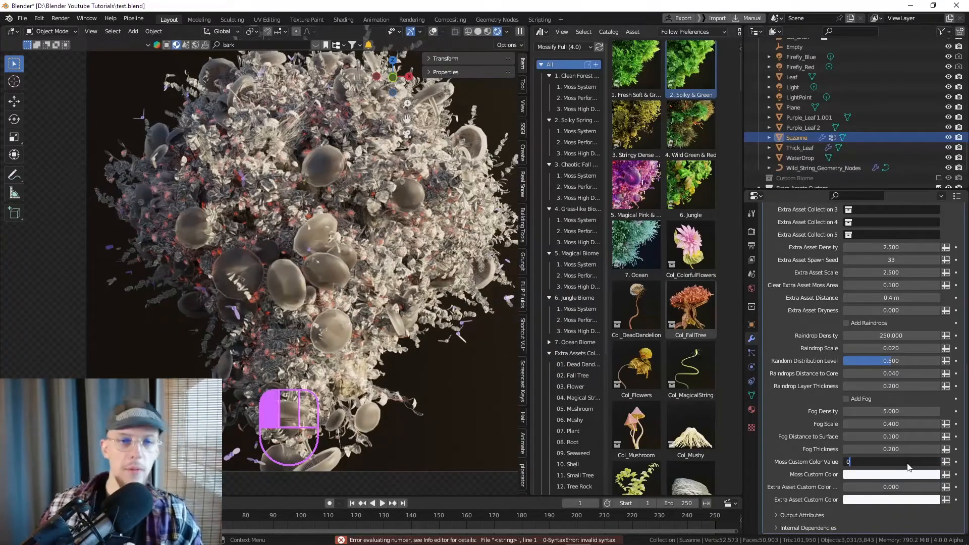
{"action": "key", "text": "Return"}
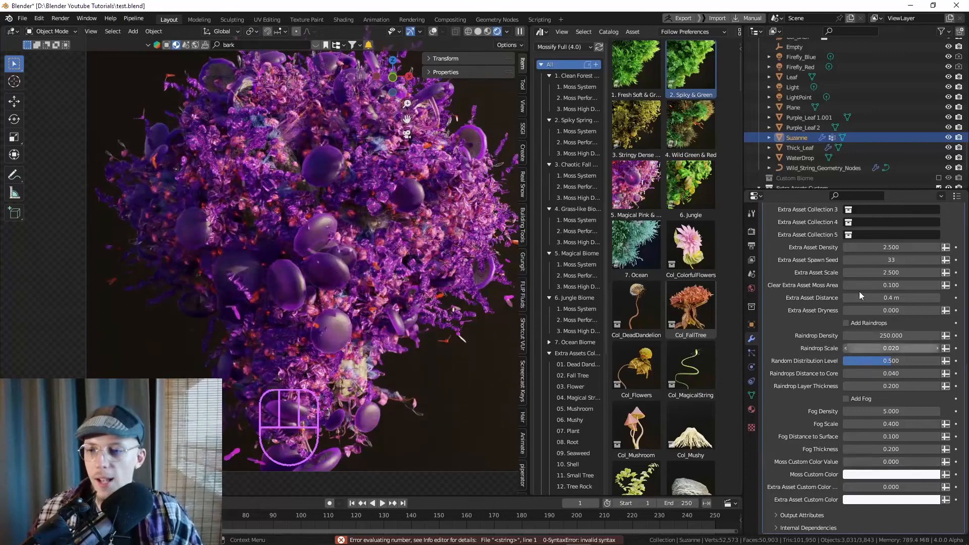
{"action": "scroll", "coordinate": [844, 303], "scroll_direction": "up", "scroll_amount": 3}
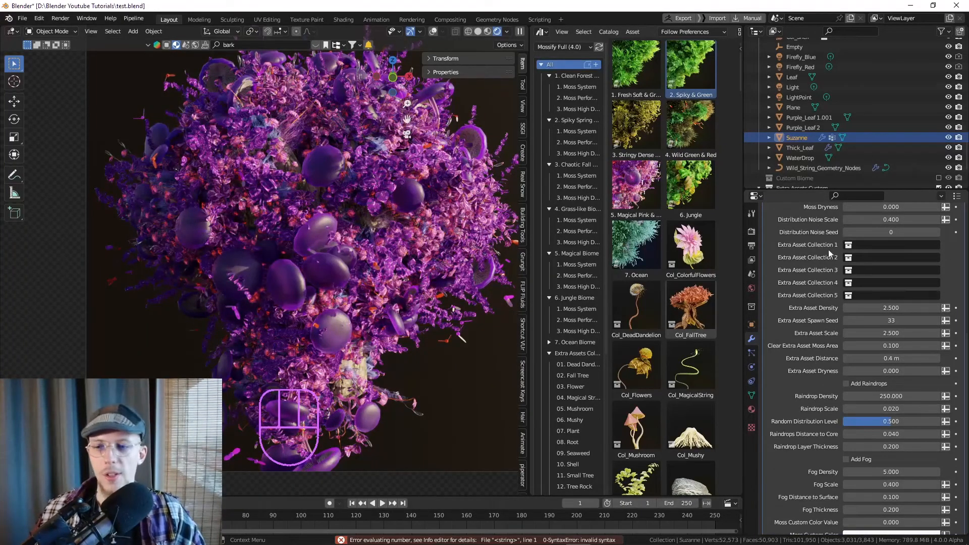
Show the node tree of the Magical Pink & Purple moss in the Geometry Node Editor.
{"action": "left_click", "coordinate": [542, 32]}
{"action": "left_click", "coordinate": [580, 113]}
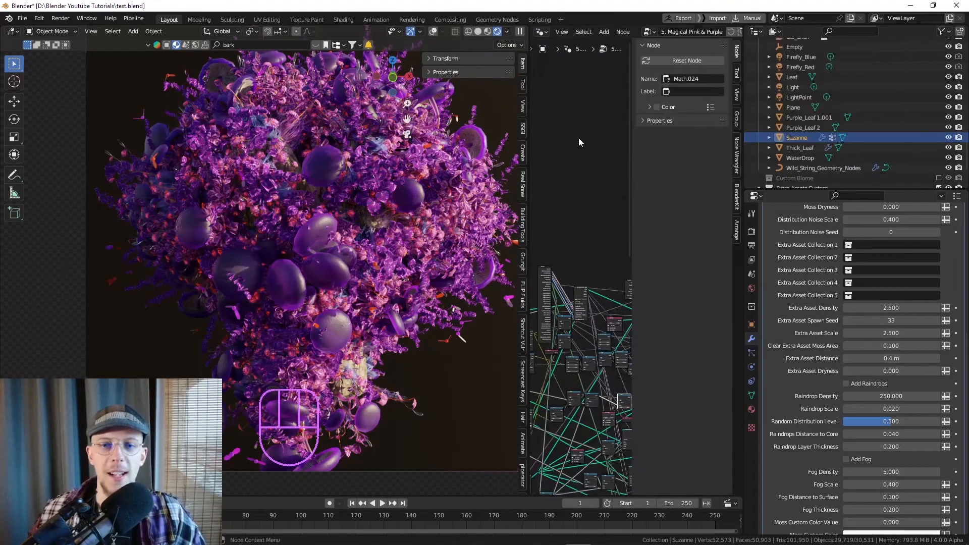
{"action": "left_click", "coordinate": [542, 32]}
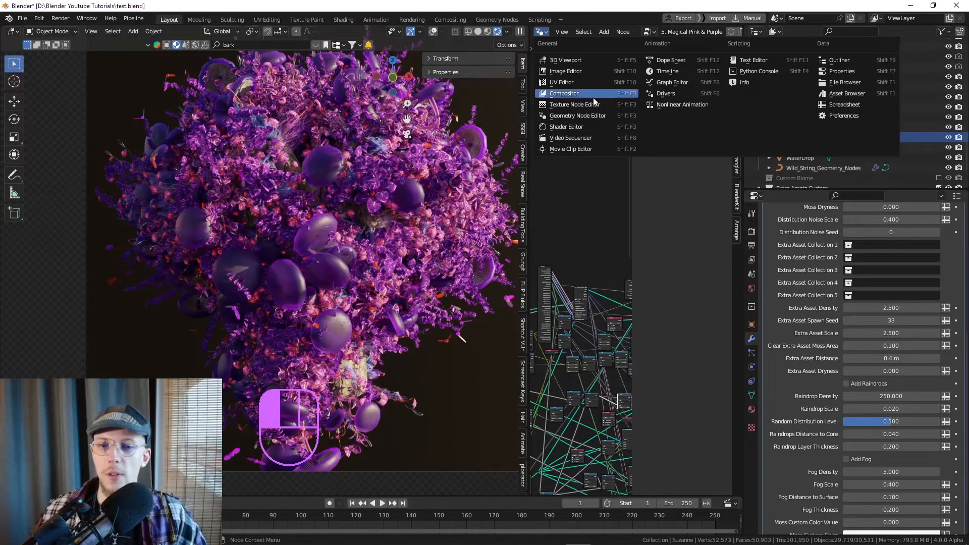
{"action": "left_click", "coordinate": [540, 32]}
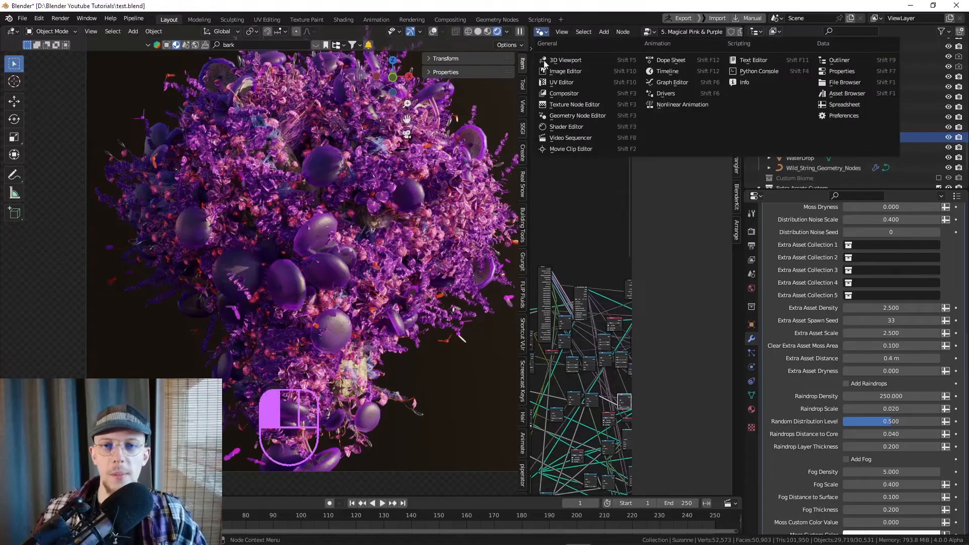
{"action": "left_click", "coordinate": [559, 127]}
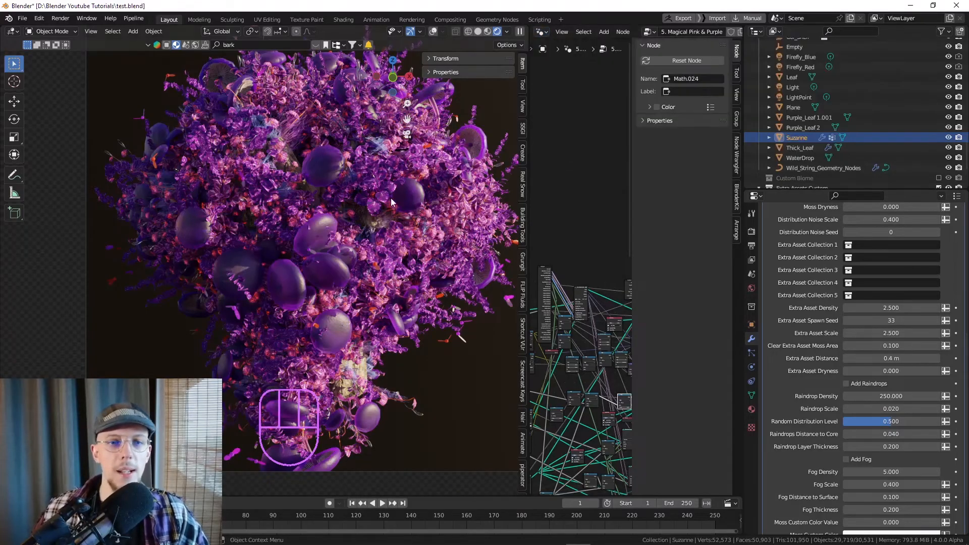
Step the Magical Pink & Purple moss's Distribution Noise Seed up to 7.
{"action": "scroll", "coordinate": [871, 296], "scroll_direction": "up", "scroll_amount": 2}
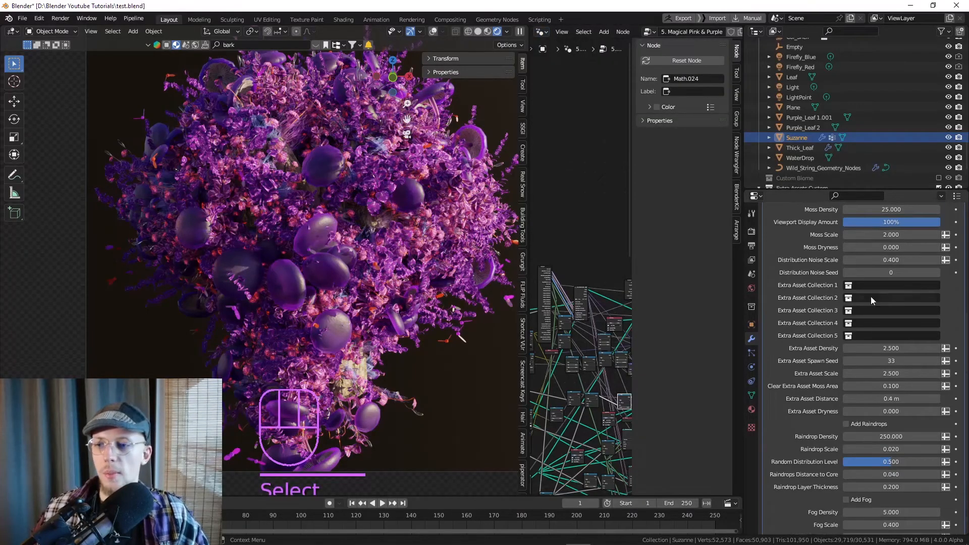
{"action": "left_click", "coordinate": [937, 274]}
{"action": "left_click", "coordinate": [937, 273]}
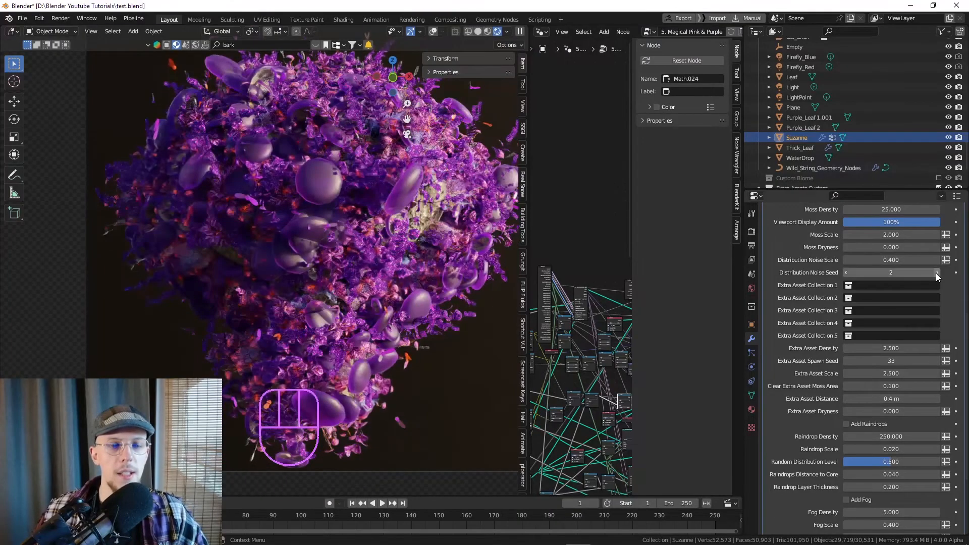
{"action": "left_click", "coordinate": [936, 273]}
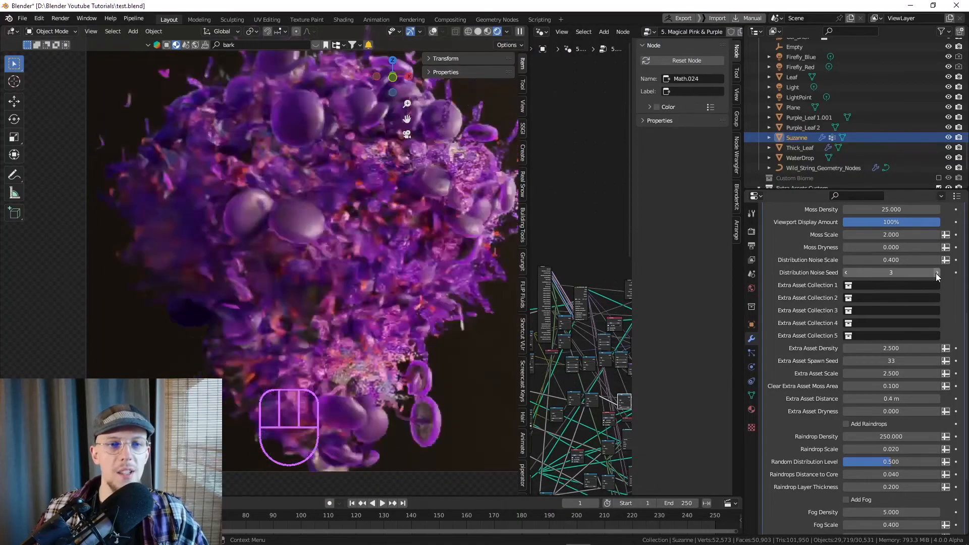
{"action": "left_click", "coordinate": [937, 273]}
{"action": "left_click", "coordinate": [937, 273]}
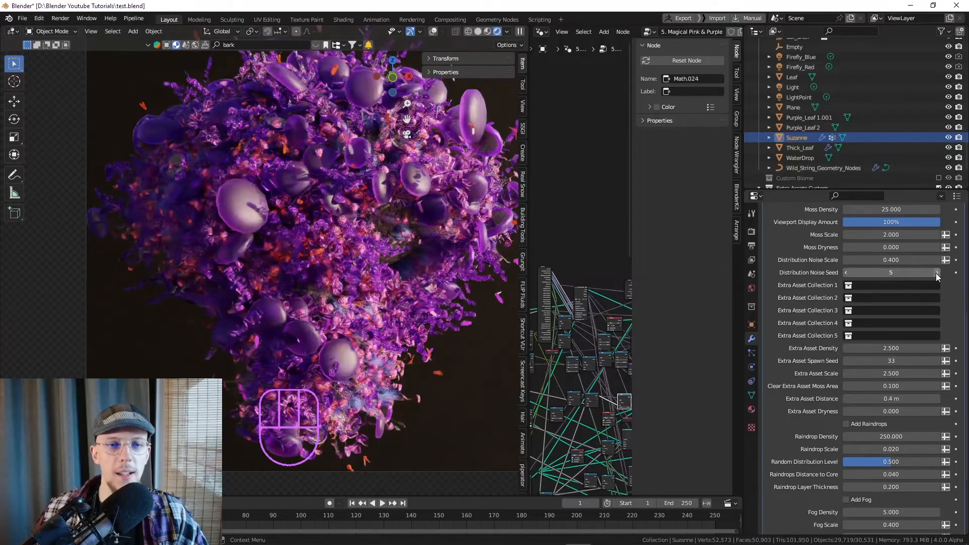
{"action": "left_click", "coordinate": [936, 274]}
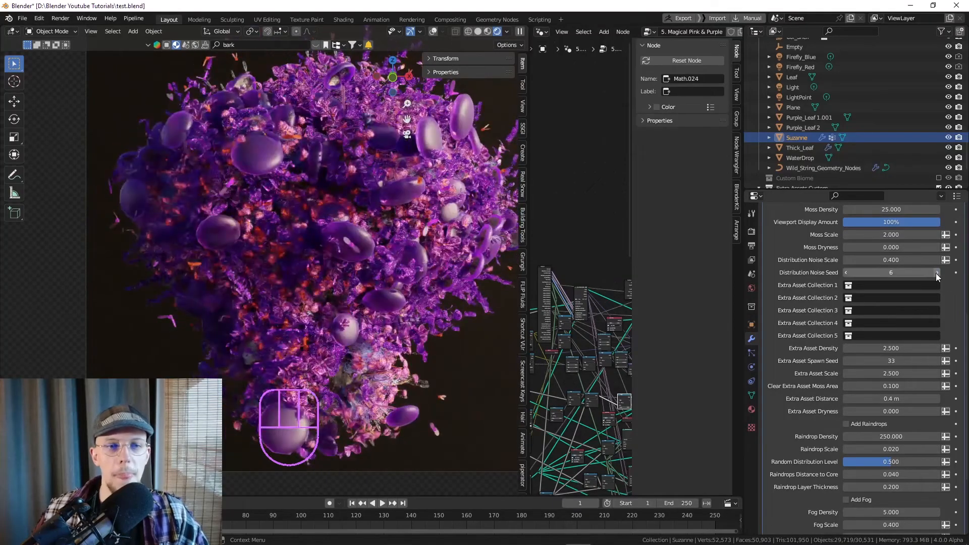
{"action": "left_click", "coordinate": [937, 274]}
{"action": "scroll", "coordinate": [879, 291], "scroll_direction": "up", "scroll_amount": 1}
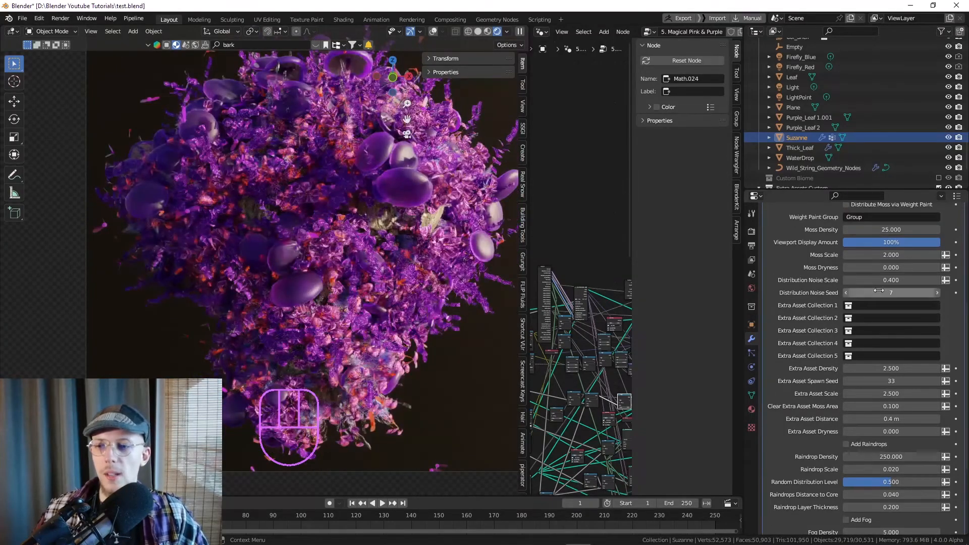
Set the moss's Distribution Noise Scale to 0.1 and raise the Distribution Noise Seed to 12.
{"action": "left_click", "coordinate": [886, 280]}
{"action": "type", "text": ".1"}
{"action": "key", "text": "Return"}
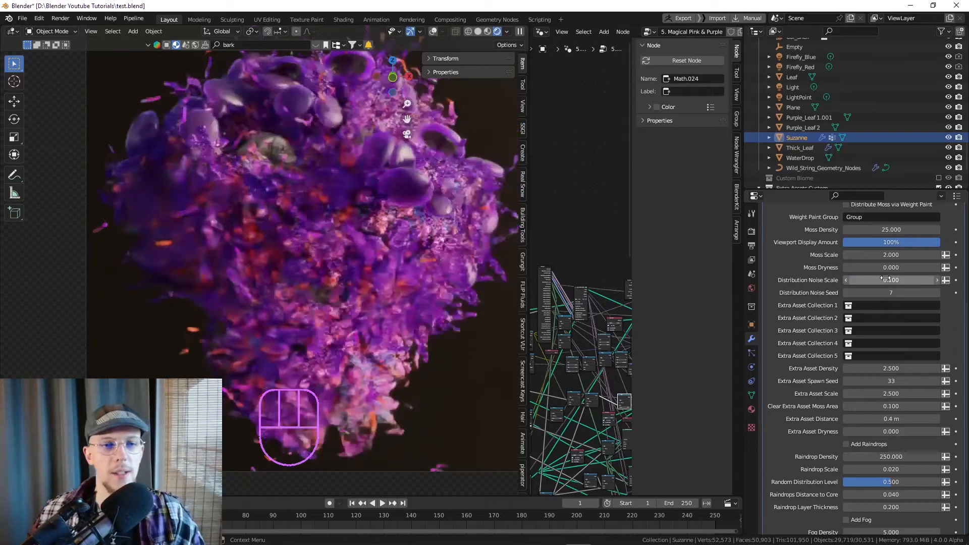
{"action": "left_click", "coordinate": [936, 293]}
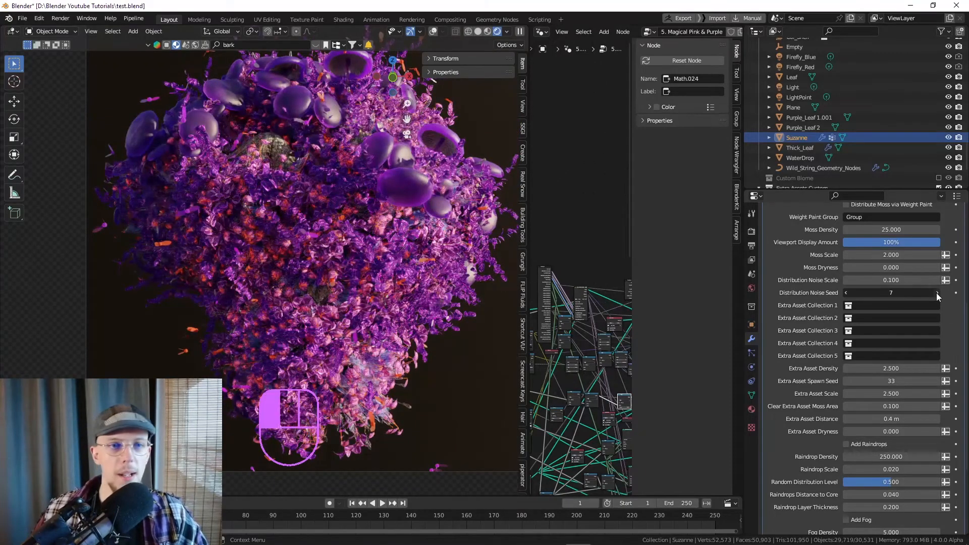
{"action": "left_click", "coordinate": [937, 293]}
{"action": "left_click", "coordinate": [937, 292]}
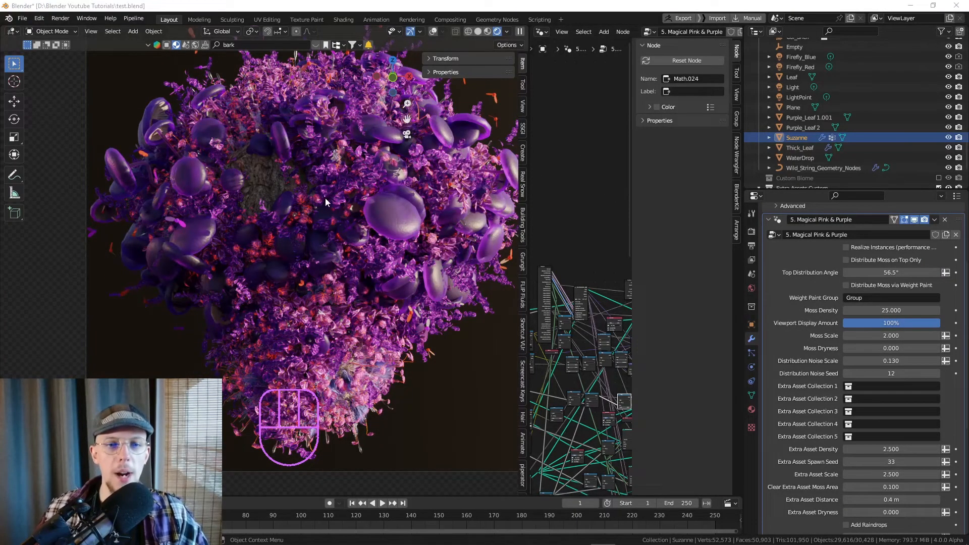
Delete the monkey head and list the high-detail moss assets of the Grass-like Biome.
{"action": "key", "text": "Delete"}
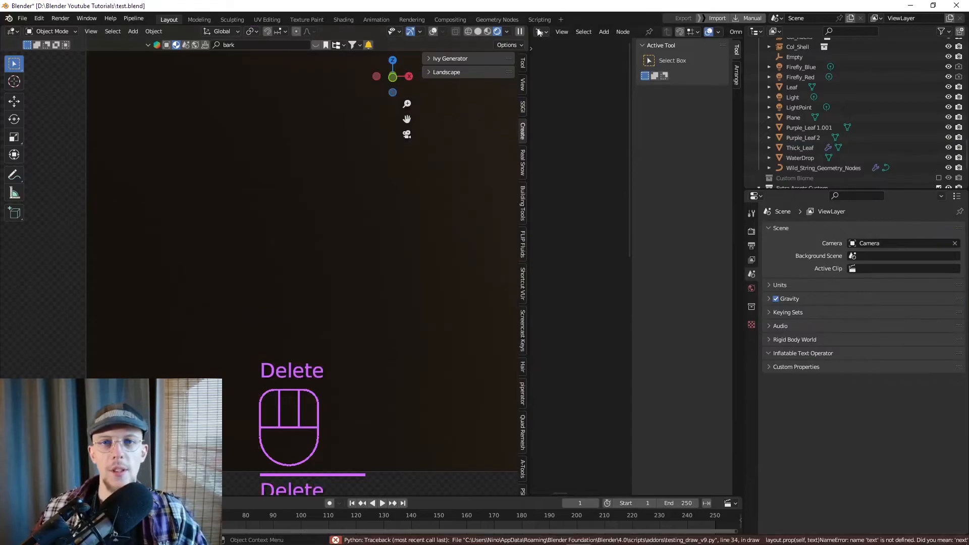
{"action": "left_click", "coordinate": [539, 32]}
{"action": "left_click", "coordinate": [851, 93]}
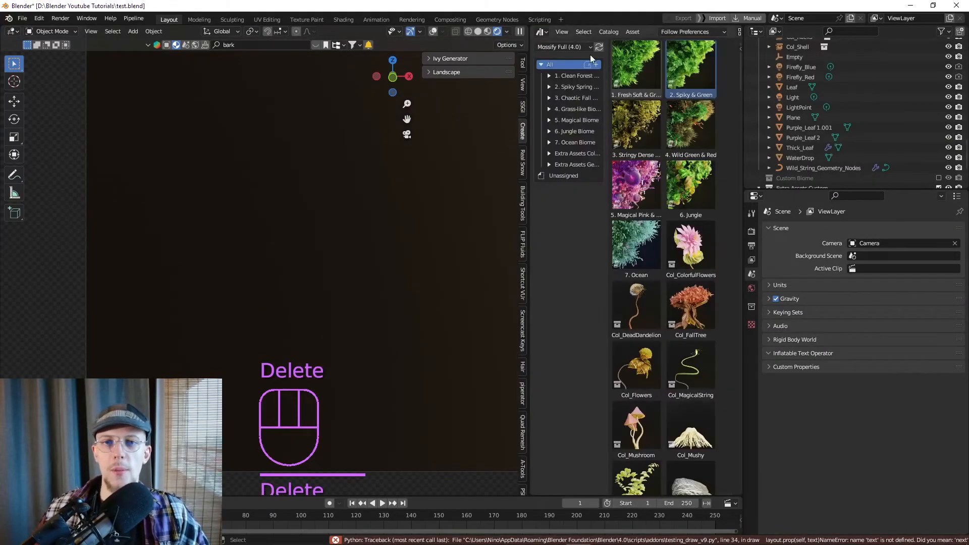
{"action": "left_click", "coordinate": [562, 108]}
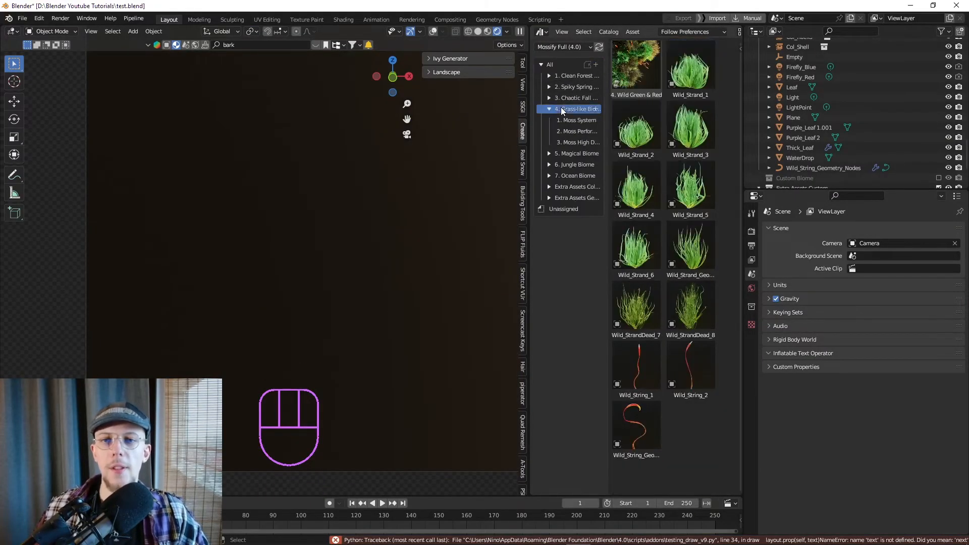
{"action": "left_click", "coordinate": [570, 142]}
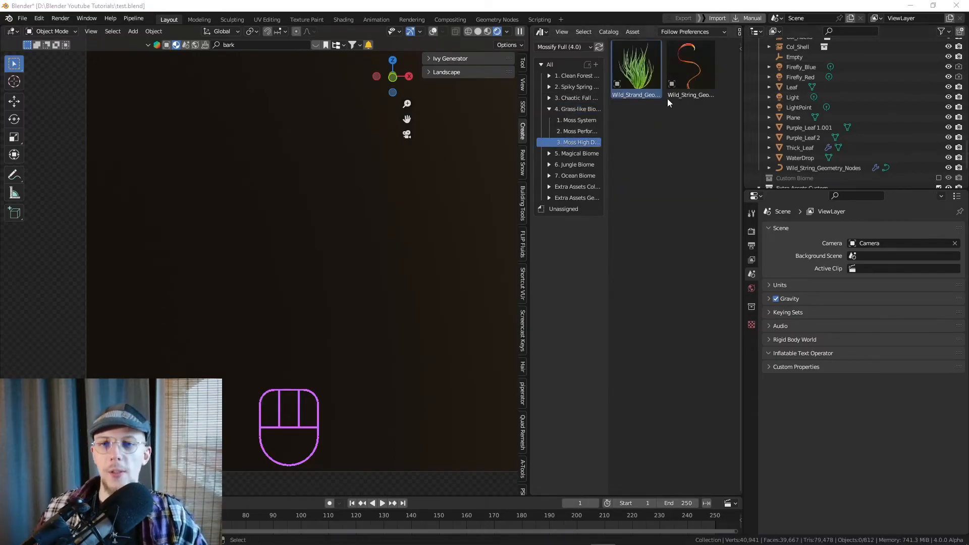
Hide the leftover asset source objects lying outside the plane.
{"action": "middle_click_drag", "start_coordinate": [361, 233], "coordinate": [392, 380]}
{"action": "left_click_drag", "start_coordinate": [414, 460], "coordinate": [303, 335]}
{"action": "key", "text": "h"}
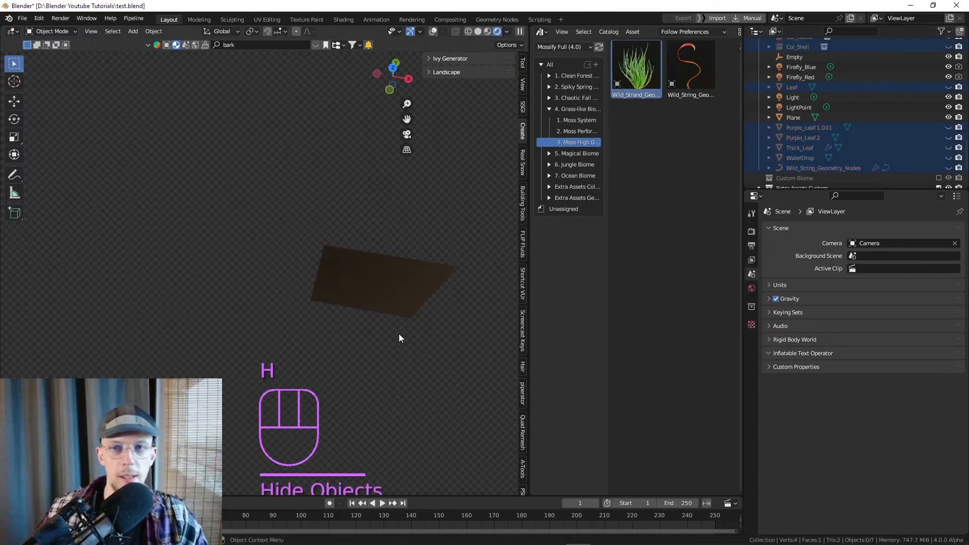
Add the Wild_Strand geometry nodes asset near the plane and set its Bezier Curve Start to X 0.33 m, Y 2.34 m and Noise Strength to 0.52.
{"action": "scroll", "coordinate": [393, 326], "scroll_direction": "up", "scroll_amount": 4}
{"action": "left_click_drag", "start_coordinate": [643, 74], "coordinate": [356, 306]}
{"action": "middle_click_drag", "start_coordinate": [357, 306], "coordinate": [364, 183]}
{"action": "middle_click_drag", "start_coordinate": [381, 273], "coordinate": [469, 286]}
{"action": "left_click", "coordinate": [364, 251]}
{"action": "middle_click_drag", "start_coordinate": [363, 250], "coordinate": [333, 254]}
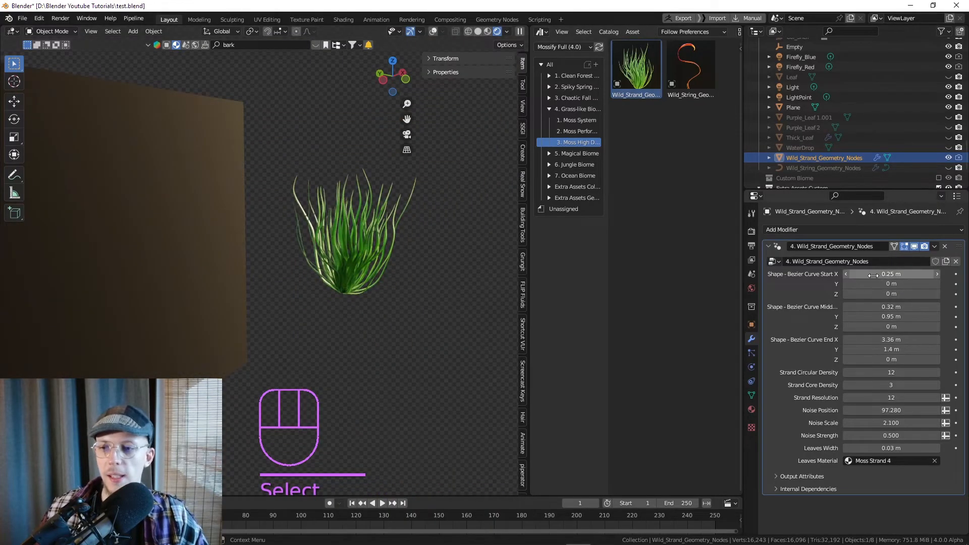
{"action": "left_click_drag", "start_coordinate": [909, 275], "coordinate": [880, 284]}
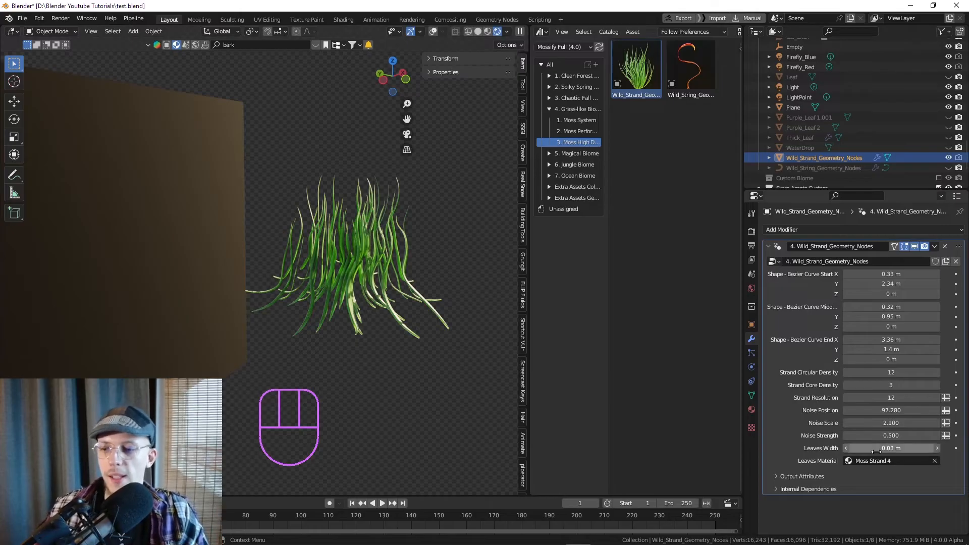
{"action": "mouse_move", "coordinate": [889, 435]}
{"action": "left_mouse_down"}
{"action": "mouse_move", "coordinate": [913, 435]}
{"action": "mouse_move", "coordinate": [891, 436]}
{"action": "left_mouse_up"}
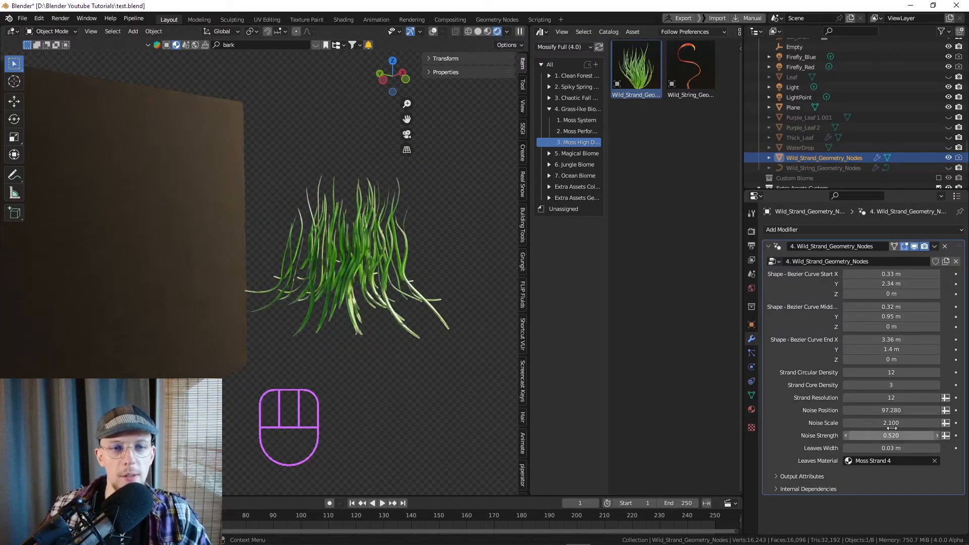
Add the Wild_String geometry nodes asset and move it beside the green strand clump.
{"action": "left_click_drag", "start_coordinate": [691, 66], "coordinate": [451, 292]}
{"action": "middle_click_drag", "start_coordinate": [403, 235], "coordinate": [347, 216], "text": "shift"}
{"action": "key", "text": "g"}
{"action": "left_click", "coordinate": [456, 230]}
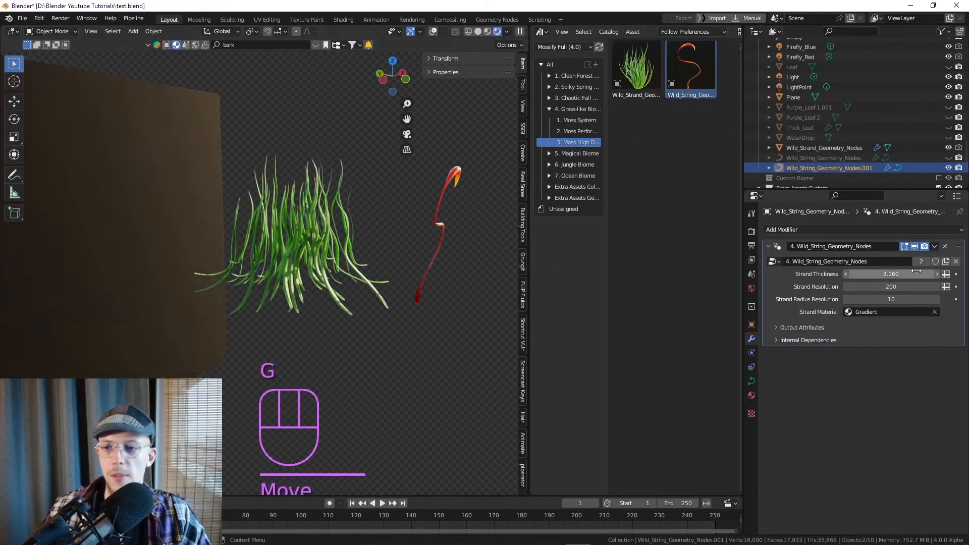
{"action": "mouse_move", "coordinate": [358, 257]}
{"action": "middle_mouse_down", "text": "shift"}
{"action": "mouse_move", "coordinate": [324, 249]}
{"action": "mouse_move", "coordinate": [352, 248]}
{"action": "middle_mouse_up", "text": "shift"}
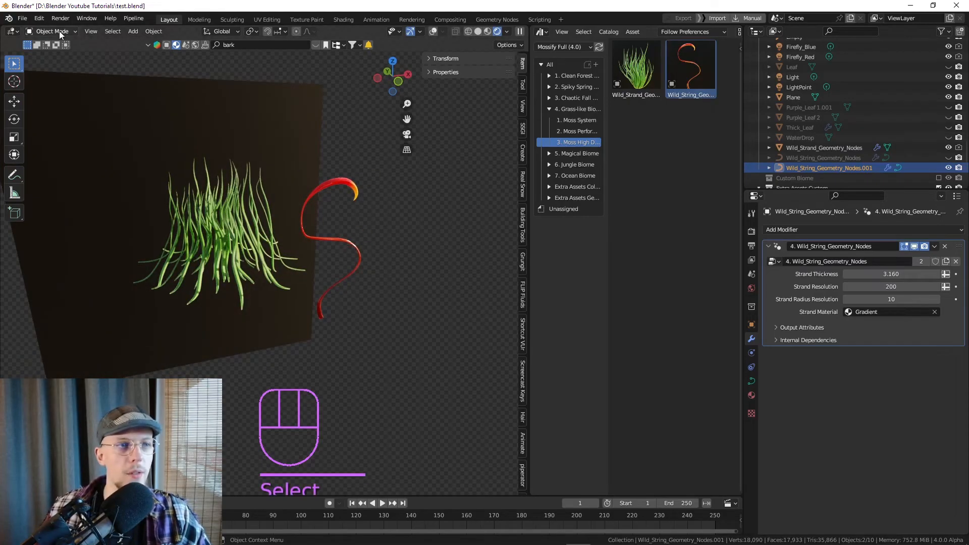
Try drawing extra freehand strings into the Wild_String curve in Edit Mode.
{"action": "key", "text": "Tab"}
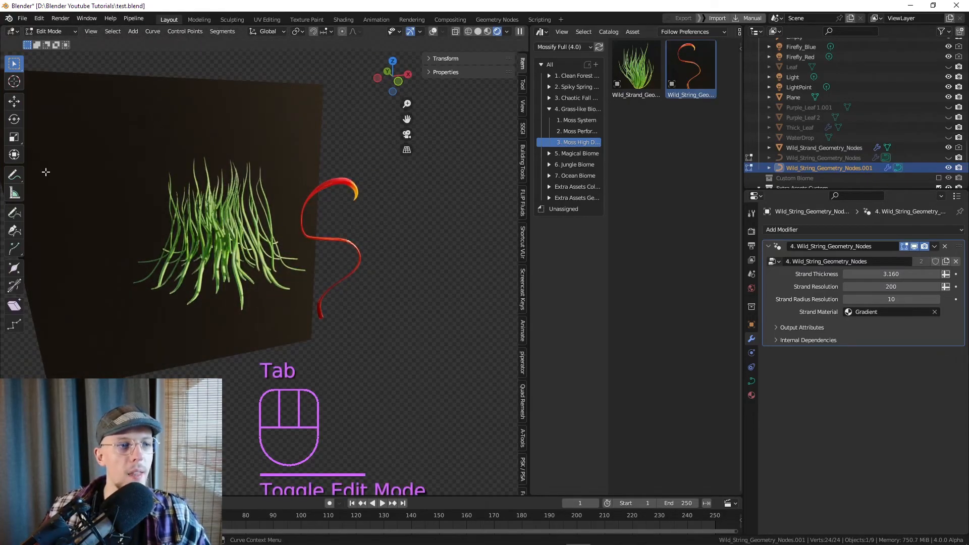
{"action": "left_click", "coordinate": [11, 218]}
{"action": "left_click_drag", "start_coordinate": [388, 150], "coordinate": [386, 152]}
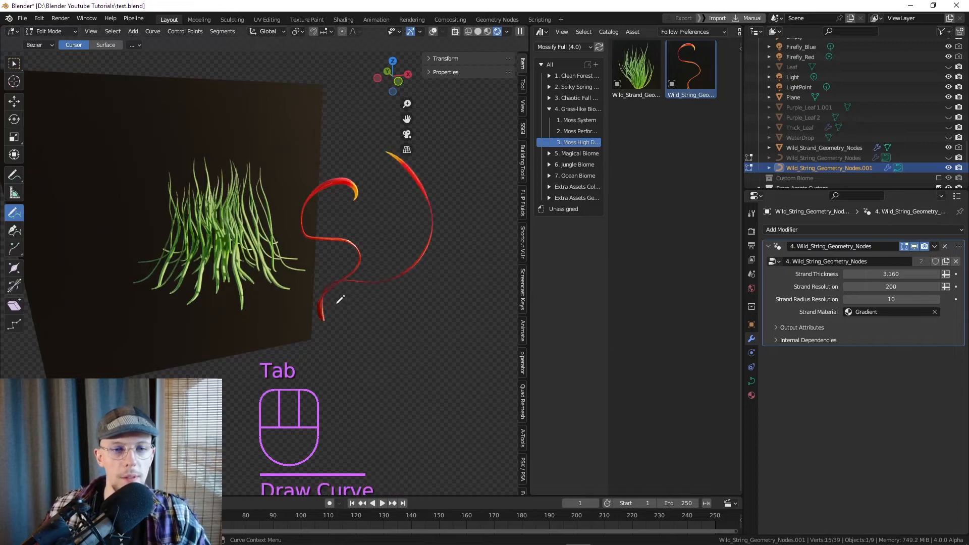
{"action": "left_click_drag", "start_coordinate": [379, 217], "coordinate": [381, 215]}
{"action": "left_click_drag", "start_coordinate": [322, 319], "coordinate": [449, 210]}
Undo the freehand strings and the Wild_String's move.
{"action": "key", "text": "ctrl+z"}
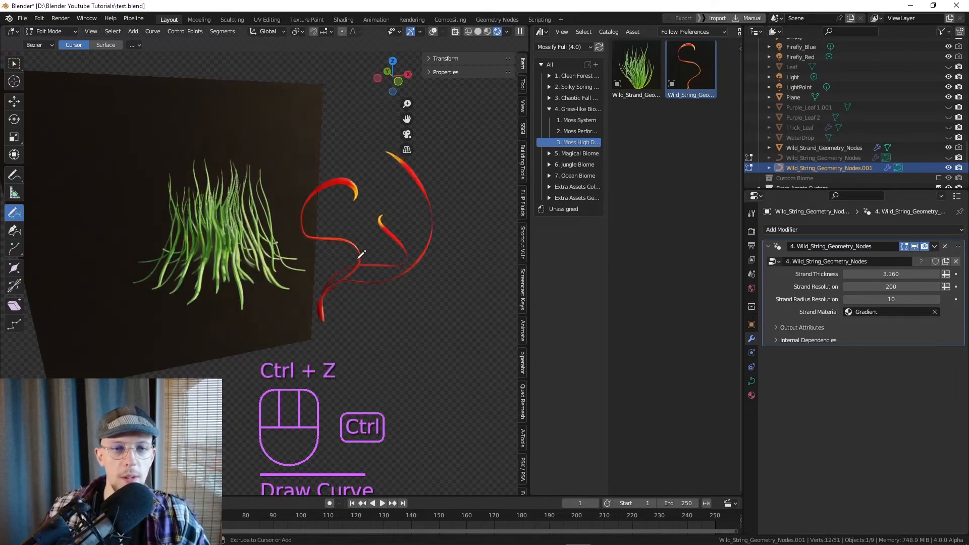
{"action": "key", "text": "ctrl+z"}
{"action": "key", "text": "ctrl+z"}
{"action": "key", "text": "ctrl+z"}
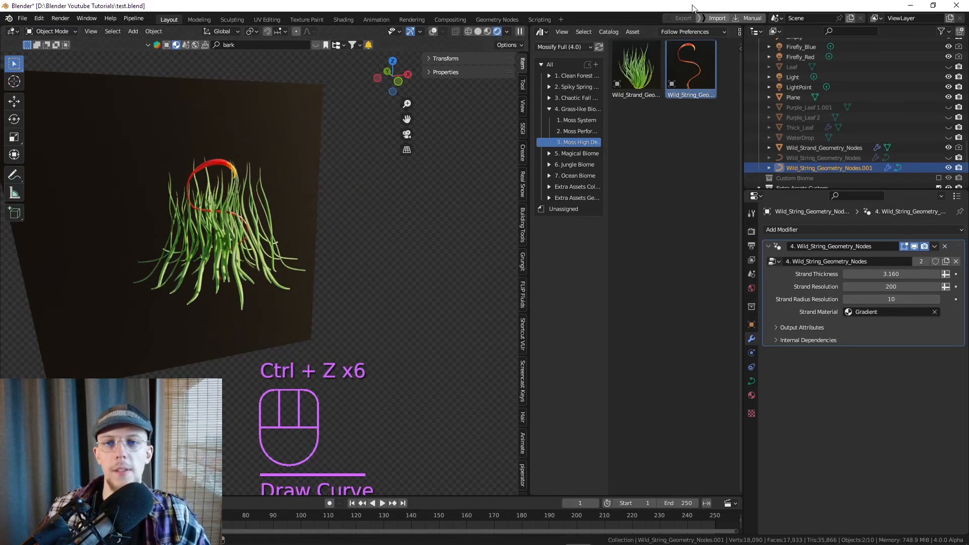
Add the Magical Biome's high-detail Magical_Mushroom asset and set its Cap Width to 3.952 and Cap Height to 3.11.
{"action": "left_click", "coordinate": [559, 153]}
{"action": "left_click", "coordinate": [578, 189]}
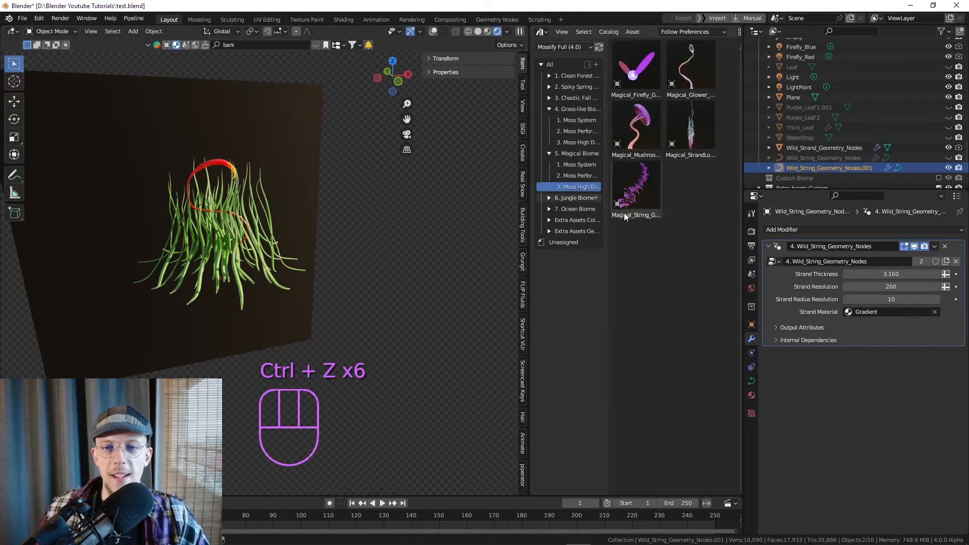
{"action": "left_click_drag", "start_coordinate": [637, 132], "coordinate": [429, 309]}
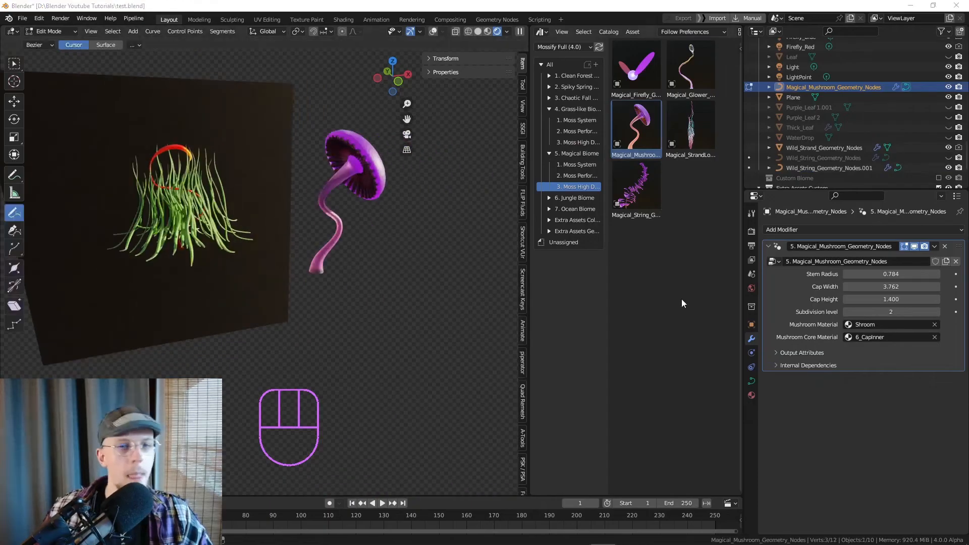
{"action": "mouse_move", "coordinate": [879, 284]}
{"action": "left_mouse_down"}
{"action": "mouse_move", "coordinate": [890, 284]}
{"action": "mouse_move", "coordinate": [880, 298]}
{"action": "mouse_move", "coordinate": [900, 299]}
{"action": "mouse_move", "coordinate": [887, 298]}
{"action": "left_mouse_up"}
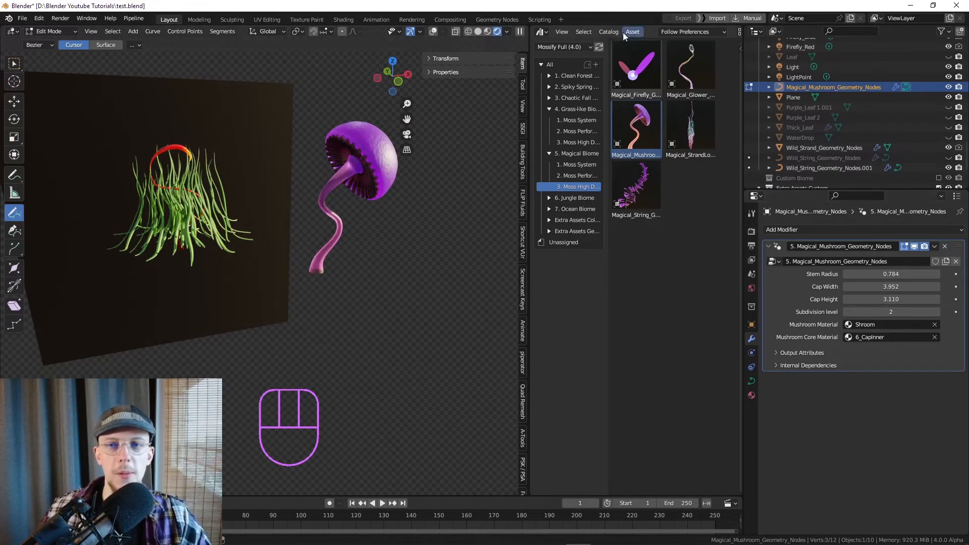
Try to add the Magical_StrandLong asset in Edit Mode and return to Object Mode with the Select Box tool.
{"action": "left_click_drag", "start_coordinate": [704, 129], "coordinate": [359, 385]}
{"action": "scroll", "coordinate": [397, 346], "scroll_direction": "down", "scroll_amount": 3}
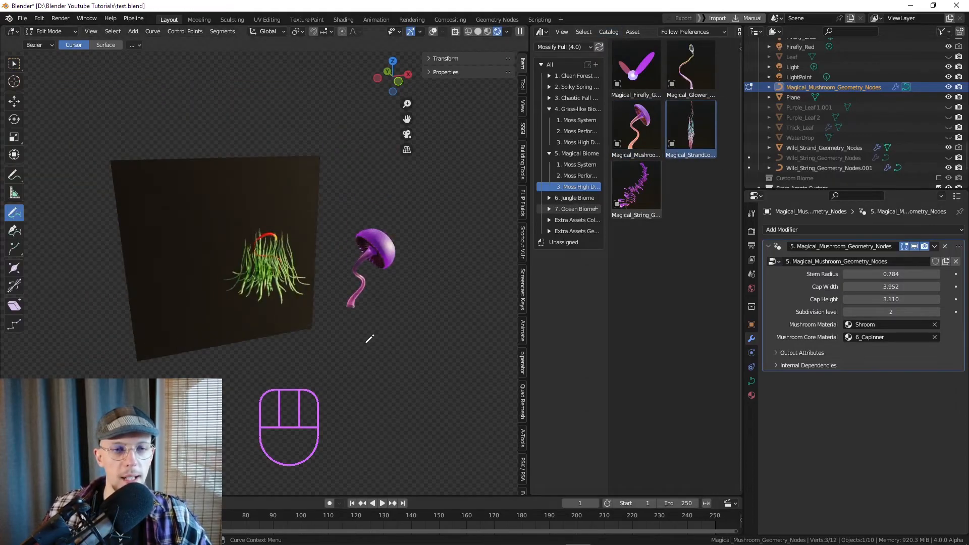
{"action": "scroll", "coordinate": [368, 340], "scroll_direction": "up", "scroll_amount": 1}
{"action": "left_click", "coordinate": [19, 63]}
{"action": "left_click", "coordinate": [51, 32]}
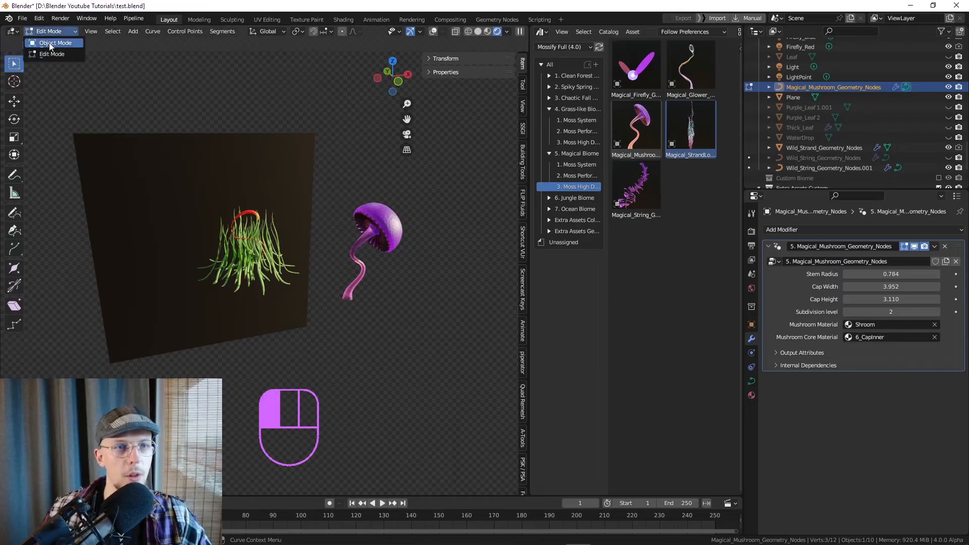
{"action": "left_click", "coordinate": [53, 44]}
Add the Magical_StrandLong asset next to the mushroom and select it, inspecting its strands up close.
{"action": "left_click_drag", "start_coordinate": [691, 130], "coordinate": [364, 394]}
{"action": "left_click", "coordinate": [368, 348]}
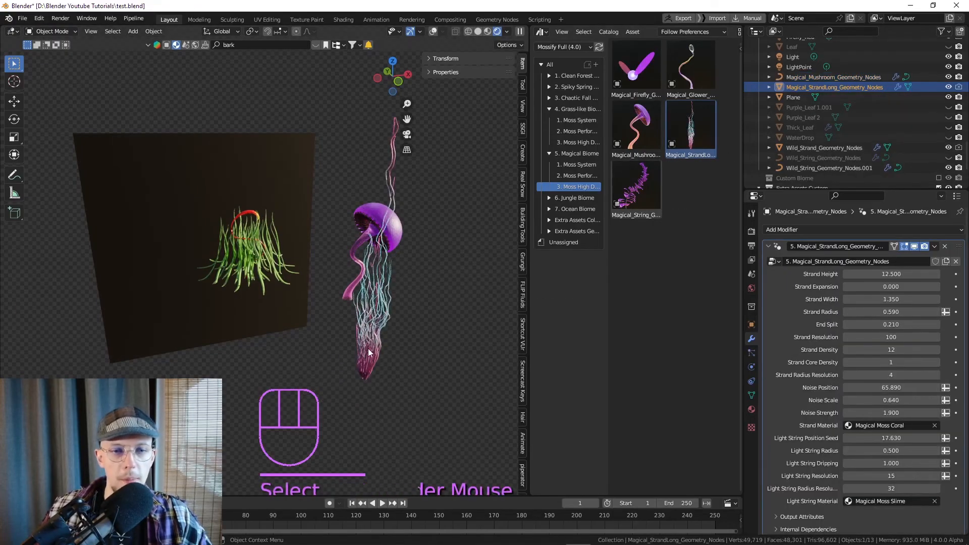
{"action": "middle_click_drag", "start_coordinate": [368, 348], "coordinate": [293, 348]}
{"action": "scroll", "coordinate": [379, 340], "scroll_direction": "up", "scroll_amount": 1}
{"action": "scroll", "coordinate": [379, 339], "scroll_direction": "up", "scroll_amount": 5}
{"action": "scroll", "coordinate": [361, 284], "scroll_direction": "down", "scroll_amount": 4}
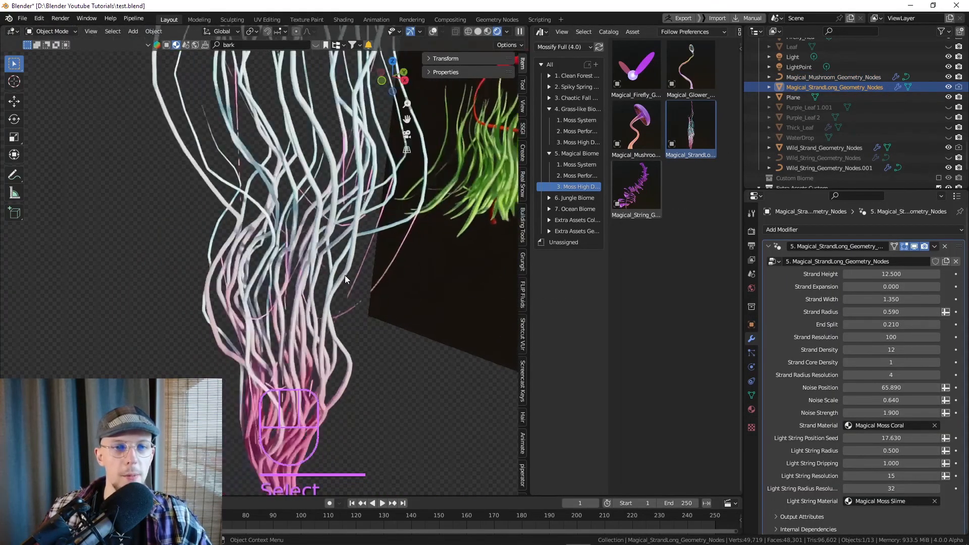
{"action": "middle_click_drag", "start_coordinate": [313, 139], "coordinate": [258, 171]}
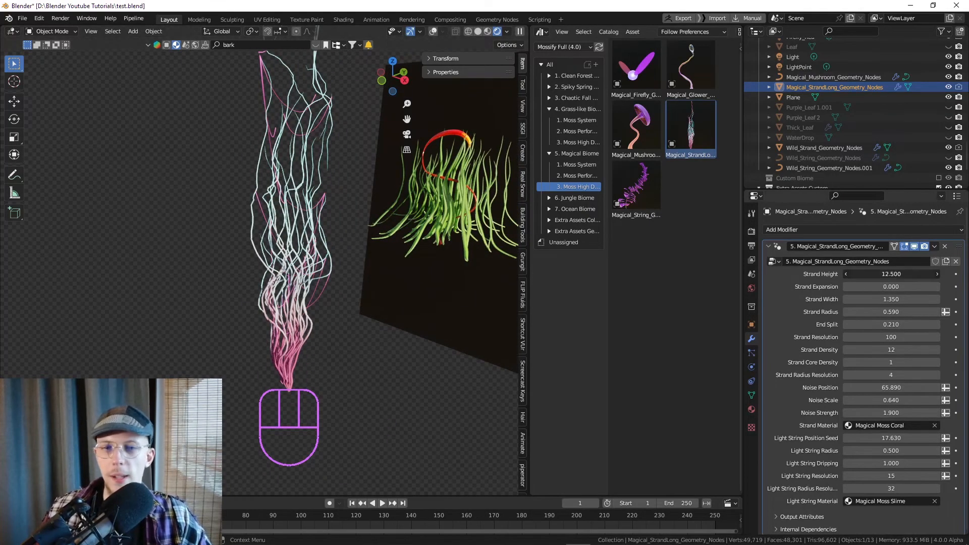
Set the Magical_StrandLong's Strand Height to 8.29 and its Strand Expansion to 0.28.
{"action": "mouse_move", "coordinate": [858, 274]}
{"action": "left_mouse_down"}
{"action": "mouse_move", "coordinate": [832, 274]}
{"action": "mouse_move", "coordinate": [861, 287]}
{"action": "left_mouse_up"}
{"action": "scroll", "coordinate": [350, 306], "scroll_direction": "down", "scroll_amount": 6}
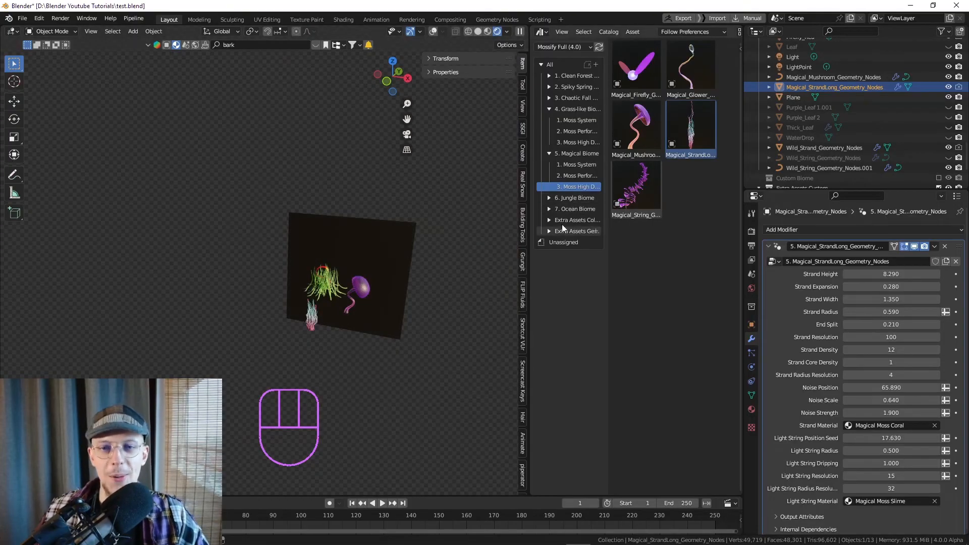
Add the Geo_Flower asset from the Extra Assets geometry nodes catalog beside the plane and select it, framing its flower head.
{"action": "left_click", "coordinate": [570, 209]}
{"action": "left_click", "coordinate": [565, 263]}
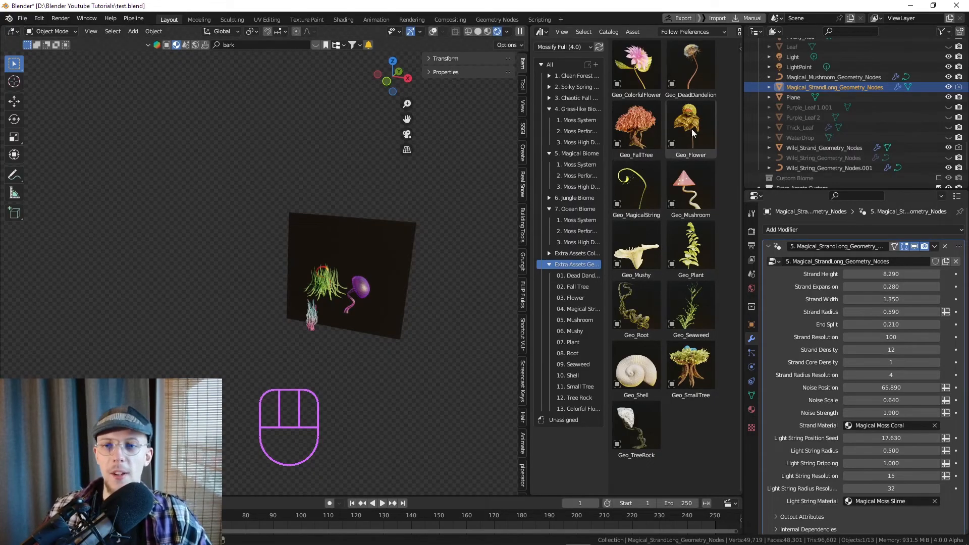
{"action": "left_click_drag", "start_coordinate": [691, 112], "coordinate": [172, 288]}
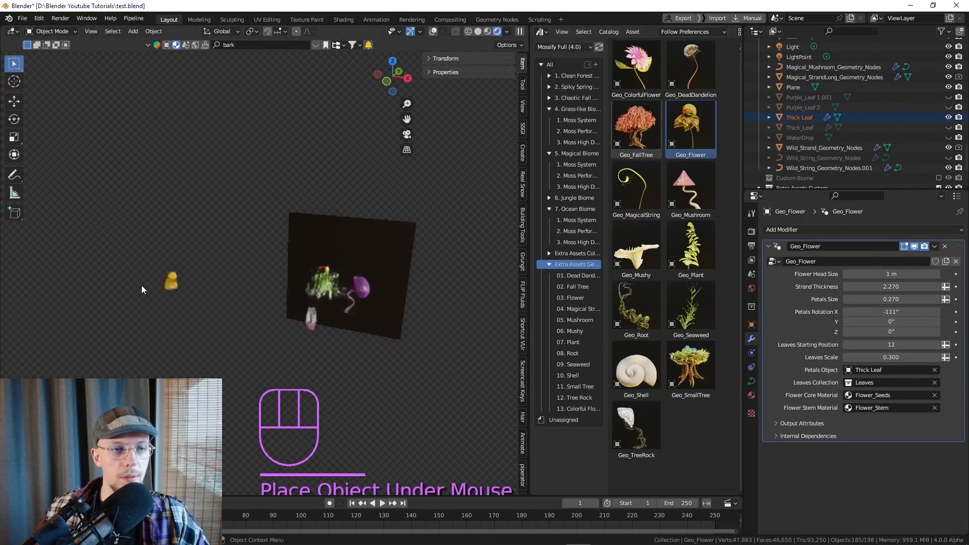
{"action": "key", "text": "KP_Decimal"}
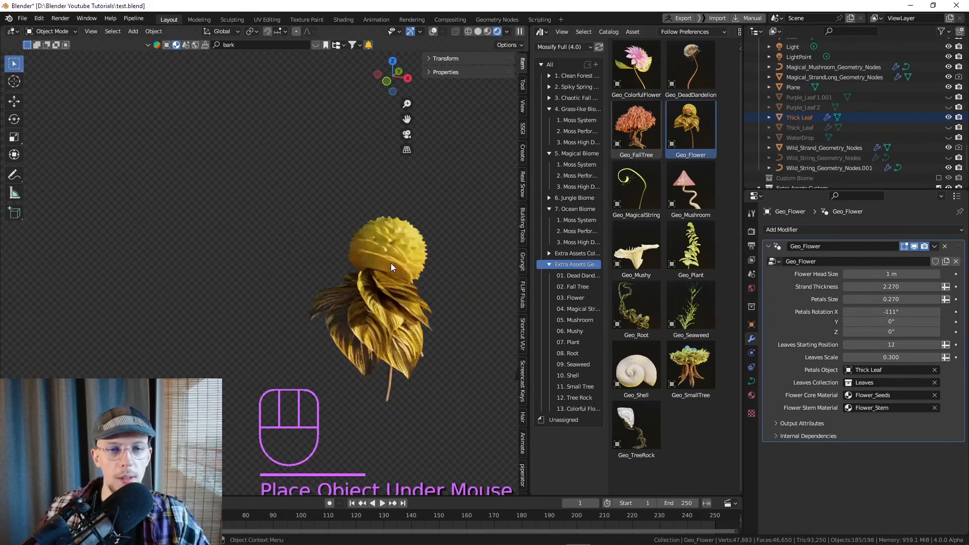
{"action": "mouse_move", "coordinate": [391, 263]}
{"action": "middle_mouse_down"}
{"action": "mouse_move", "coordinate": [489, 246]}
{"action": "mouse_move", "coordinate": [395, 285]}
{"action": "mouse_move", "coordinate": [375, 242]}
{"action": "mouse_move", "coordinate": [381, 249]}
{"action": "middle_mouse_up"}
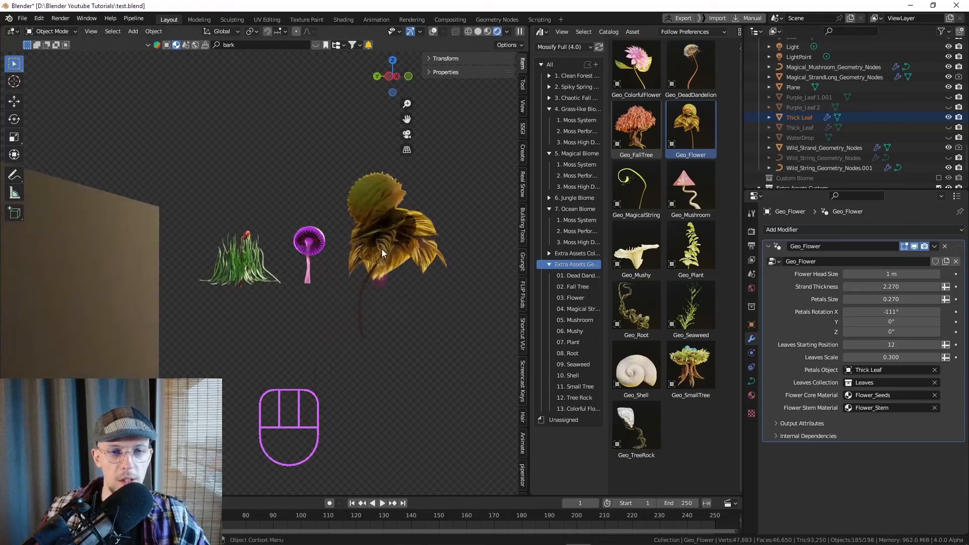
{"action": "left_click", "coordinate": [387, 205]}
{"action": "scroll", "coordinate": [377, 194], "scroll_direction": "up", "scroll_amount": 5}
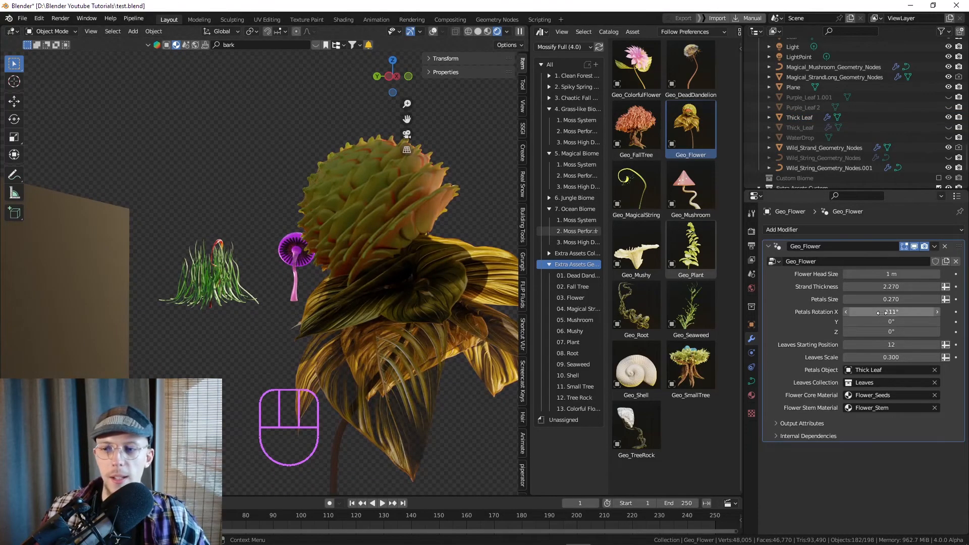
Try a Petals Rotation Z of 51.2° and a larger Petals Size on the Geo_Flower, undoing each change.
{"action": "mouse_move", "coordinate": [868, 331]}
{"action": "left_mouse_down"}
{"action": "mouse_move", "coordinate": [884, 330]}
{"action": "mouse_move", "coordinate": [872, 332]}
{"action": "left_mouse_up"}
{"action": "key", "text": "ctrl+z"}
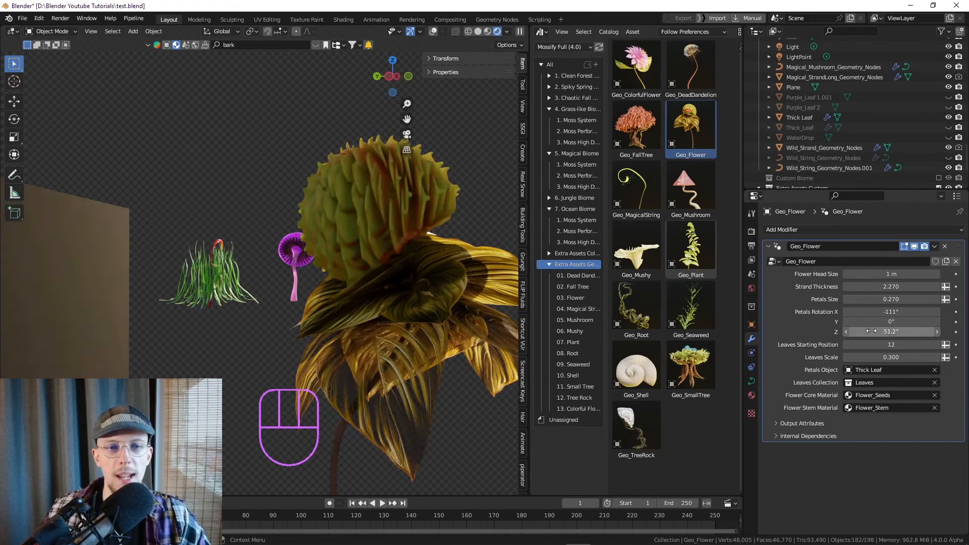
{"action": "key", "text": "ctrl+z"}
{"action": "left_click_drag", "start_coordinate": [902, 298], "coordinate": [907, 297]}
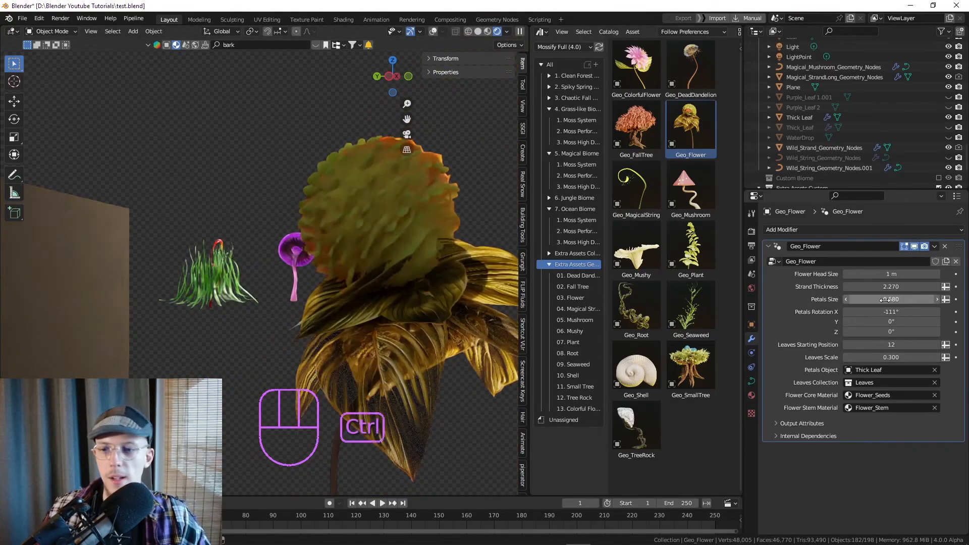
{"action": "key", "text": "ctrl+z"}
Set the Geo_Flower's Leaves Starting Position to 19.
{"action": "mouse_move", "coordinate": [891, 345]}
{"action": "left_mouse_down"}
{"action": "mouse_move", "coordinate": [881, 344]}
{"action": "mouse_move", "coordinate": [901, 345]}
{"action": "mouse_move", "coordinate": [881, 345]}
{"action": "left_mouse_up"}
{"action": "scroll", "coordinate": [323, 323], "scroll_direction": "down", "scroll_amount": 4}
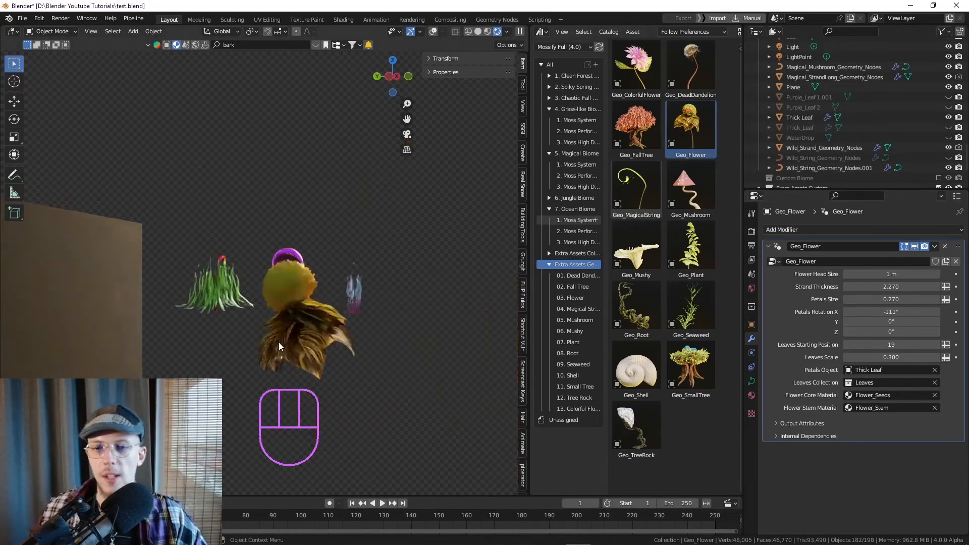
Add the Geo_FallTree asset between the yellow flower and the green grass strands.
{"action": "middle_click_drag", "start_coordinate": [323, 323], "coordinate": [400, 234]}
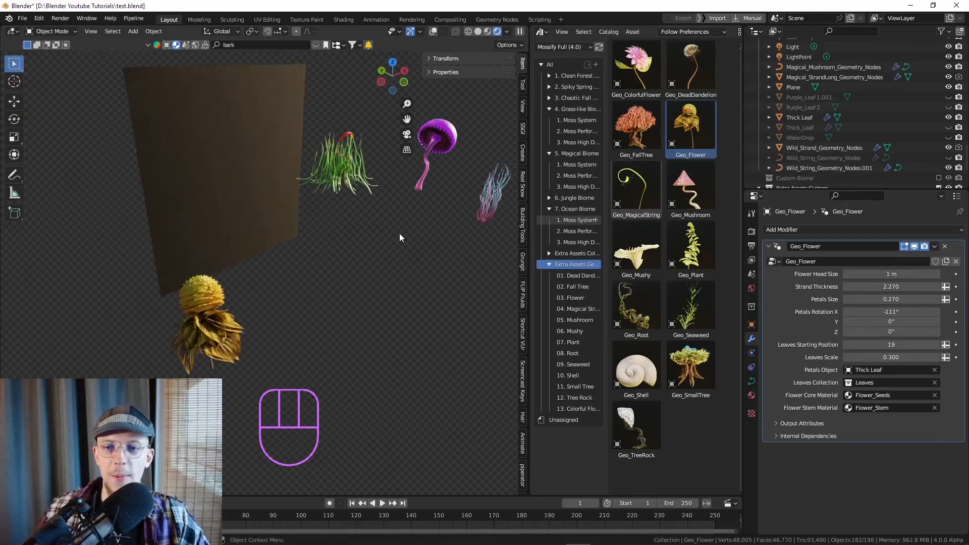
{"action": "left_click_drag", "start_coordinate": [636, 126], "coordinate": [354, 331]}
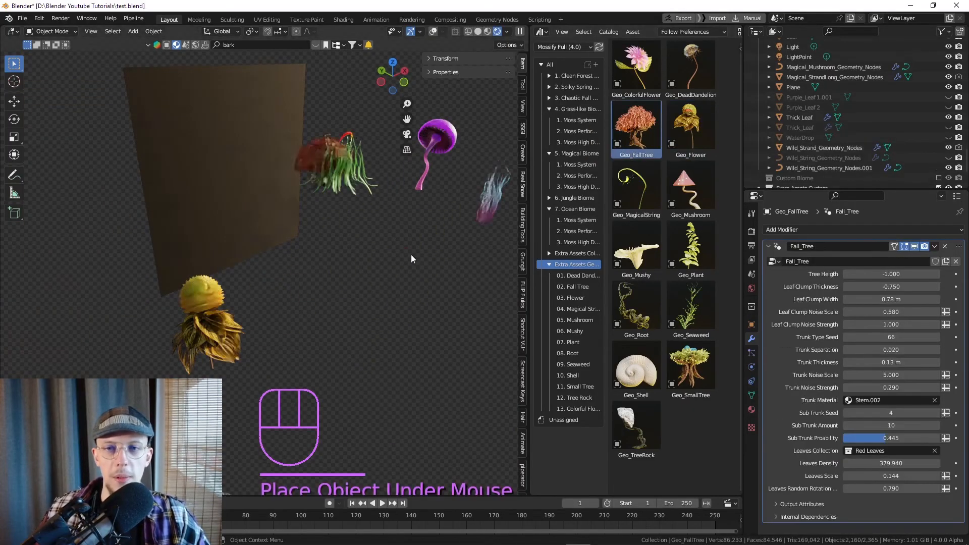
{"action": "scroll", "coordinate": [374, 287], "scroll_direction": "up", "scroll_amount": 4}
{"action": "middle_click_drag", "start_coordinate": [347, 282], "coordinate": [304, 211], "text": "shift"}
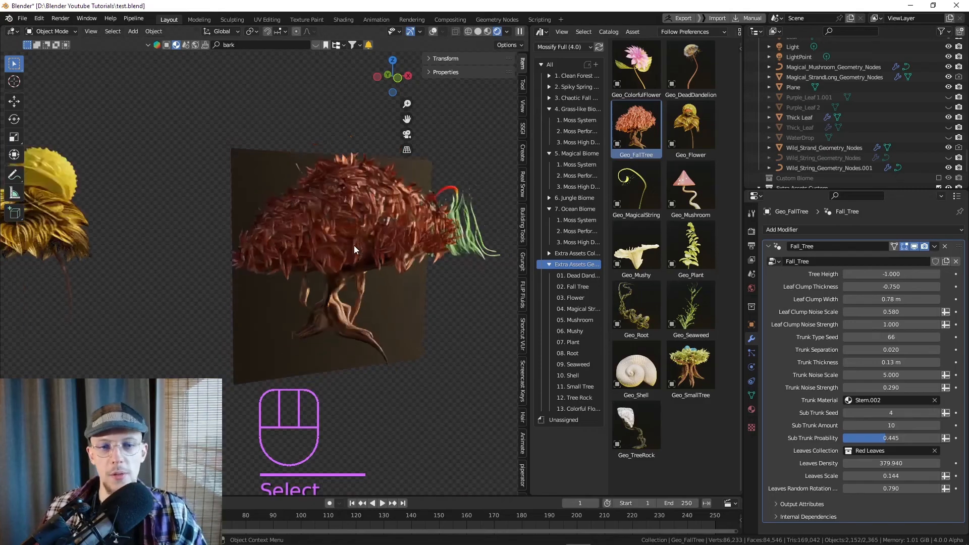
Set the fall tree's height to -1.21, Leaf Clump Thickness to -0.27 and Leaf Clump Width to 1.59 m.
{"action": "left_click_drag", "start_coordinate": [881, 274], "coordinate": [858, 287]}
{"action": "mouse_move", "coordinate": [891, 300]}
{"action": "left_mouse_down"}
{"action": "mouse_move", "coordinate": [850, 299]}
{"action": "mouse_move", "coordinate": [881, 299]}
{"action": "left_mouse_up"}
{"action": "scroll", "coordinate": [319, 260], "scroll_direction": "down", "scroll_amount": 5}
{"action": "middle_click_drag", "start_coordinate": [321, 260], "coordinate": [348, 227], "text": "shift"}
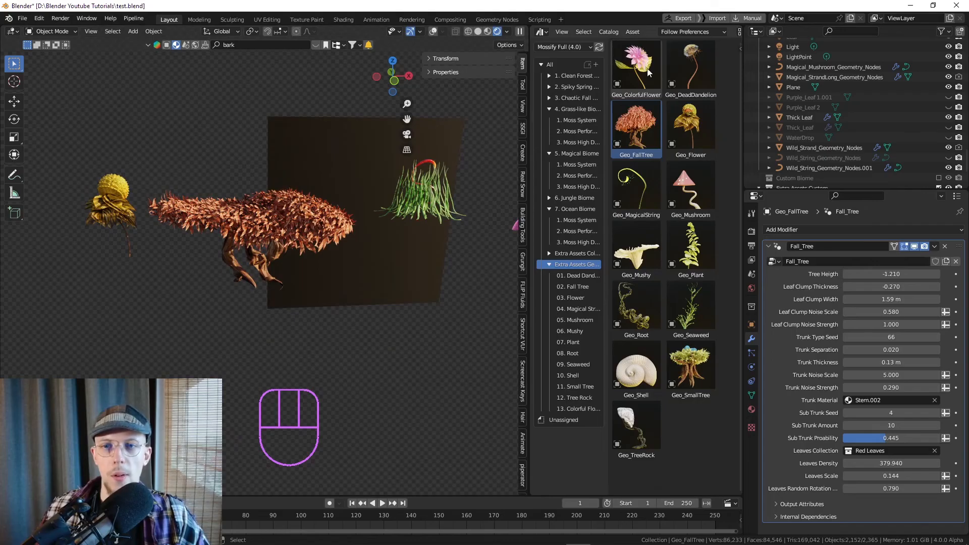
Add the Geo_ColorfulFlower asset, move it clear of the fall tree into the empty space below, and inspect the flower and its modifier settings.
{"action": "left_click_drag", "start_coordinate": [650, 70], "coordinate": [246, 214]}
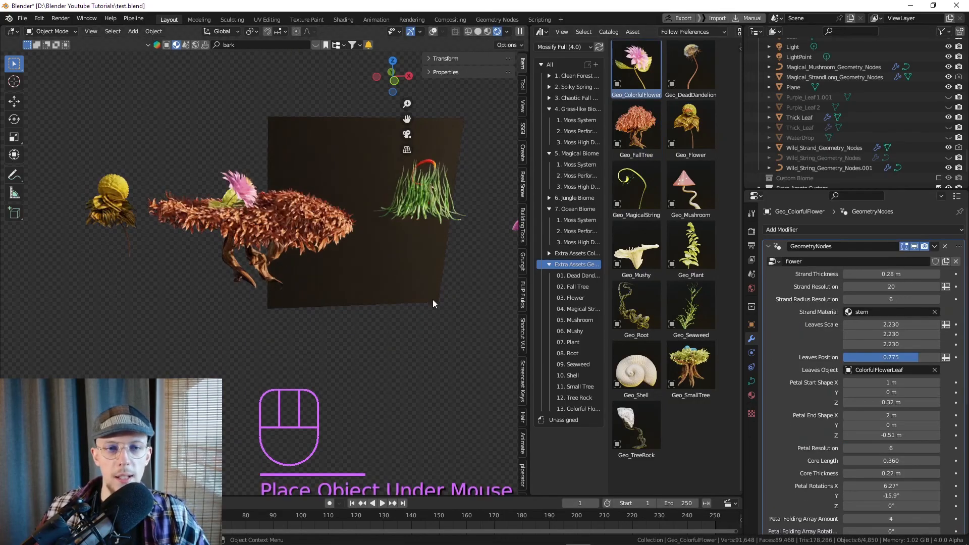
{"action": "middle_click_drag", "start_coordinate": [245, 214], "coordinate": [258, 221]}
{"action": "key", "text": "g"}
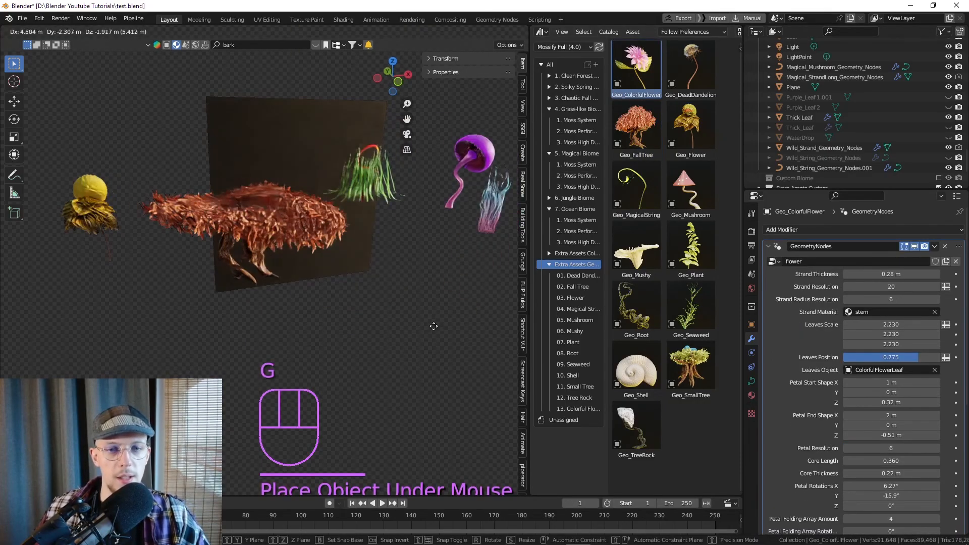
{"action": "left_click", "coordinate": [338, 303]}
{"action": "scroll", "coordinate": [436, 310], "scroll_direction": "up", "scroll_amount": 5}
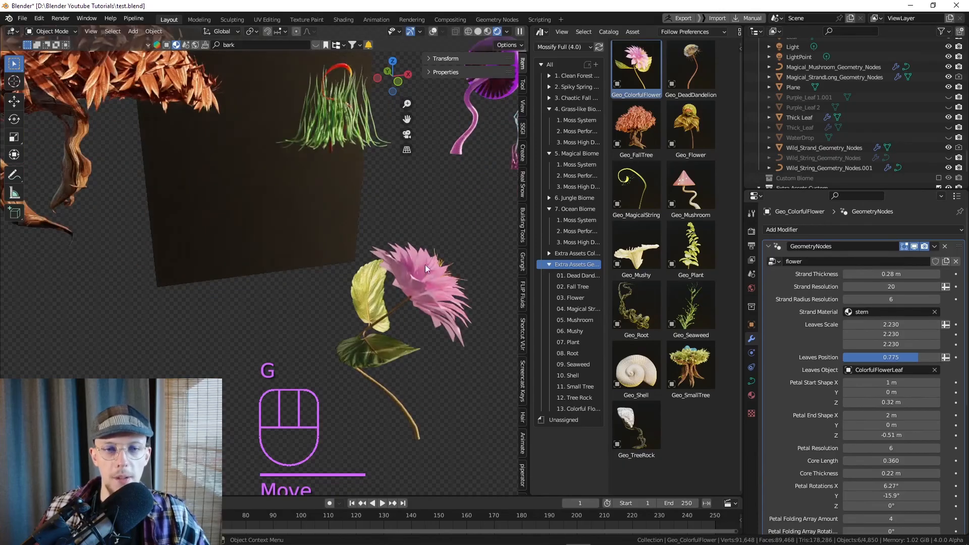
{"action": "middle_click_drag", "start_coordinate": [399, 287], "coordinate": [335, 292]}
{"action": "scroll", "coordinate": [442, 313], "scroll_direction": "down", "scroll_amount": 3}
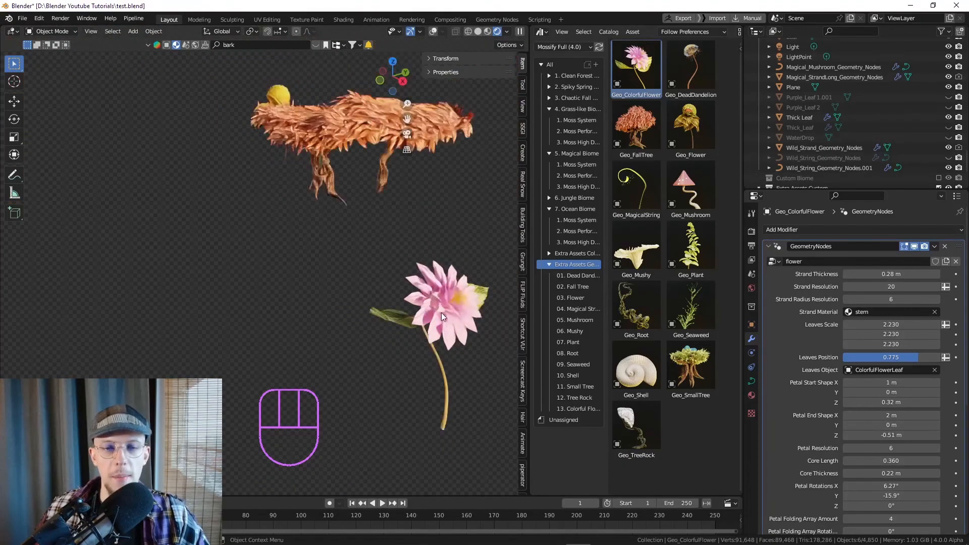
{"action": "middle_click_drag", "start_coordinate": [441, 313], "coordinate": [405, 282]}
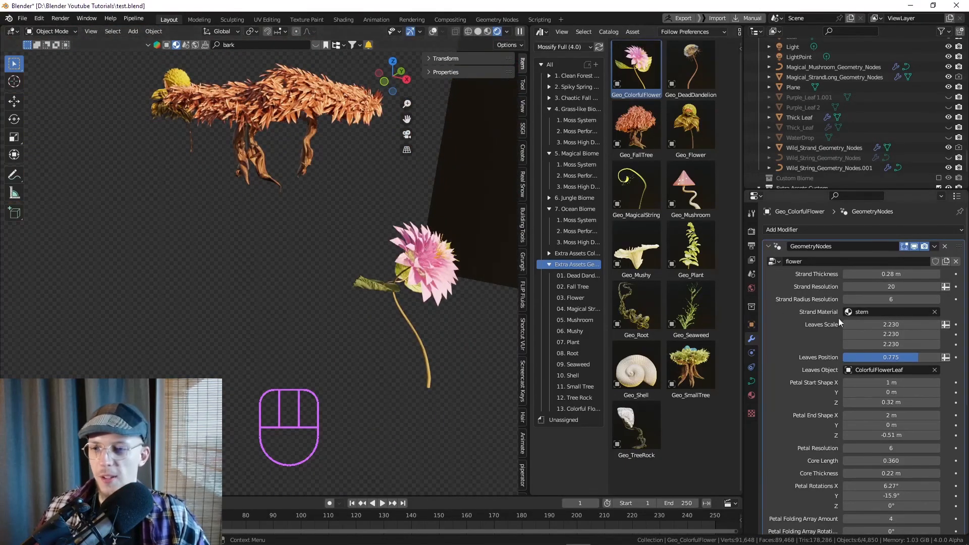
{"action": "scroll", "coordinate": [851, 350], "scroll_direction": "down", "scroll_amount": 8}
{"action": "scroll", "coordinate": [828, 333], "scroll_direction": "up", "scroll_amount": 8}
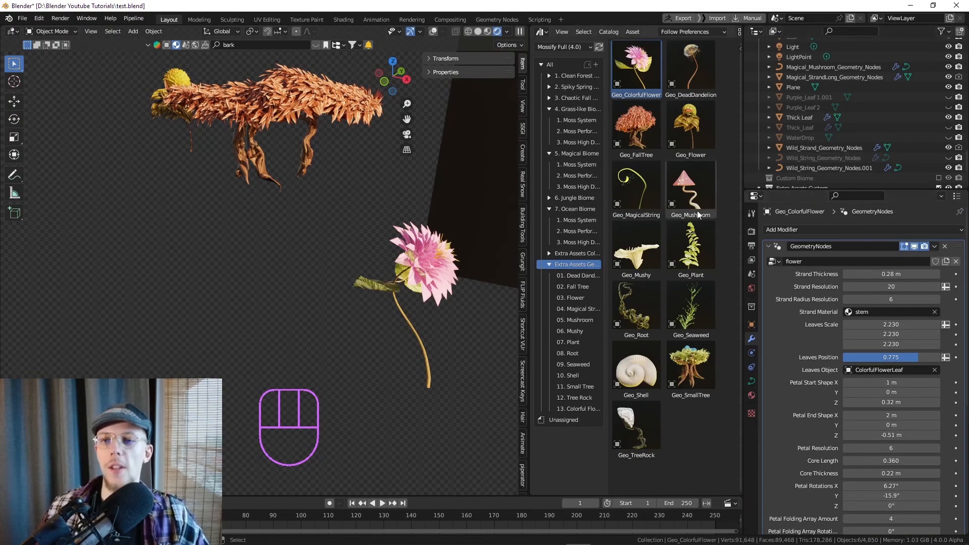
Add the Geo_Mushroom asset in front of the fall tree and select it.
{"action": "left_click_drag", "start_coordinate": [698, 199], "coordinate": [219, 340]}
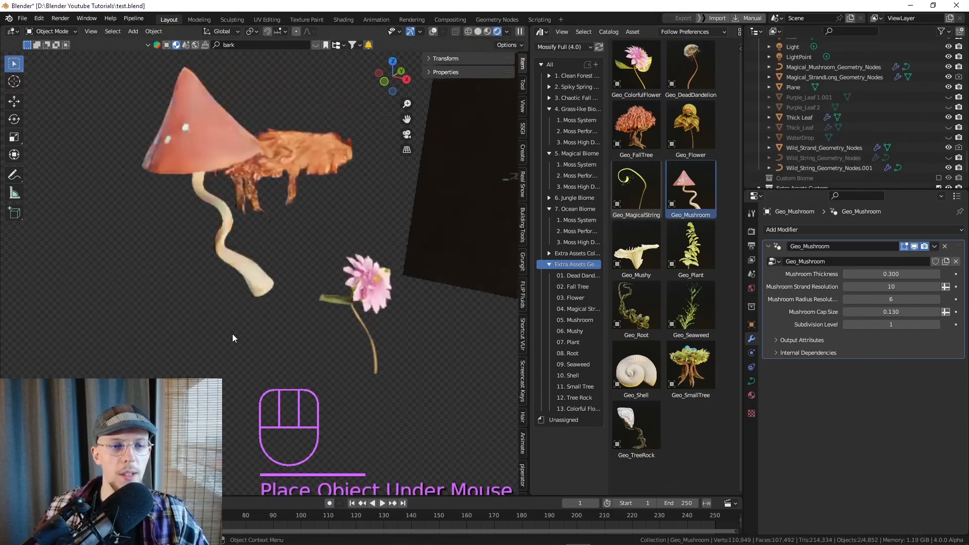
{"action": "left_click", "coordinate": [230, 299]}
{"action": "mouse_move", "coordinate": [230, 299]}
{"action": "middle_mouse_down"}
{"action": "mouse_move", "coordinate": [247, 277]}
{"action": "mouse_move", "coordinate": [245, 303]}
{"action": "middle_mouse_up"}
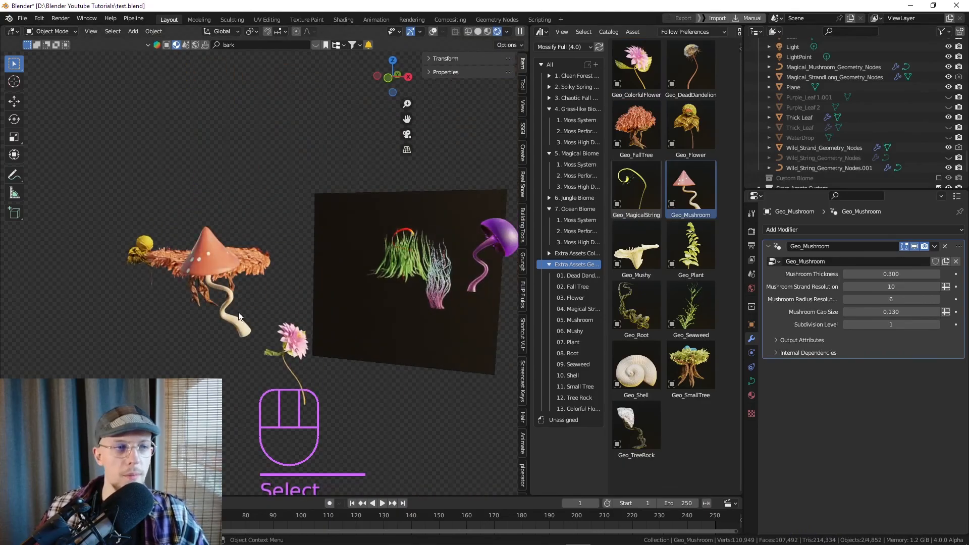
Draw two more curved stems from the mushroom's base in Edit Mode with the Draw tool, and return to Object Mode.
{"action": "key", "text": "Tab"}
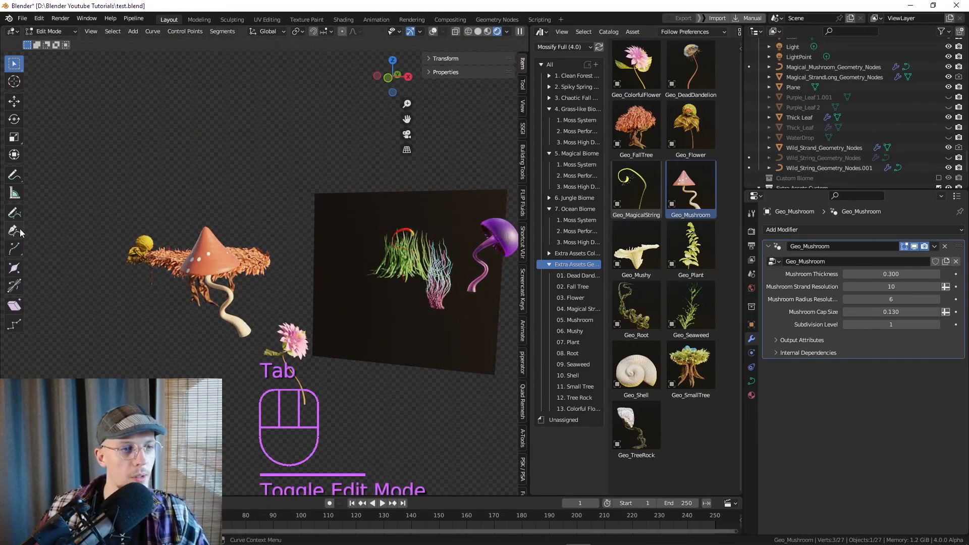
{"action": "left_click", "coordinate": [14, 213]}
{"action": "left_click_drag", "start_coordinate": [250, 331], "coordinate": [277, 128]}
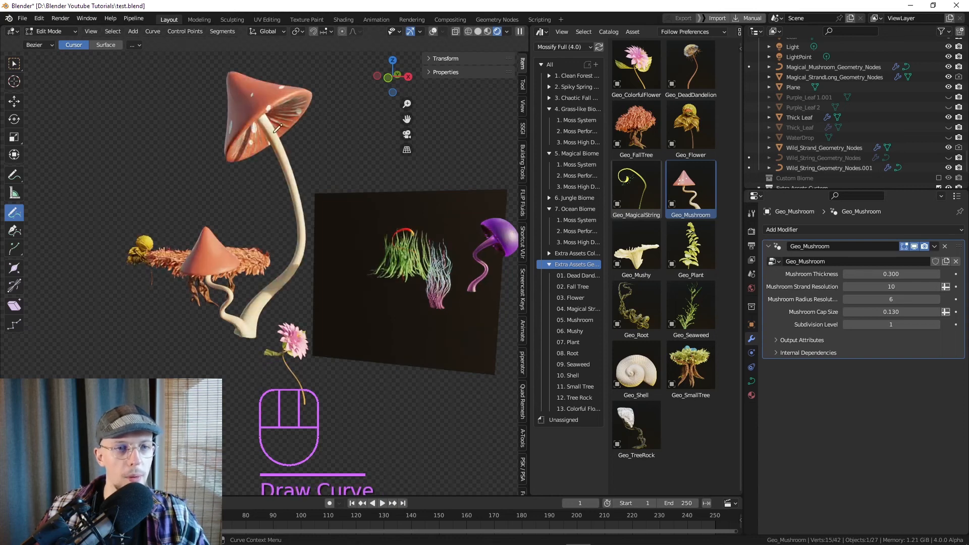
{"action": "mouse_move", "coordinate": [247, 328]}
{"action": "left_mouse_down"}
{"action": "mouse_move", "coordinate": [244, 273]}
{"action": "mouse_move", "coordinate": [214, 194]}
{"action": "left_mouse_up"}
{"action": "key", "text": "Tab"}
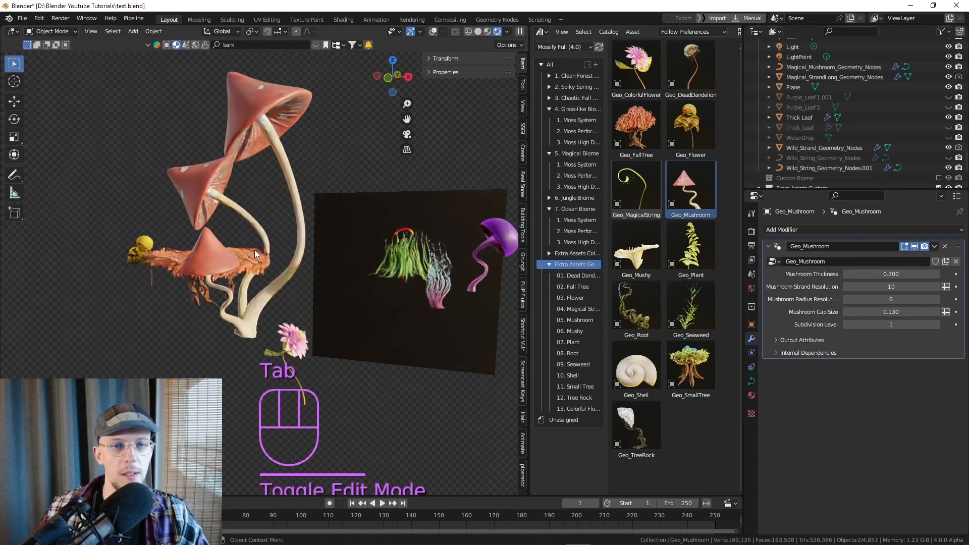
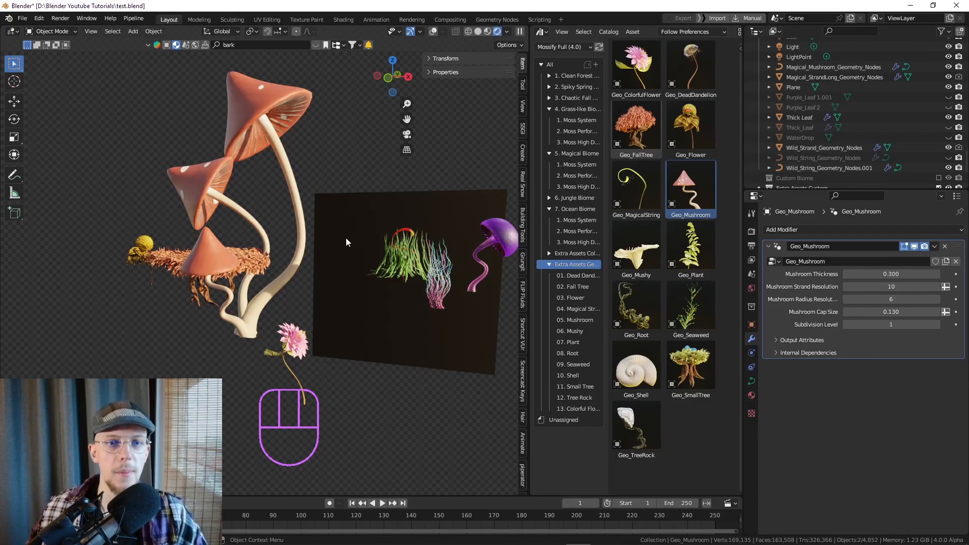
Select the green Wild_Strand_Geometry_Nodes object in front of the plane.
{"action": "left_click", "coordinate": [407, 256]}
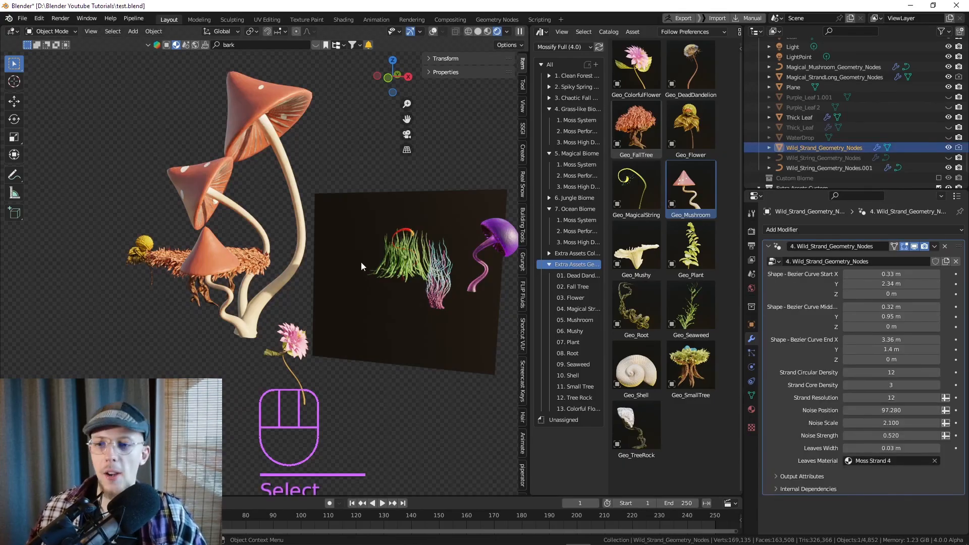